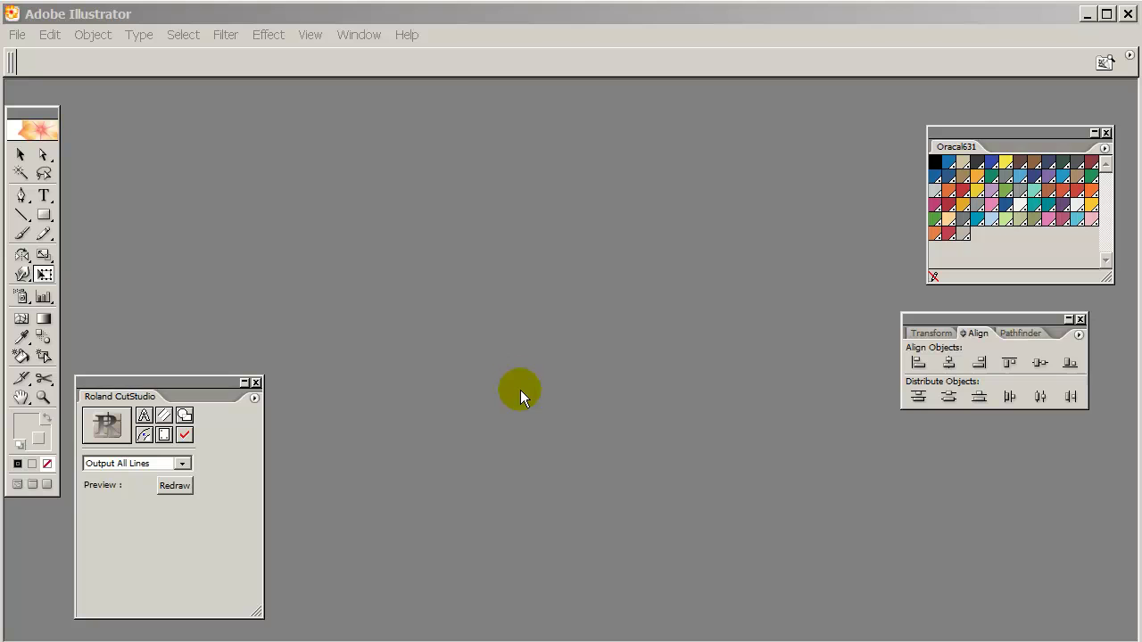
Create a new 22 × 22 inch CMYK document, Untitled-3
left_click(18, 36)
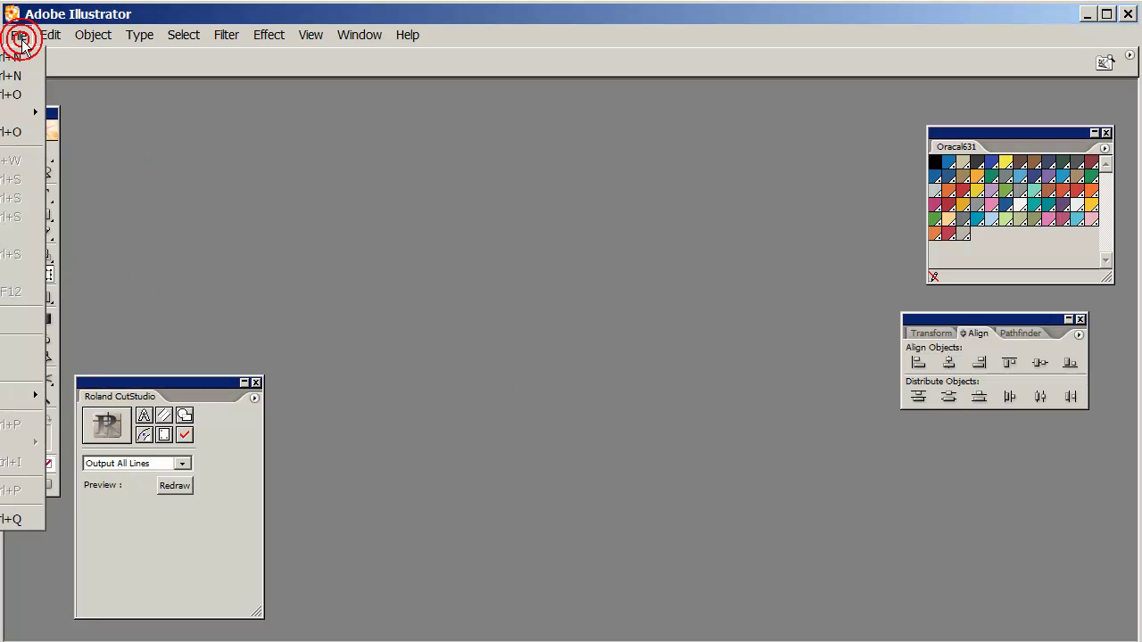
left_click(11, 61)
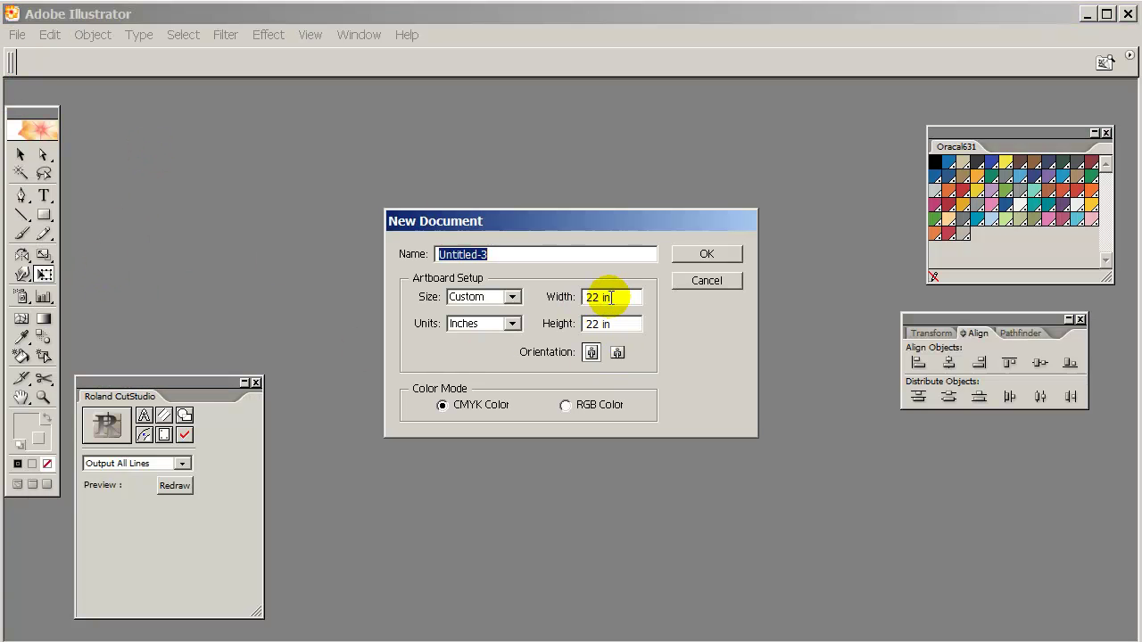
left_click(701, 253)
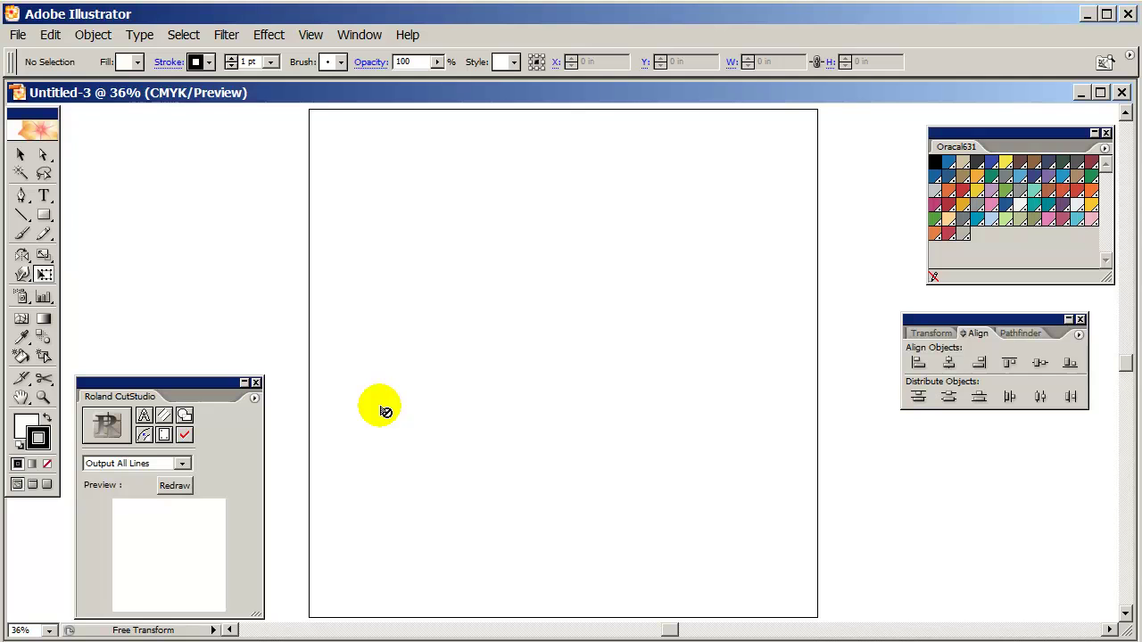
Place a text point on the artboard in the Baby Blocks font and scale it up large
left_click(43, 195)
left_click(446, 371)
left_click(373, 63)
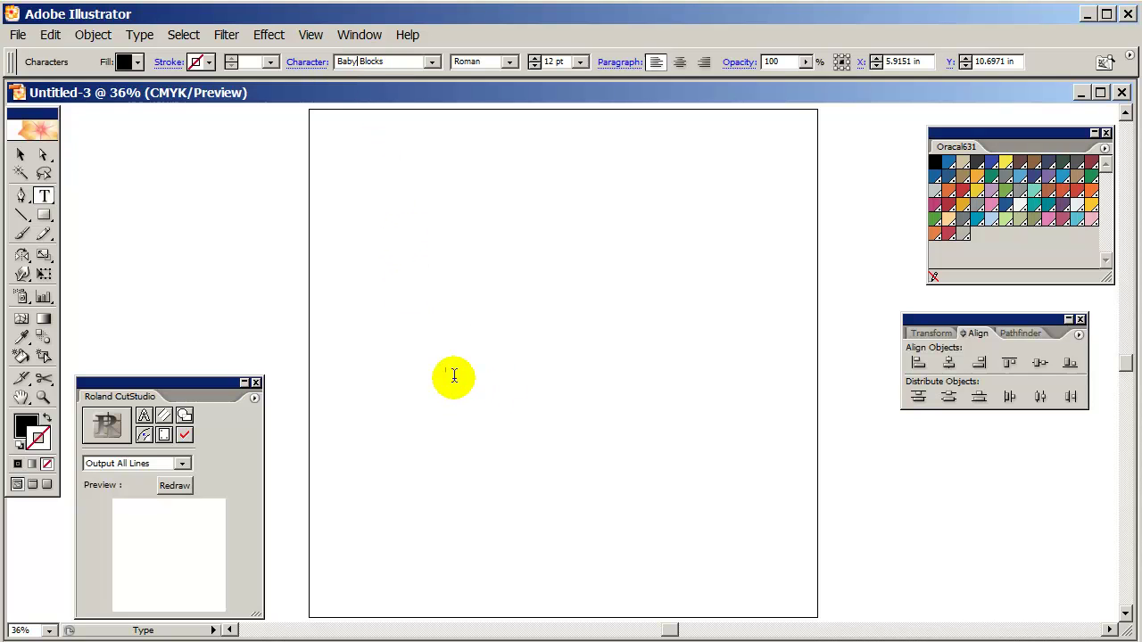
left_click(448, 373)
left_click(21, 155)
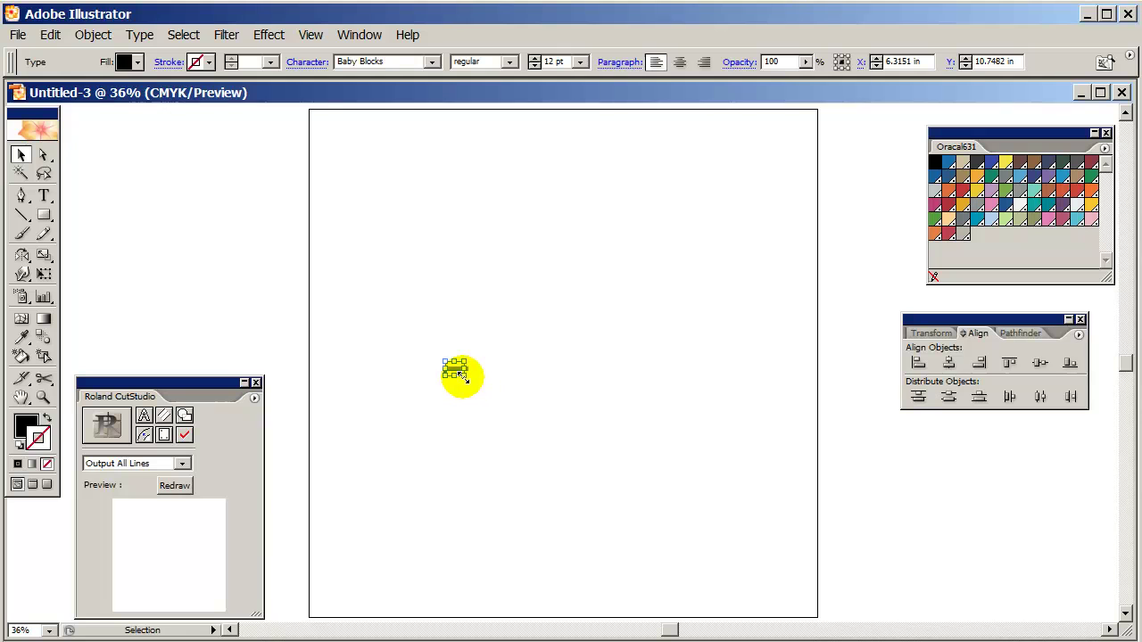
left_click_drag(462, 376, 772, 561)
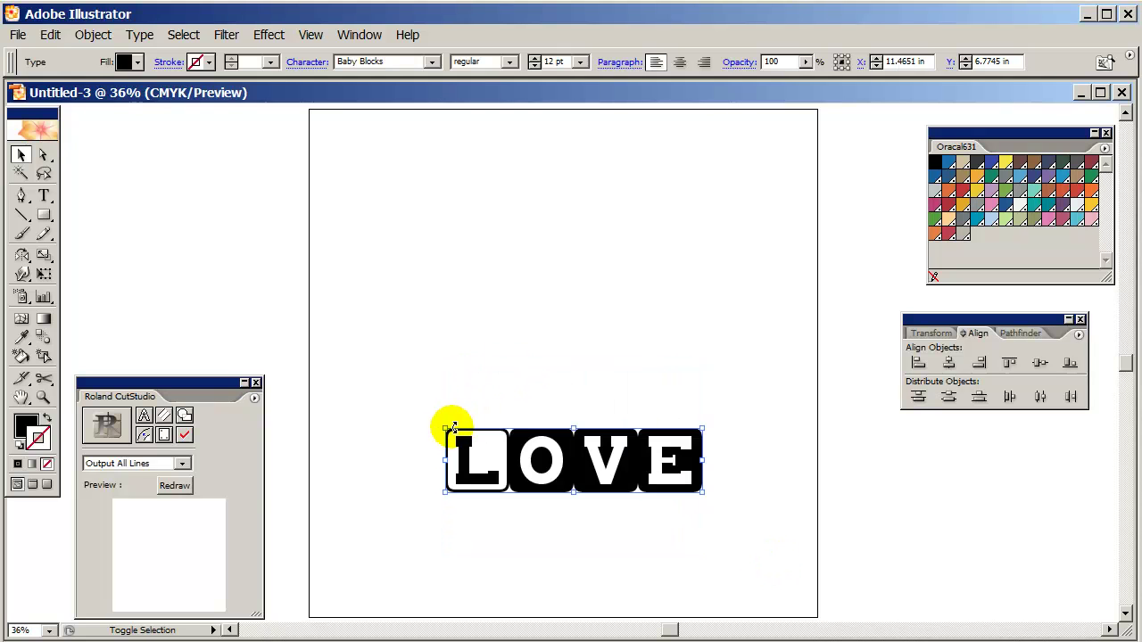
left_click_drag(443, 429, 314, 395)
Retype the last letters so the word reads LOVE
key("t")
left_click(496, 447)
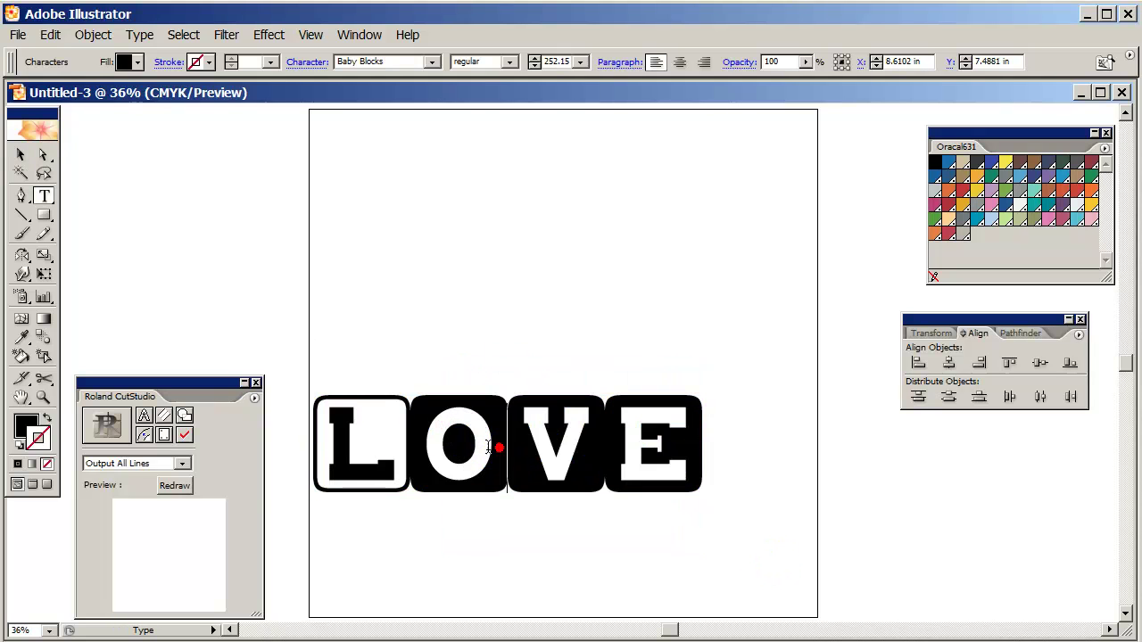
left_click_drag(522, 445, 690, 449)
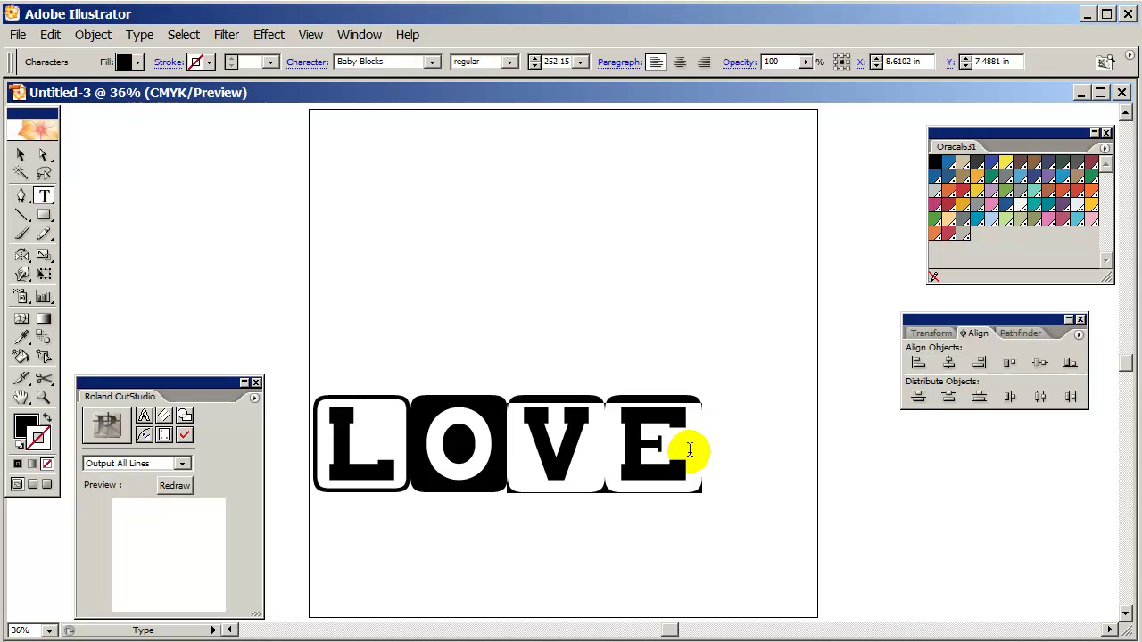
type("TR")
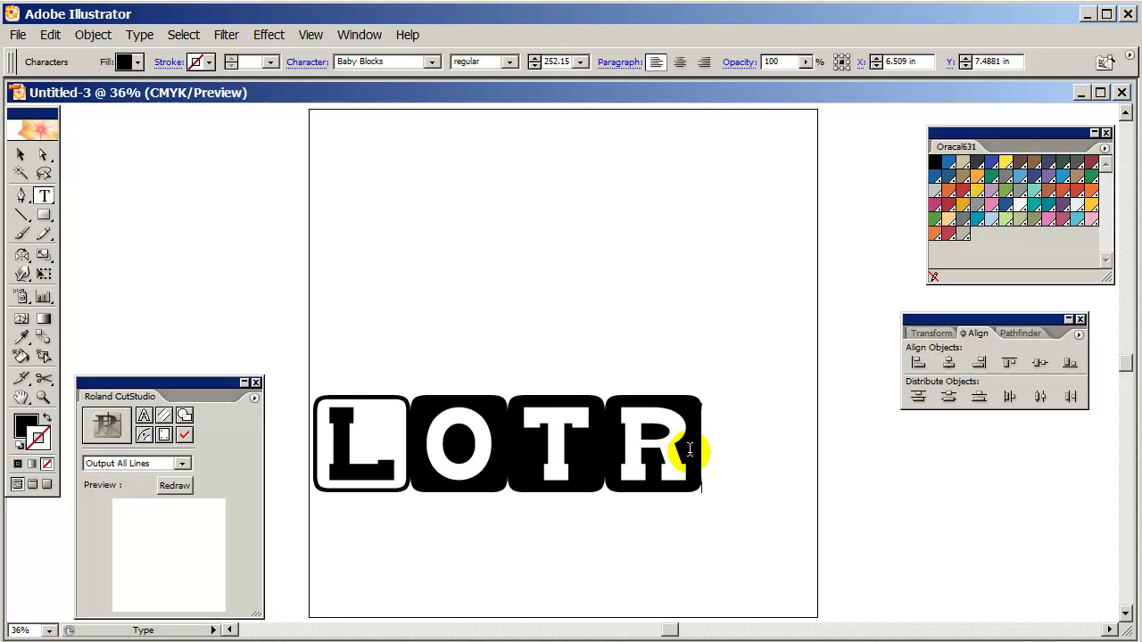
key("BackSpace")
key("BackSpace")
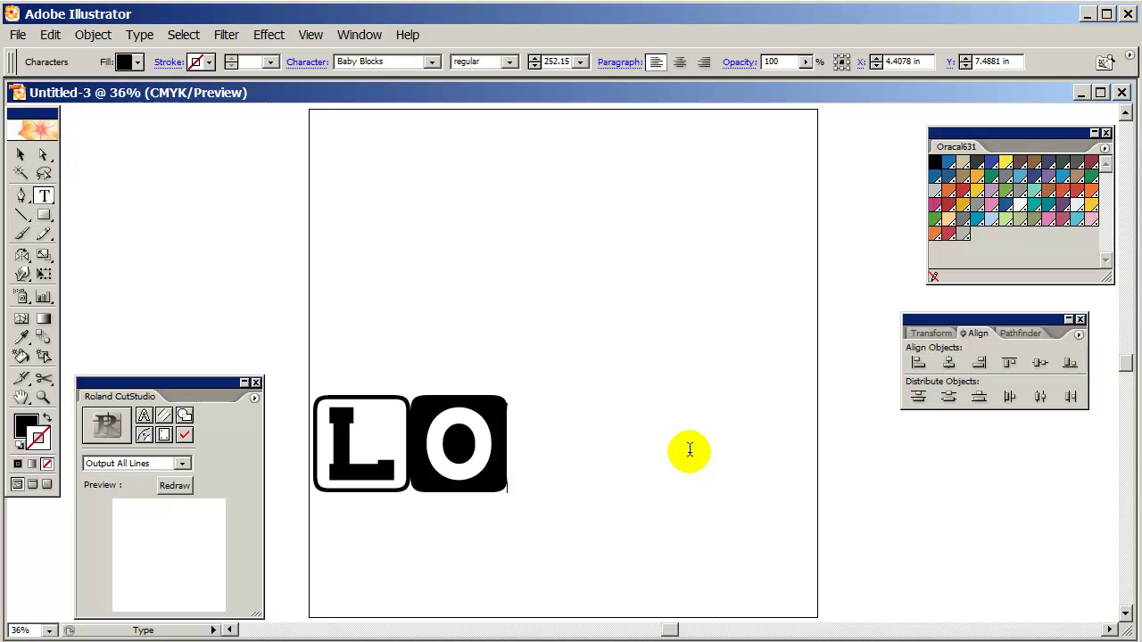
type("V")
key("BackSpace")
type("VE")
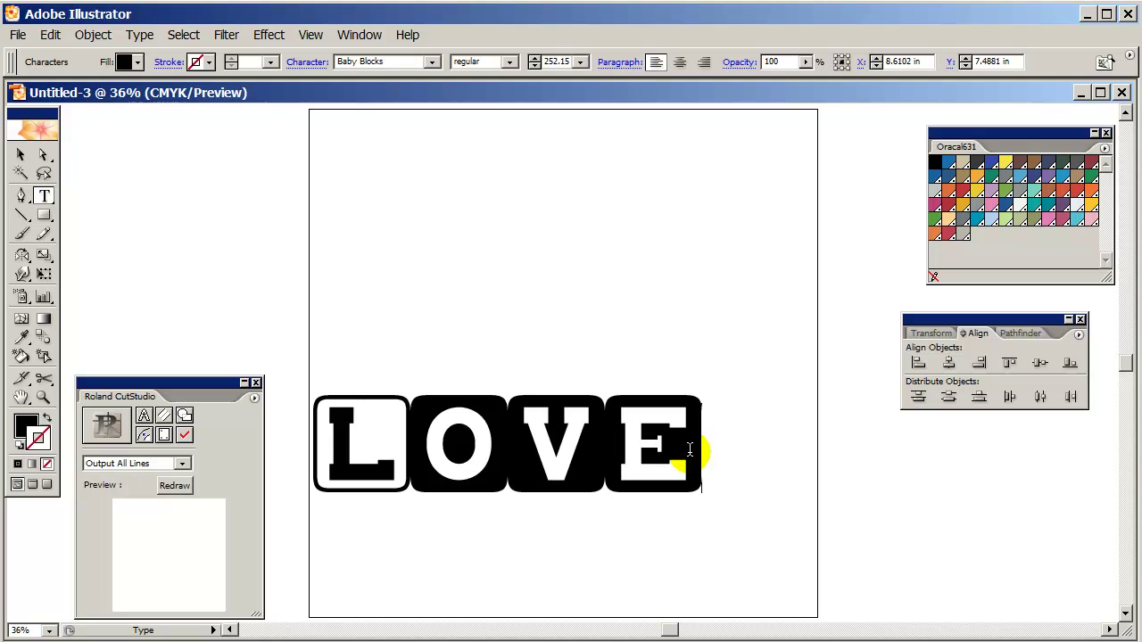
Move LOVE up on the artboard and enlarge it slightly to 252.15 pt
left_click(20, 154)
left_click_drag(470, 414, 513, 283)
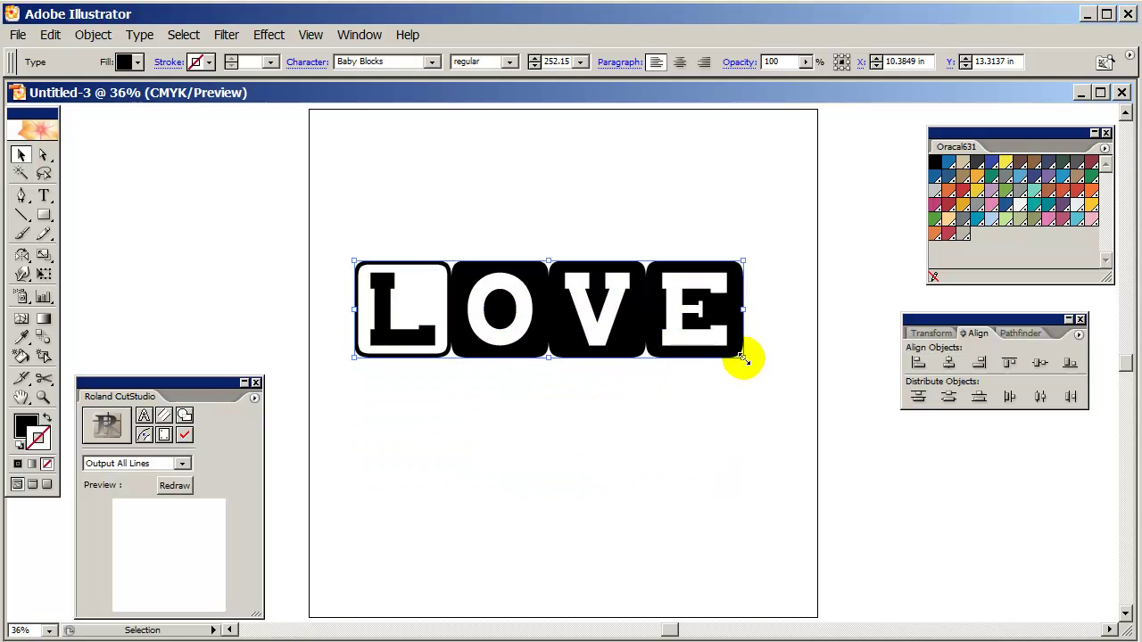
left_click_drag(739, 357, 778, 366)
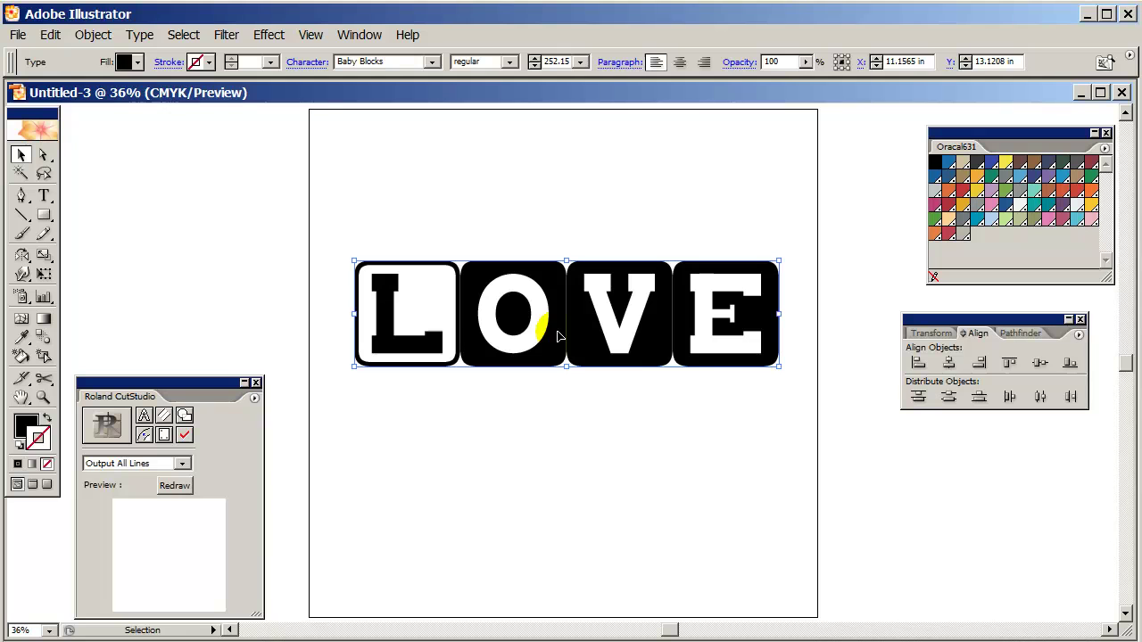
Convert the LOVE text to outlines and enter the letter group for editing
right_click(557, 337)
left_click(619, 461)
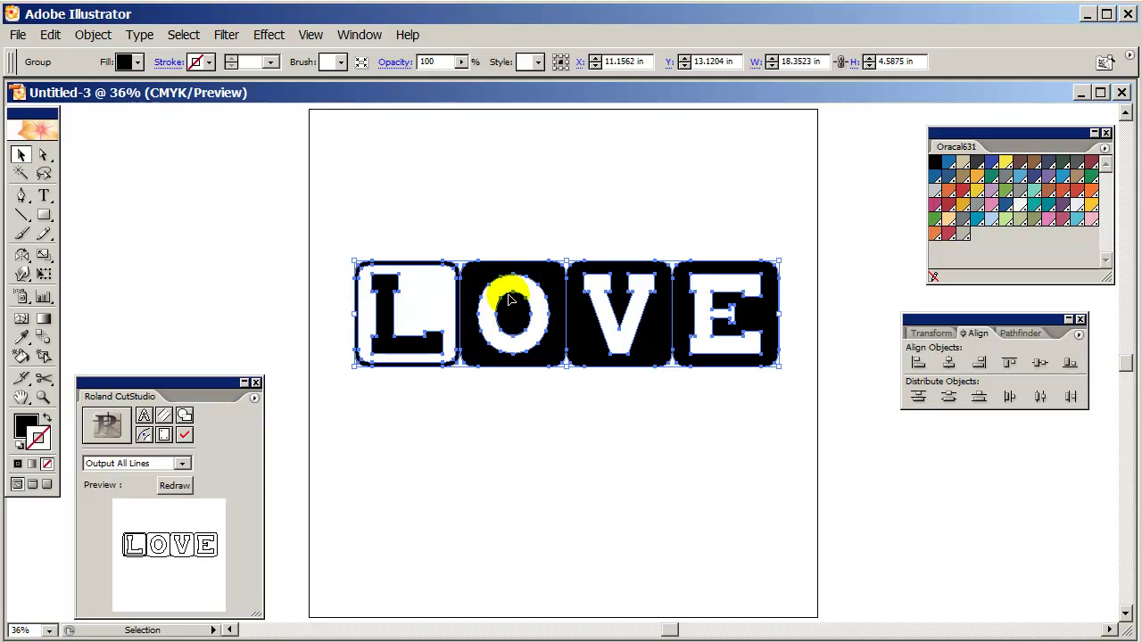
double_click(553, 296)
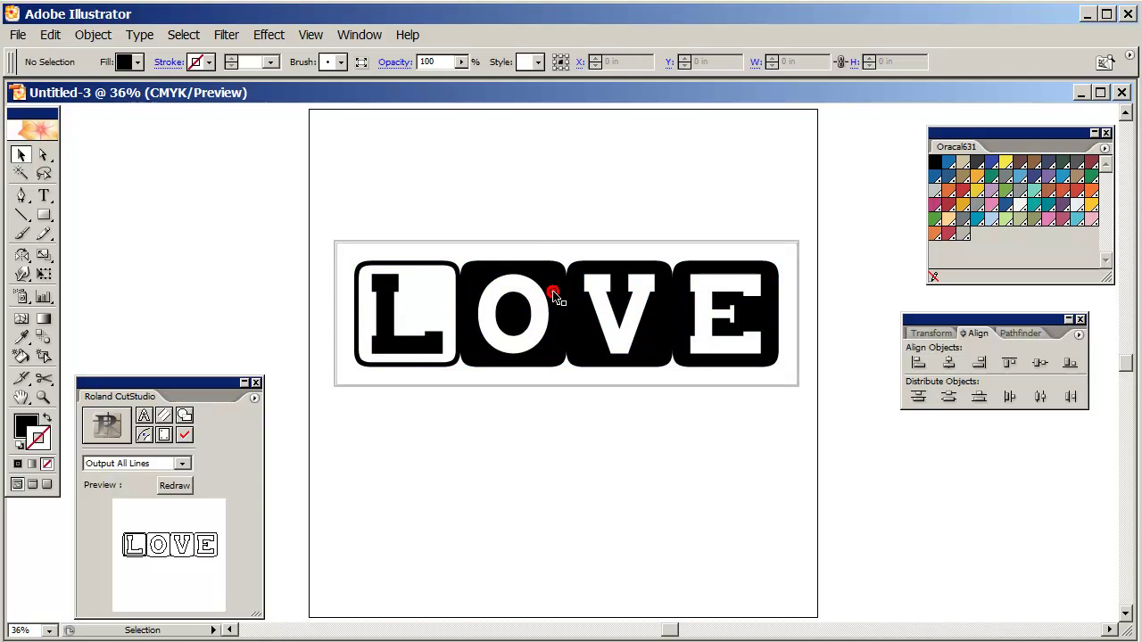
Move the V and E blocks beneath L and O to form a 2×2 stack
left_click(553, 296)
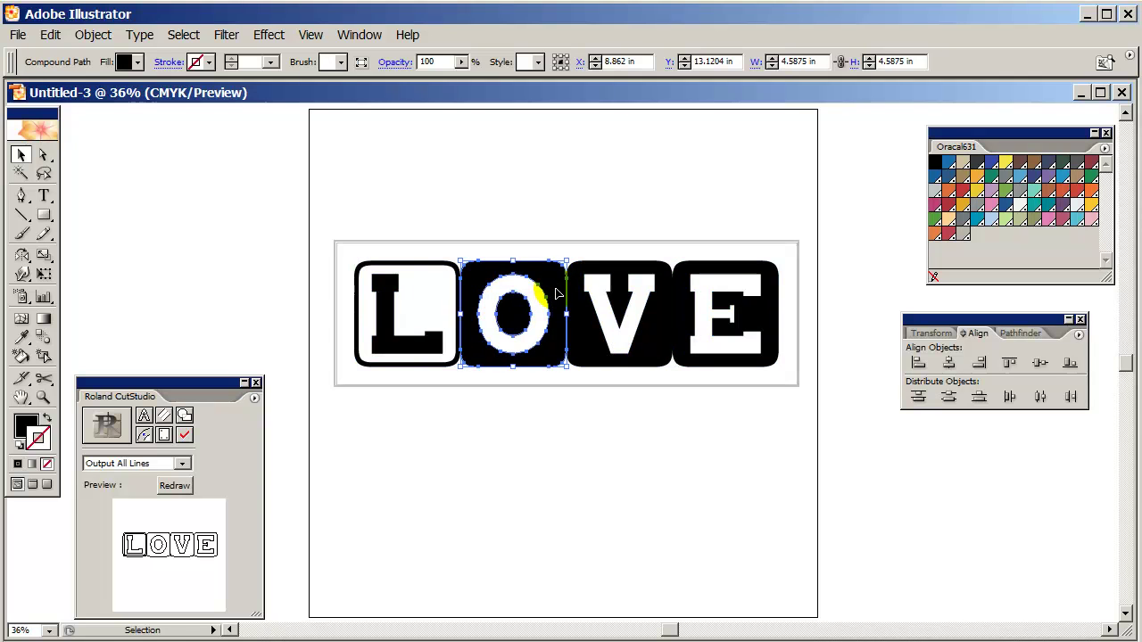
left_click(586, 293)
left_click_drag(586, 294, 371, 440)
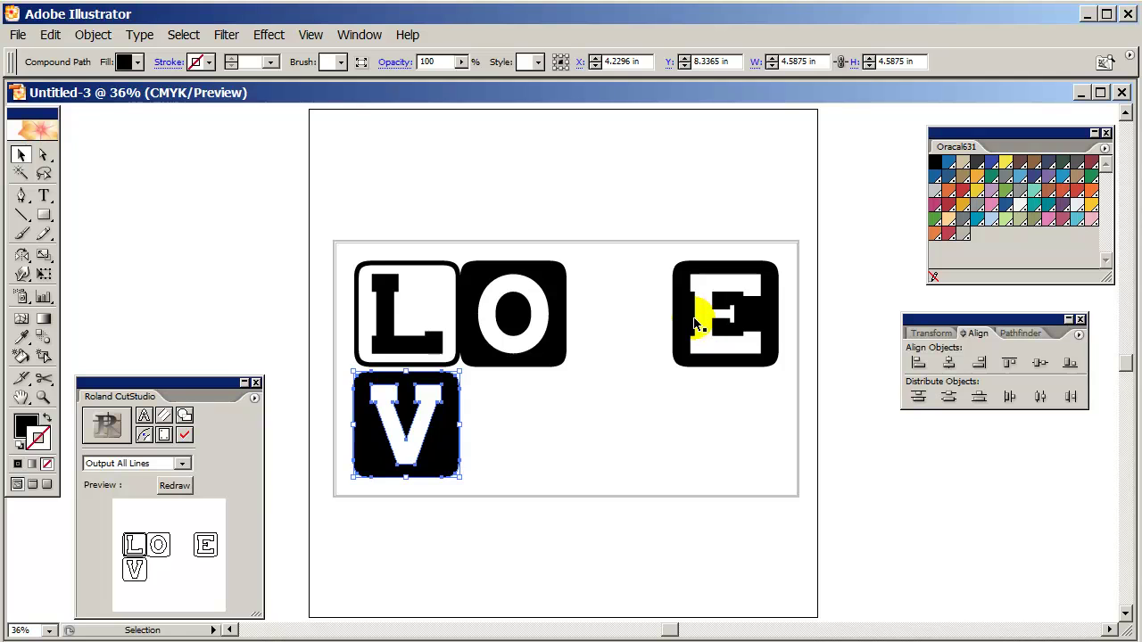
left_click_drag(694, 312, 486, 426)
left_click(551, 332)
left_click_drag(551, 343, 555, 331)
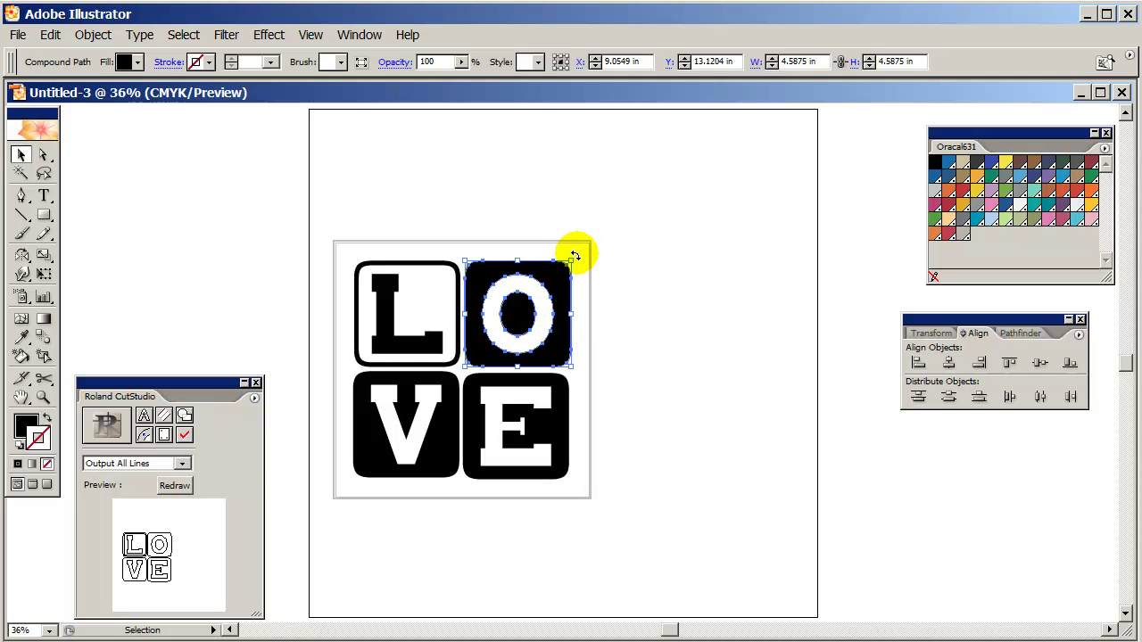
left_click(563, 232)
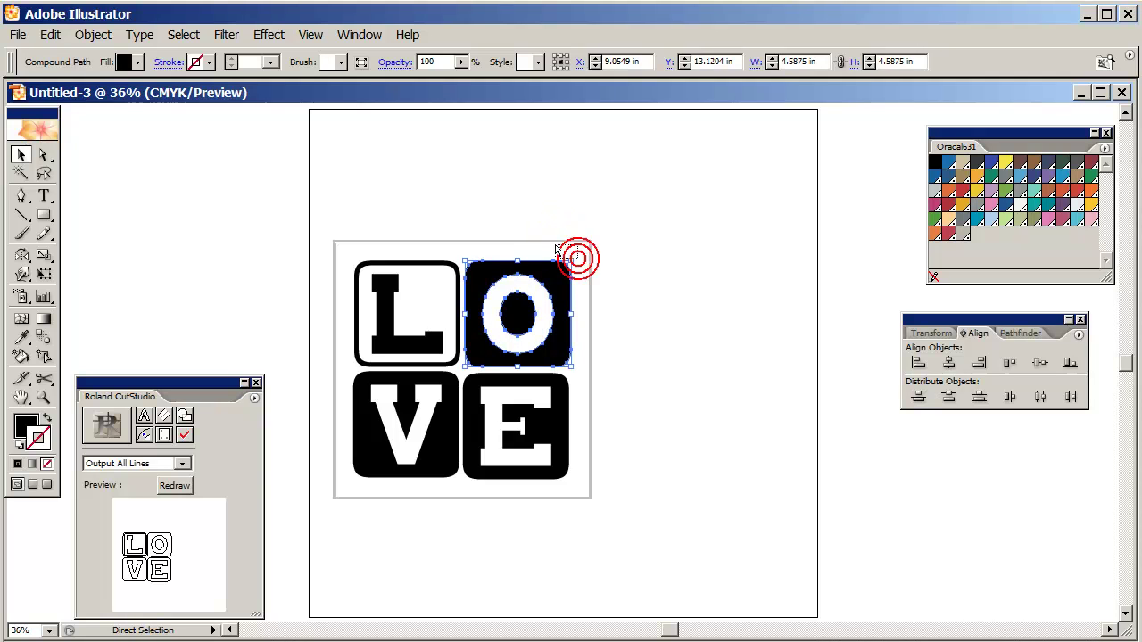
Rotate the O block about 45° into a diamond and nudge it up and right
left_click(548, 241)
left_click(553, 275)
left_click_drag(581, 255, 531, 239)
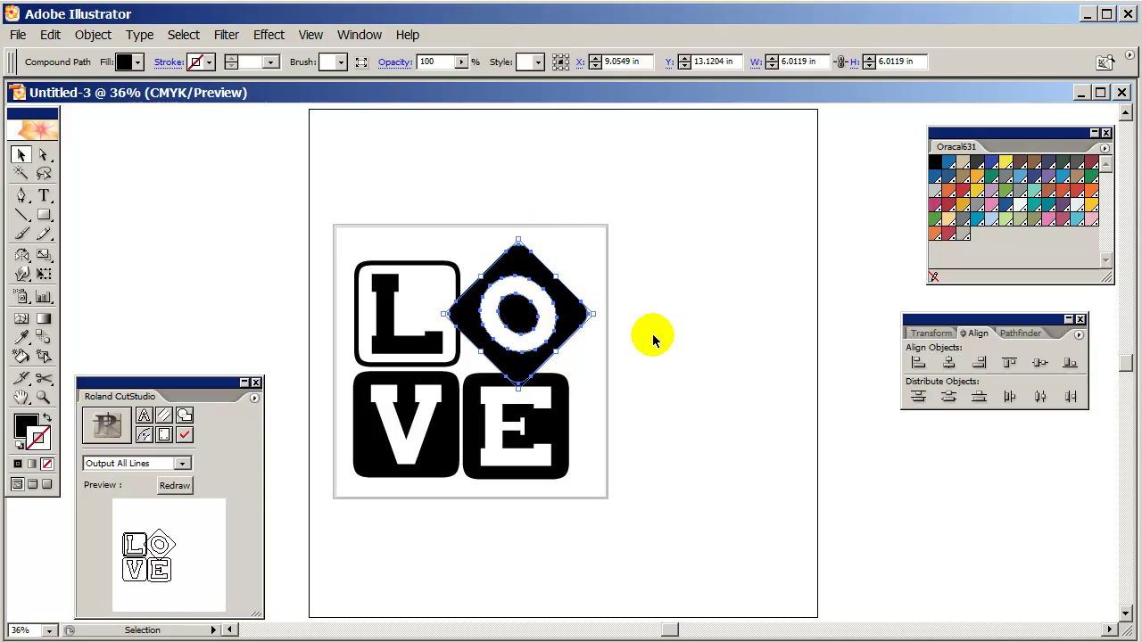
key("shift+Right")
key("shift+Right")
key("shift+Up")
key("shift+Up")
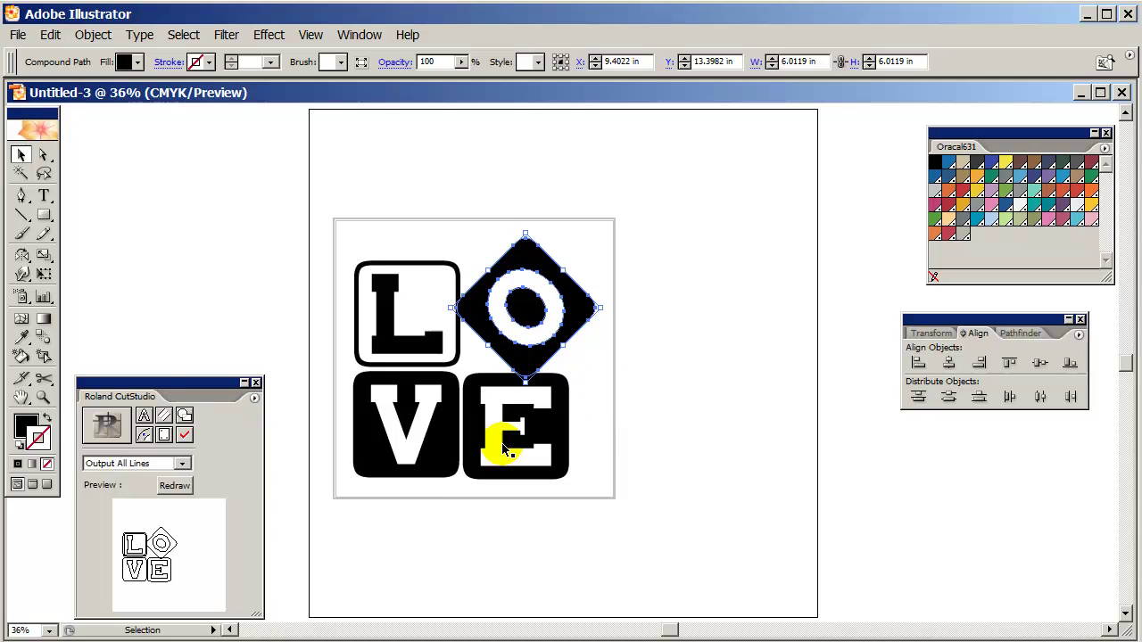
scroll(480, 453, "up", 2)
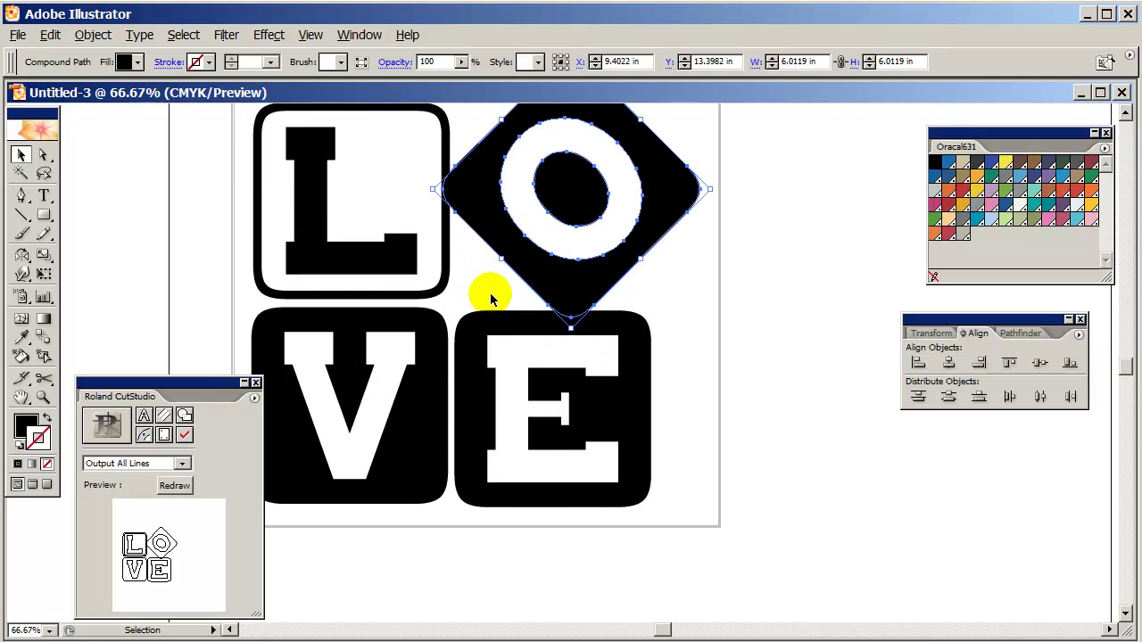
scroll(484, 274, "up", 2)
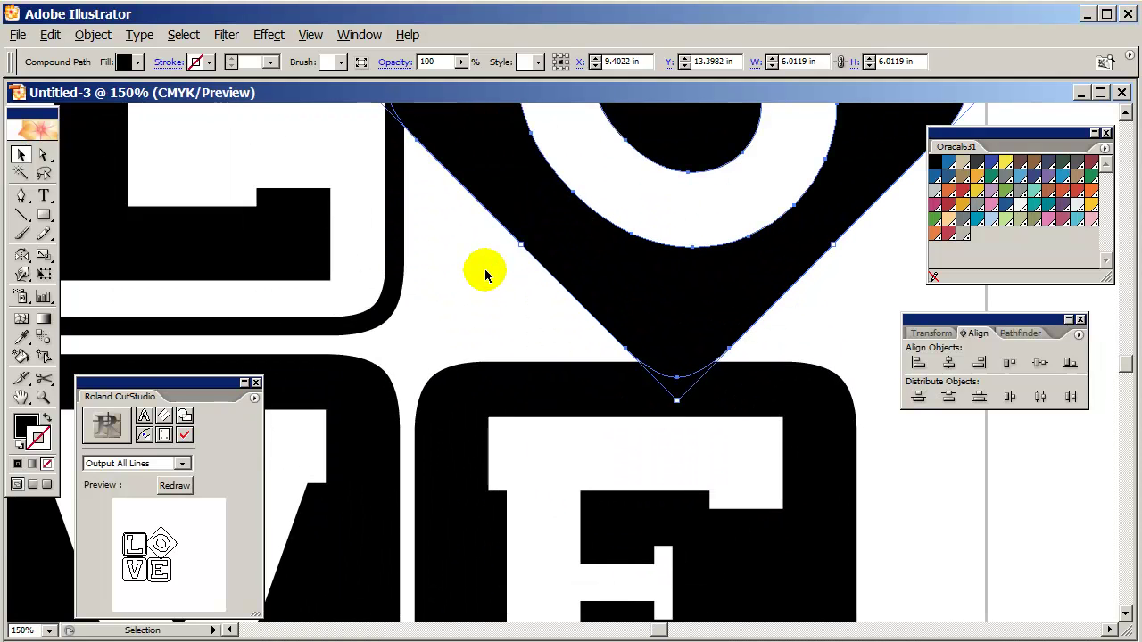
key("shift+Up")
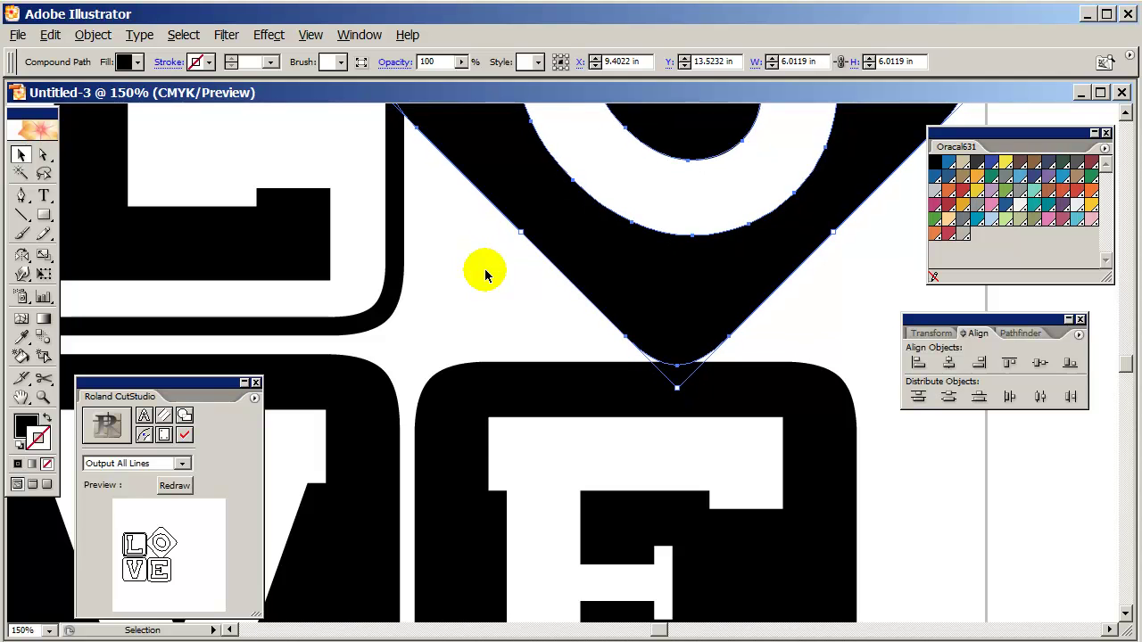
scroll(484, 275, "up", 3)
key("shift+Right")
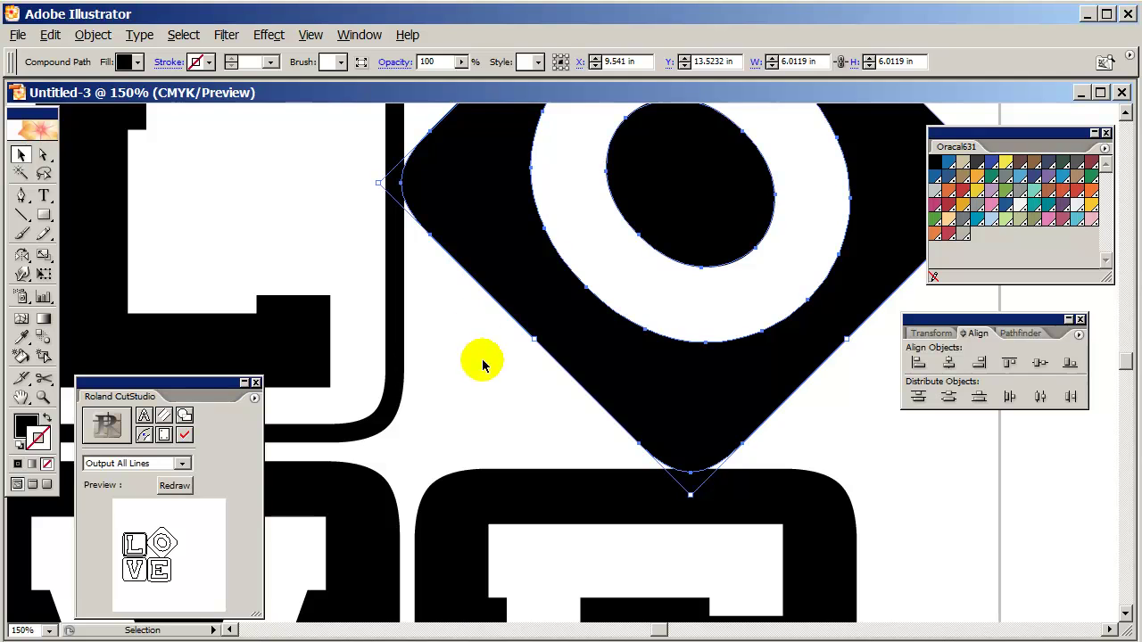
Select the whole LOVE group and zoom to view the artwork
left_click(482, 362)
left_click(1039, 475)
left_click(716, 402)
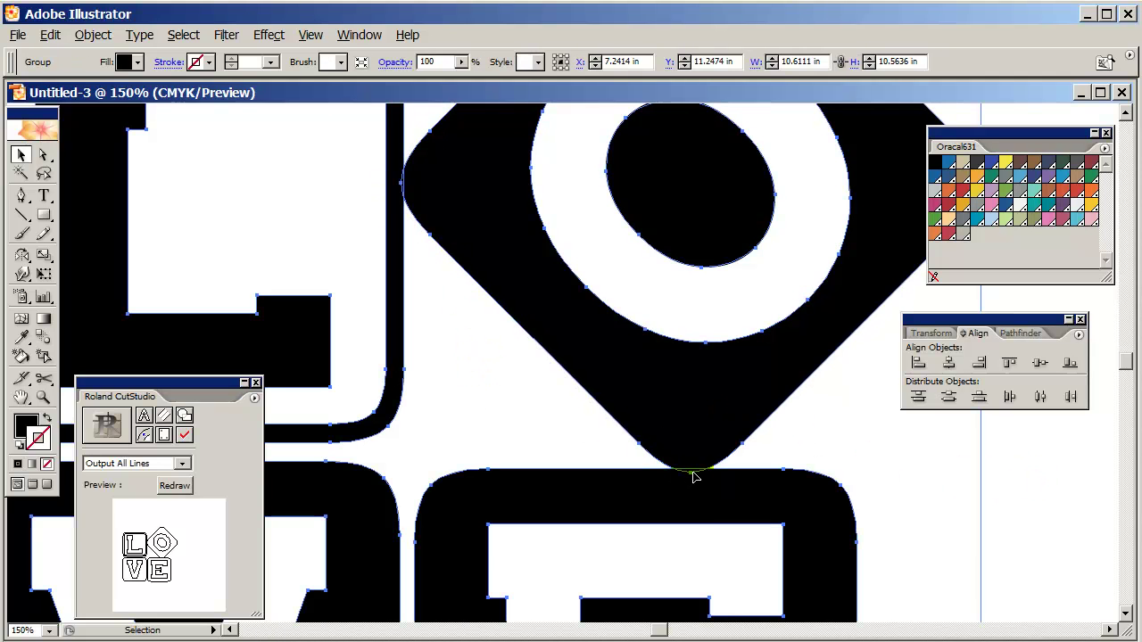
scroll(687, 480, "up", 1)
scroll(687, 486, "up", 3)
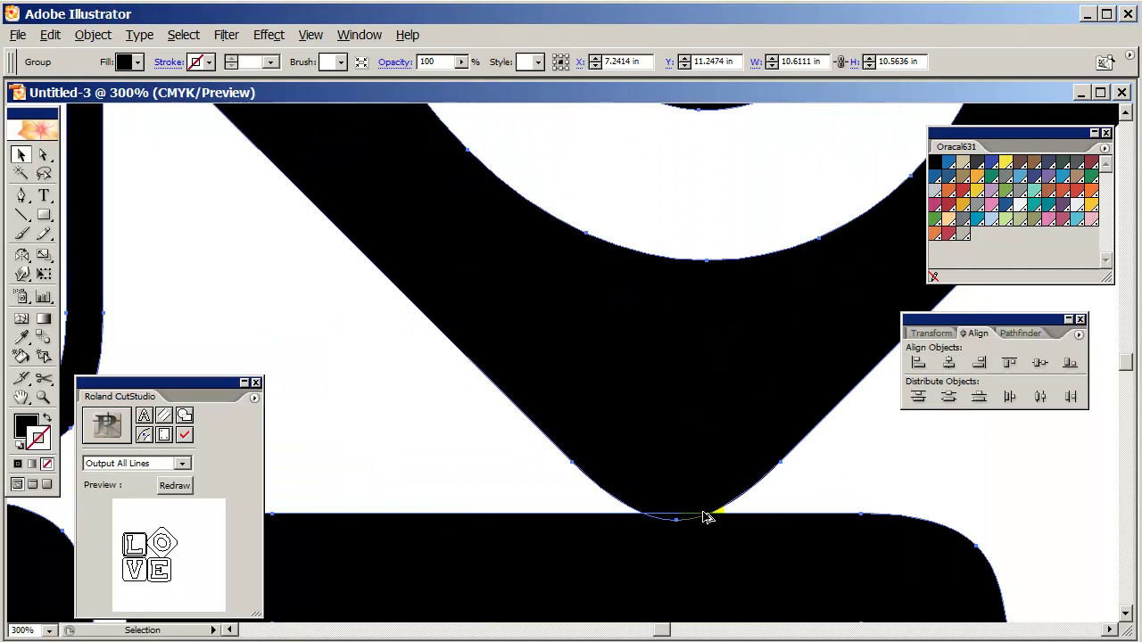
scroll(684, 538, "down", 7)
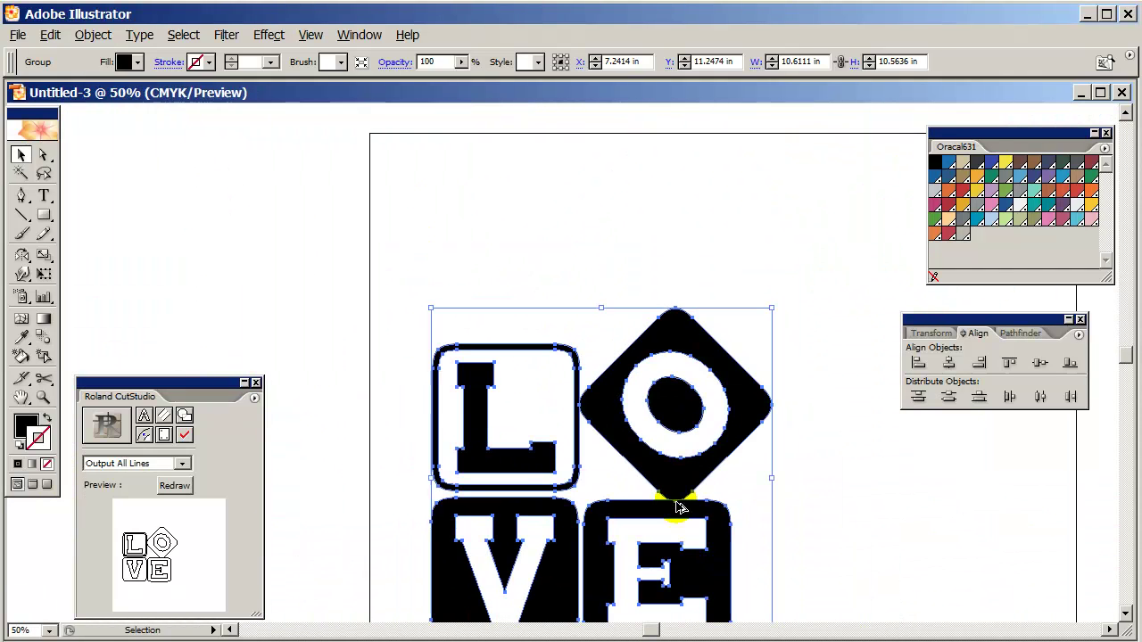
Merge the tiles' overlapping paths with Roland CutStudio and zoom out to 25%
scroll(676, 521, "up", 4)
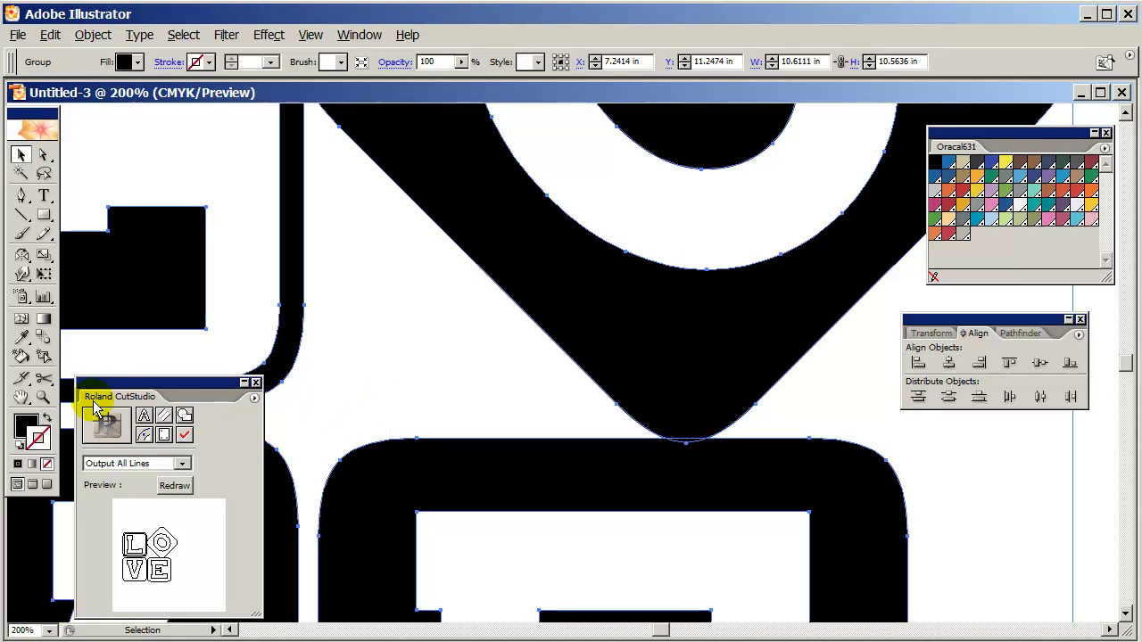
left_click(185, 417)
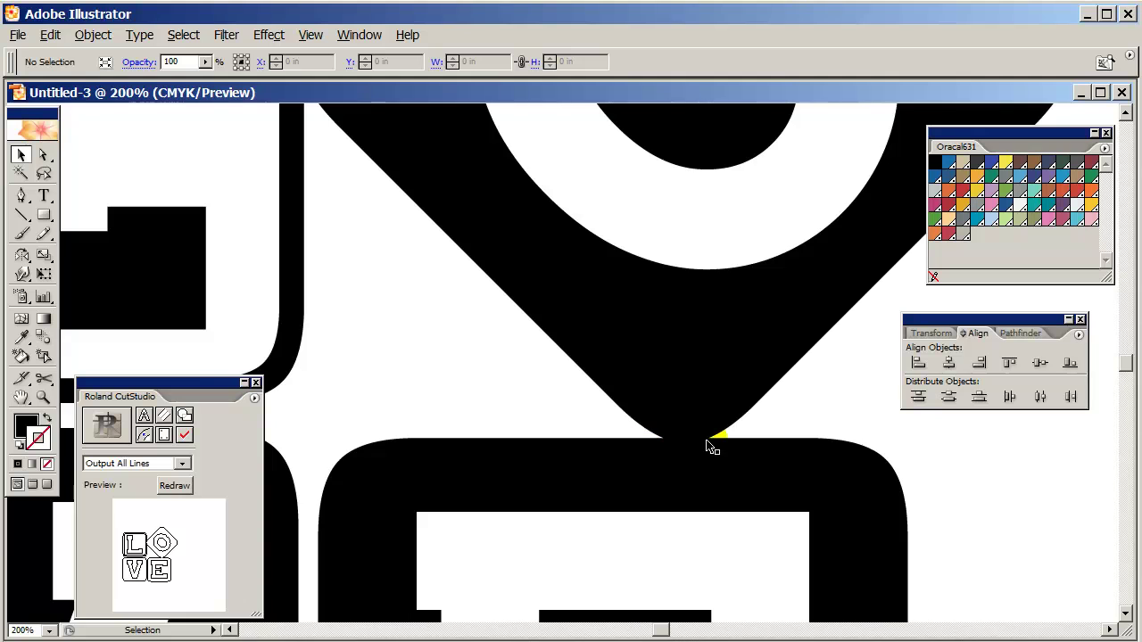
scroll(367, 330, "up", 3)
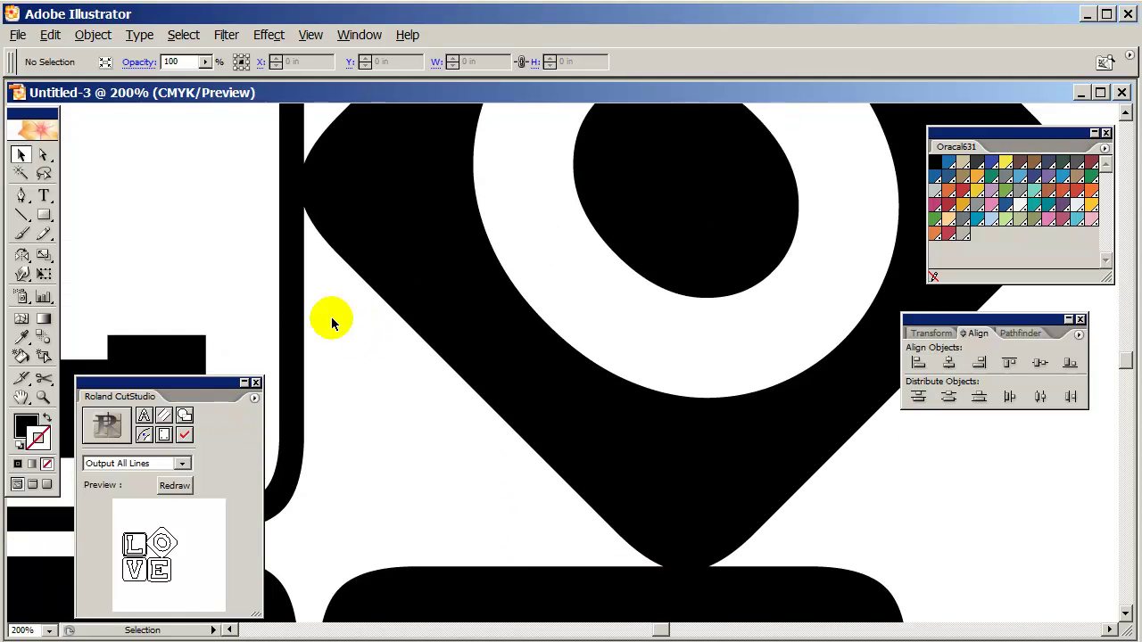
scroll(311, 397, "up", 2)
scroll(357, 404, "down", 3)
scroll(364, 410, "down", 3)
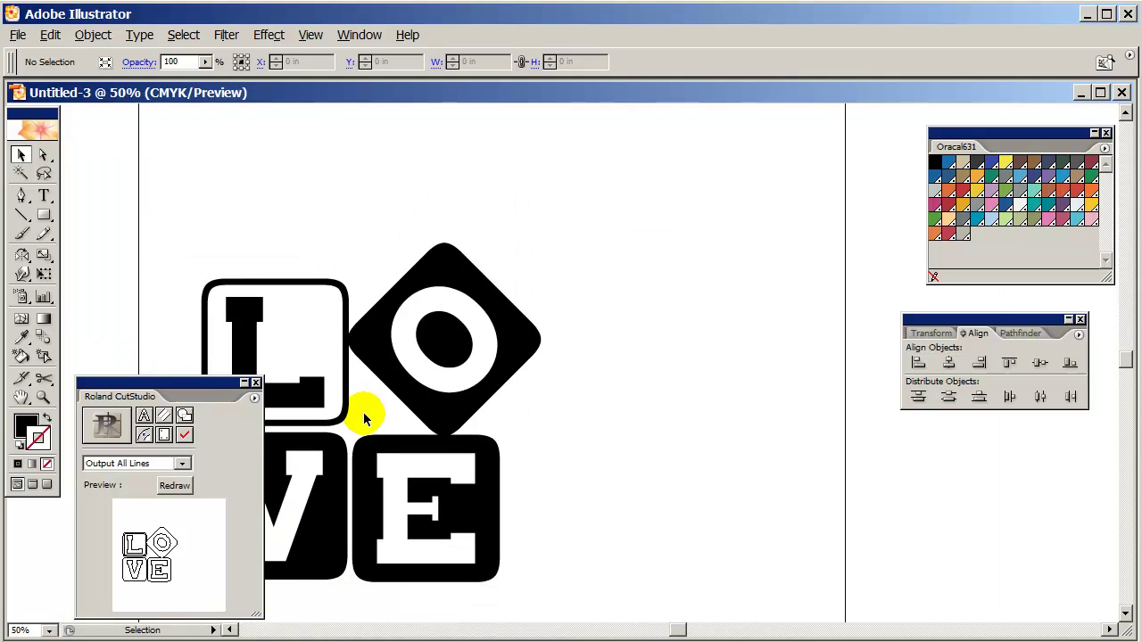
scroll(328, 493, "down", 3)
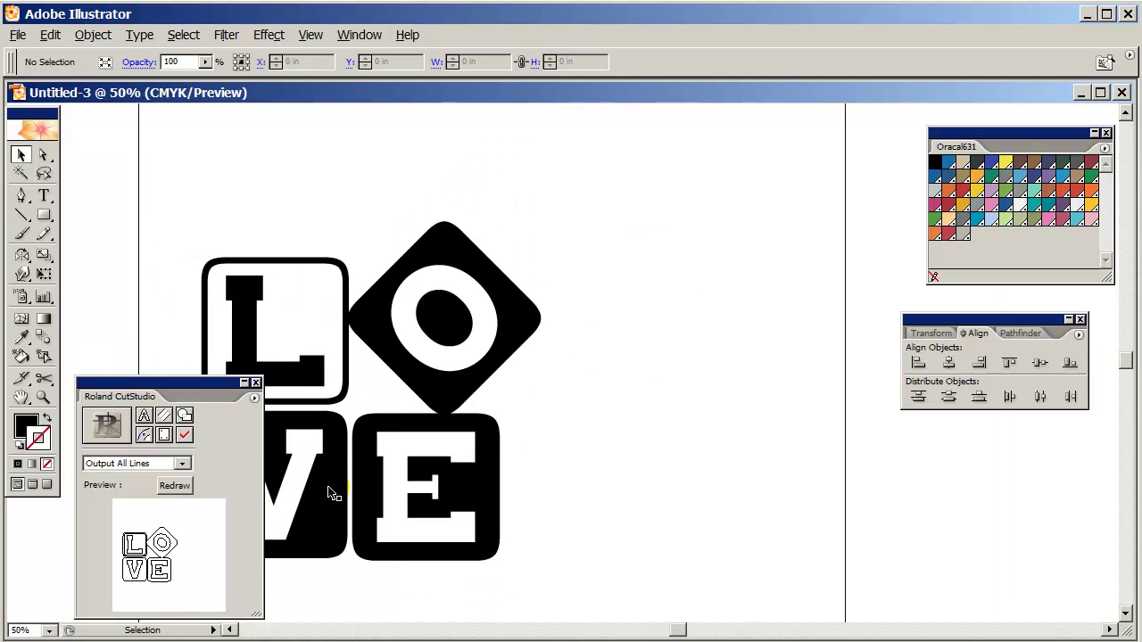
left_click_drag(701, 629, 656, 628)
Scale the LOVE group to about 22 inches and shift it left onto the artboard
left_click(628, 548)
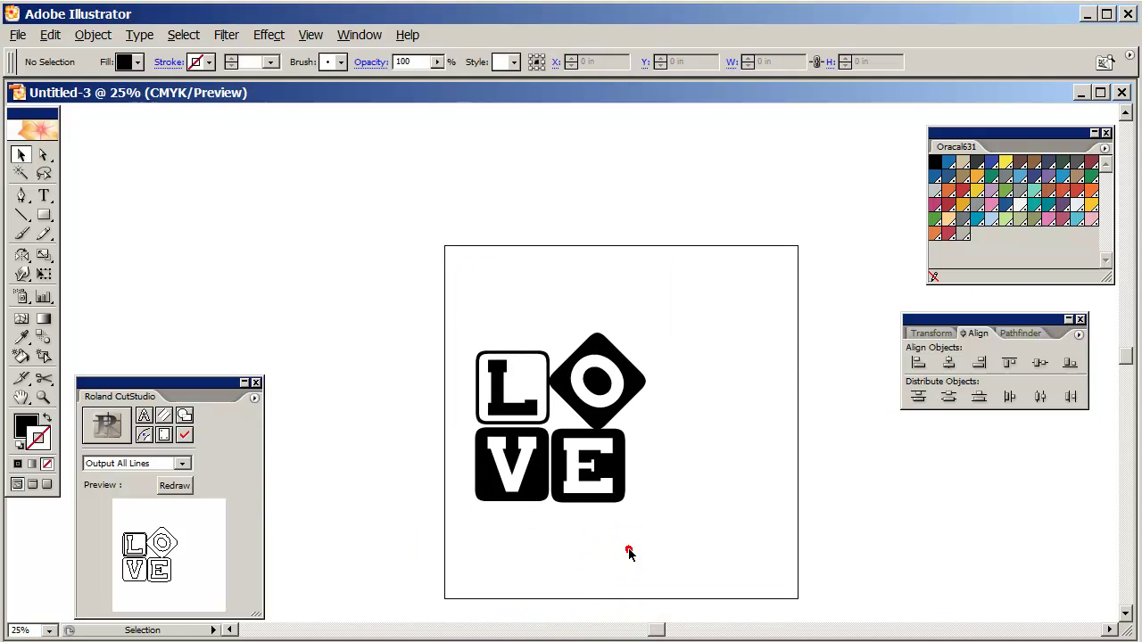
left_click_drag(444, 294, 729, 573)
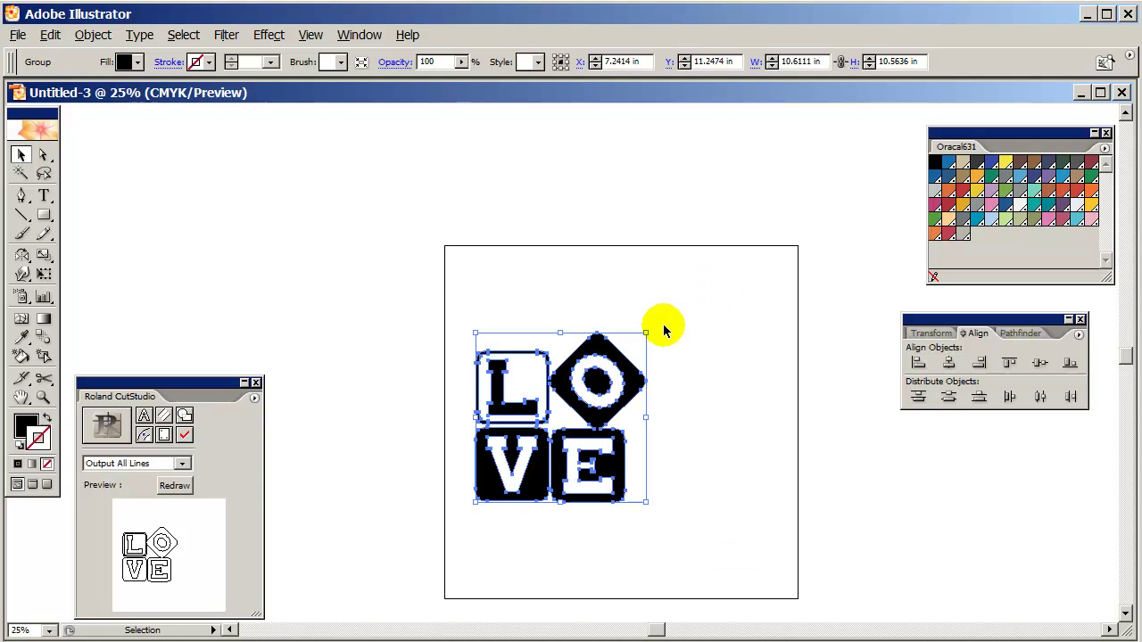
left_click_drag(646, 333, 839, 245)
left_click_drag(735, 501, 829, 595)
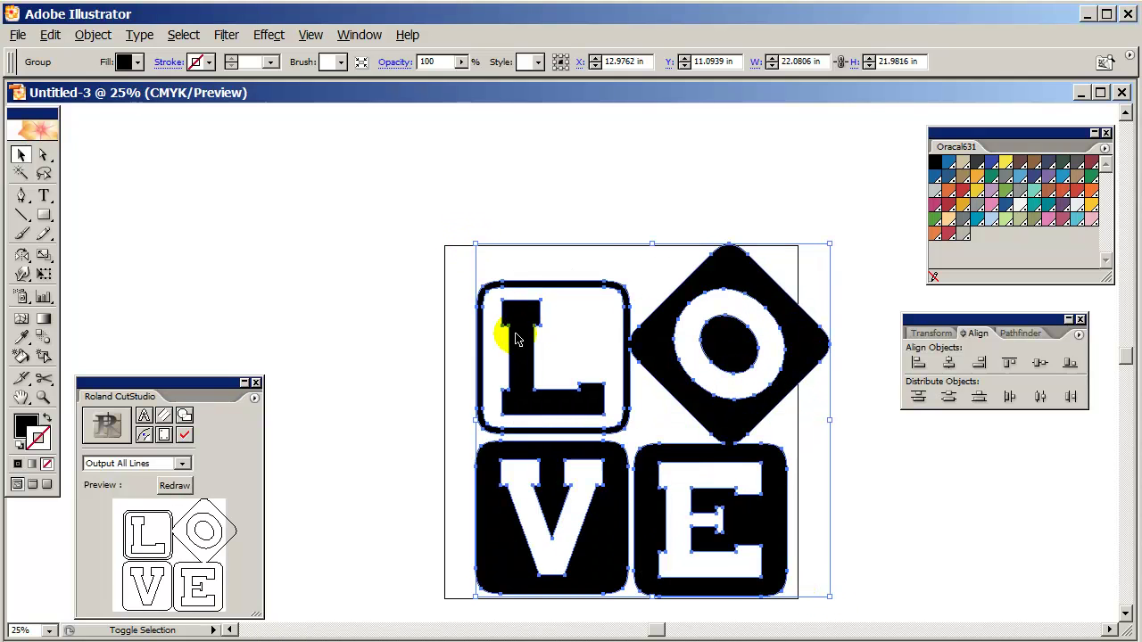
left_click_drag(515, 342, 486, 343)
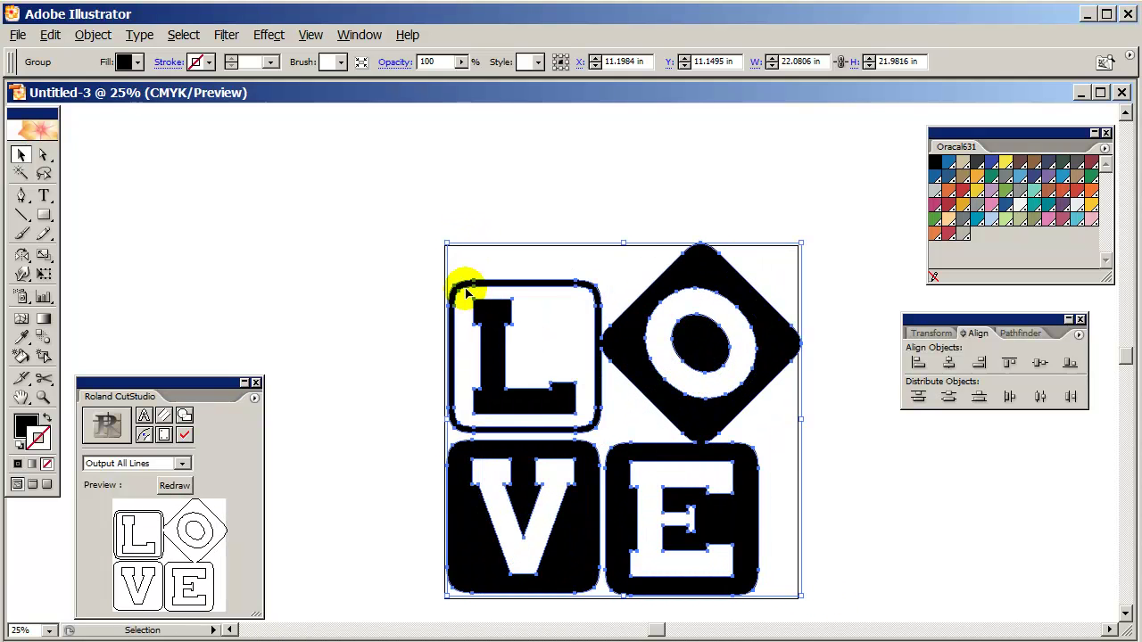
Nudge the V tile slightly down inside the group, then start Save As
left_click(799, 242)
left_click(772, 199)
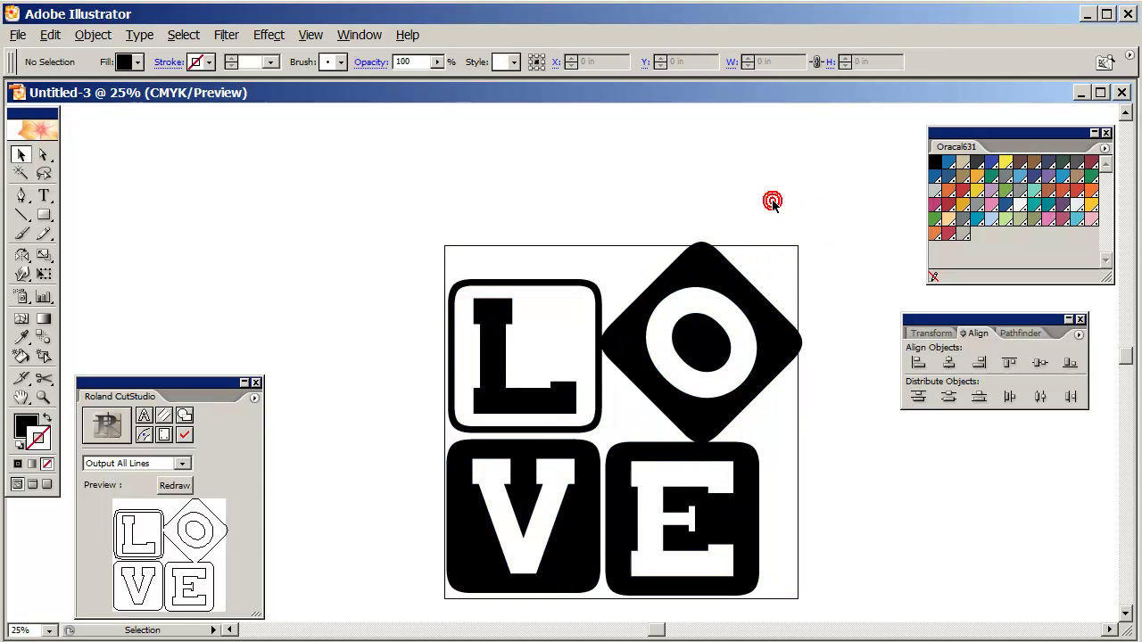
left_click(732, 285)
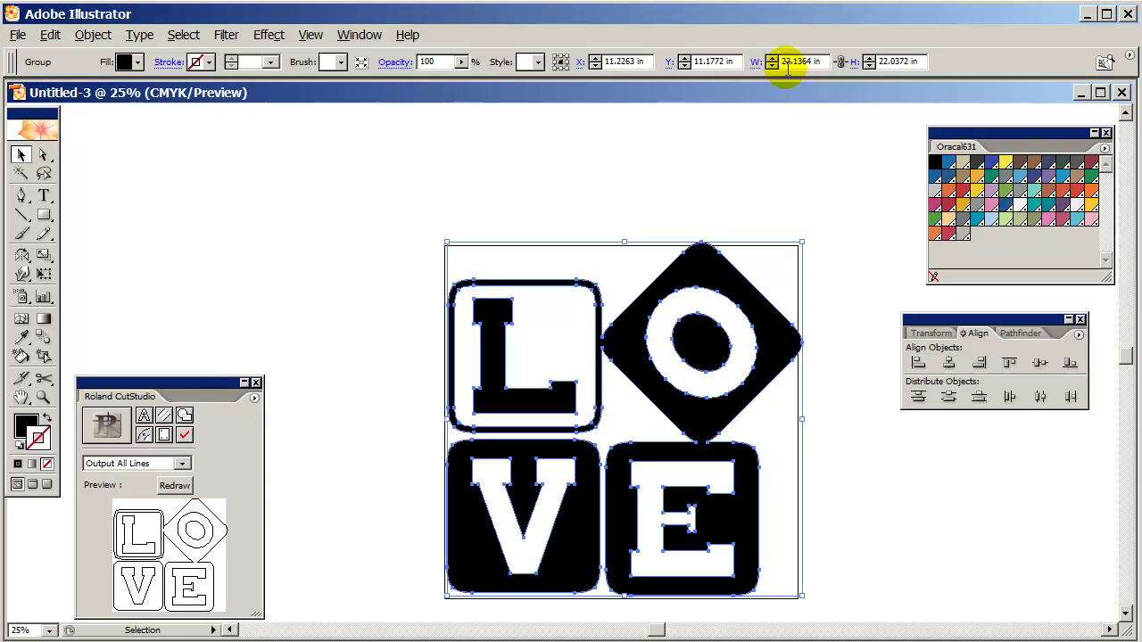
left_click(514, 199)
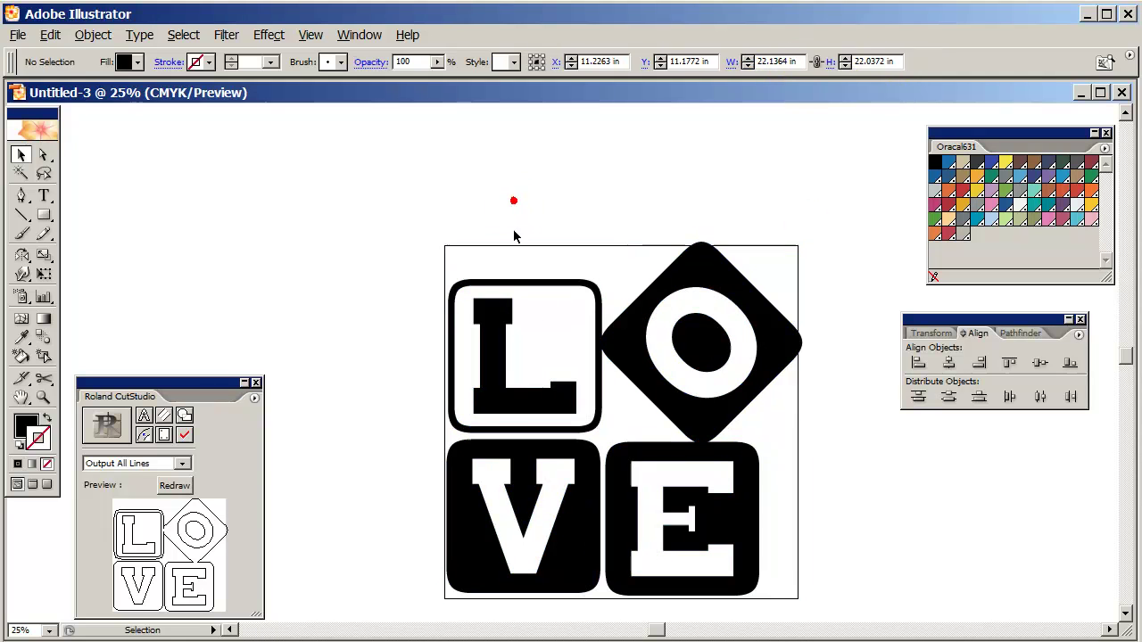
double_click(568, 563)
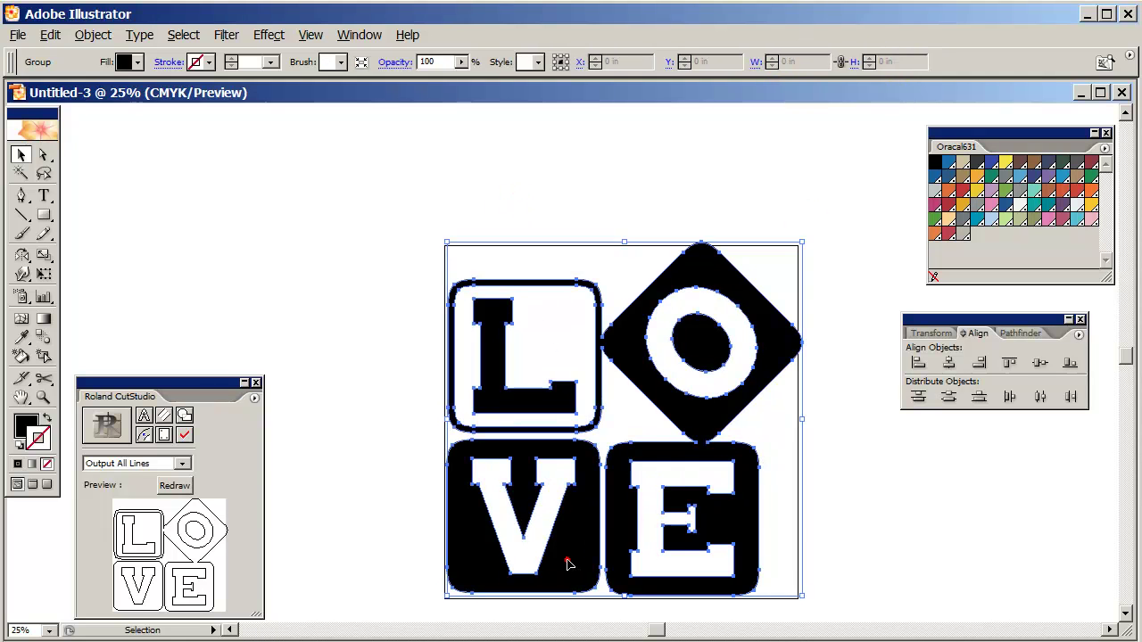
left_click(569, 562)
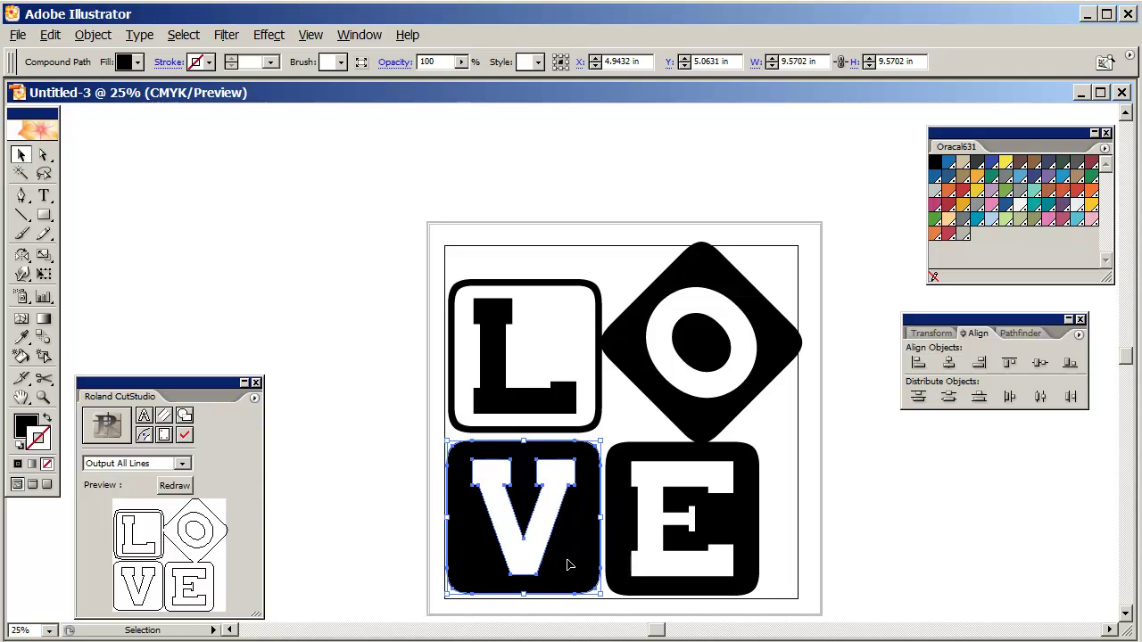
key("Down")
key("Down")
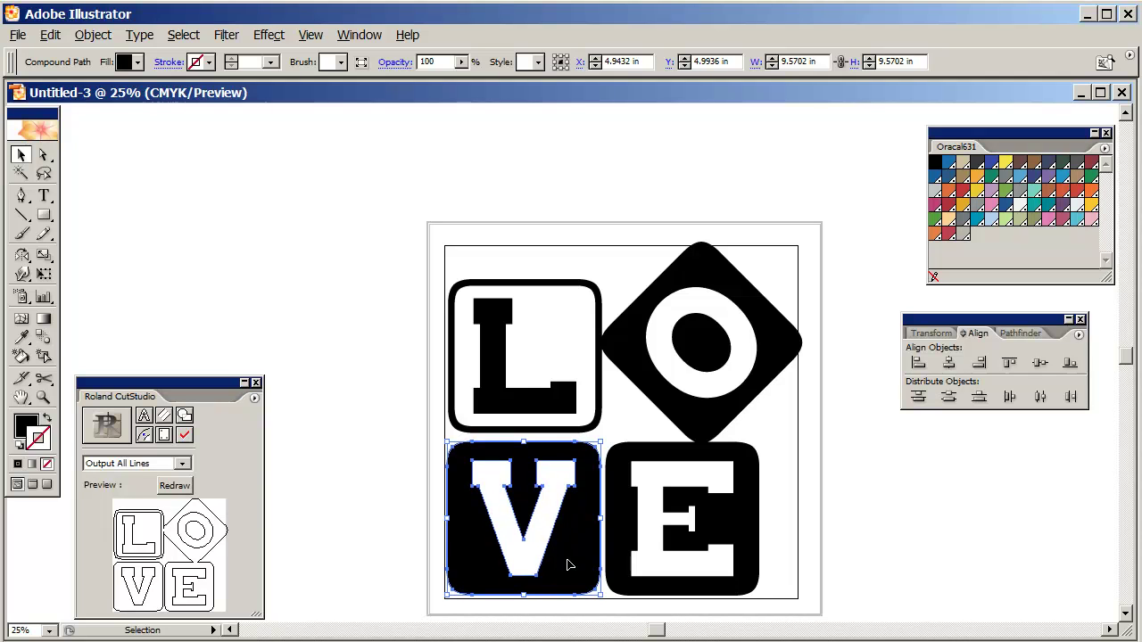
left_click(420, 451)
left_click(352, 431)
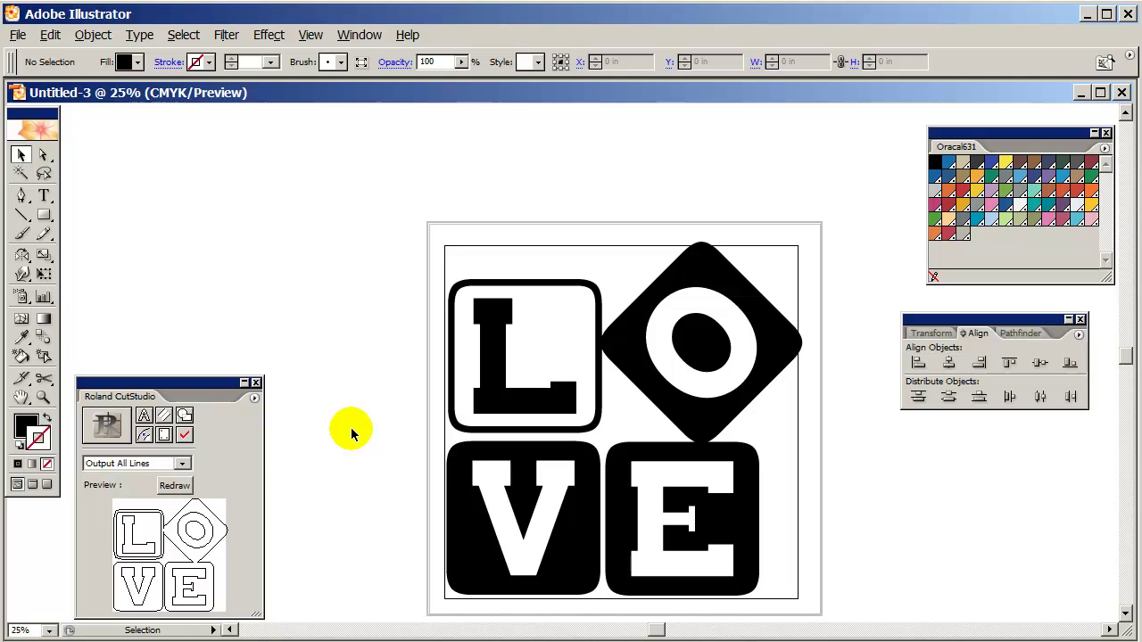
left_click(351, 431)
left_click(18, 35)
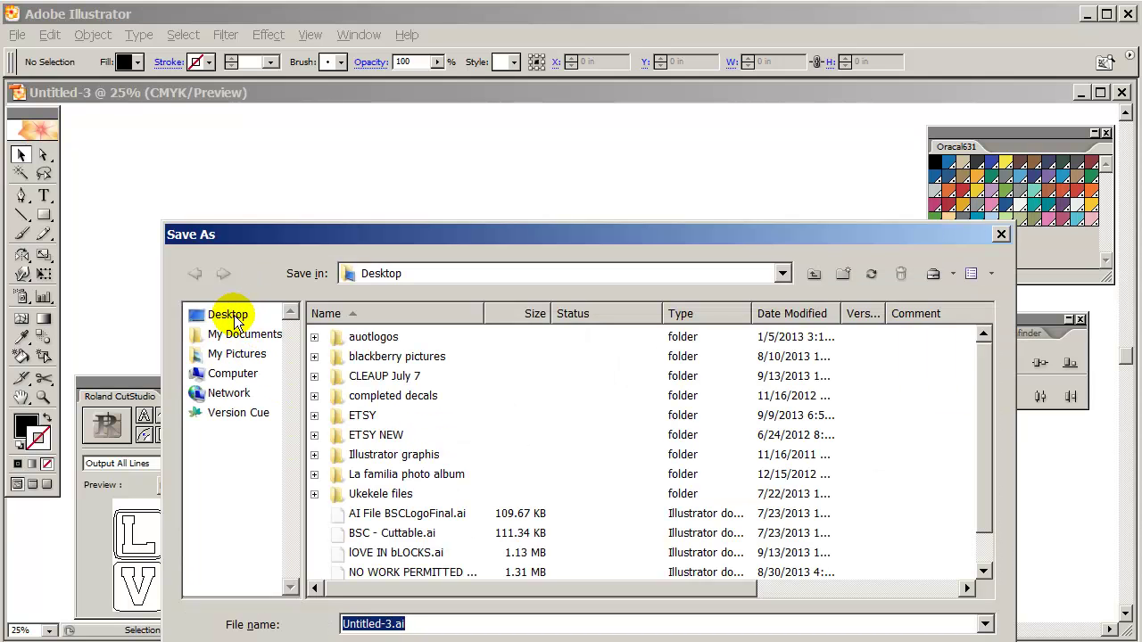
Save the file as Love.ai on the Desktop in Illustrator CS2 format
left_click(232, 318)
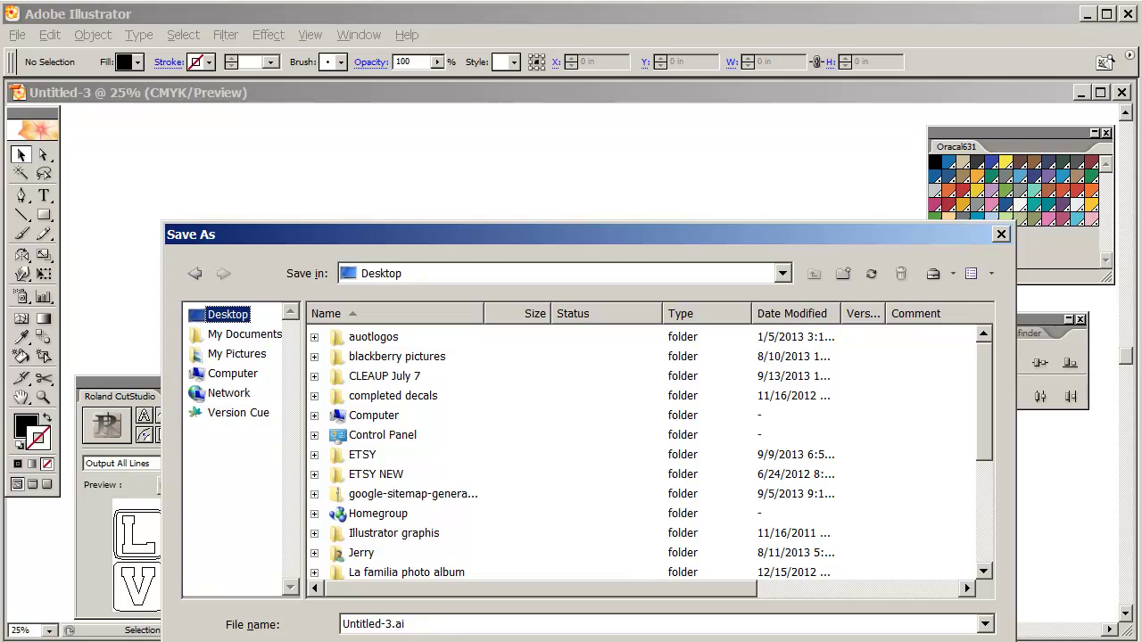
left_click(421, 624)
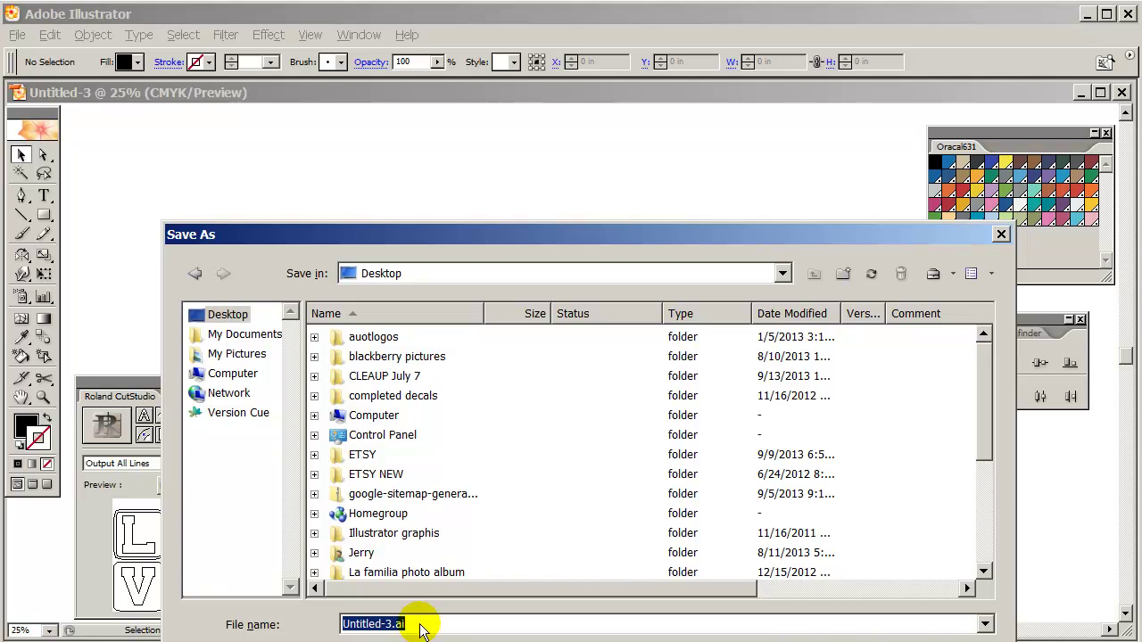
type("Love")
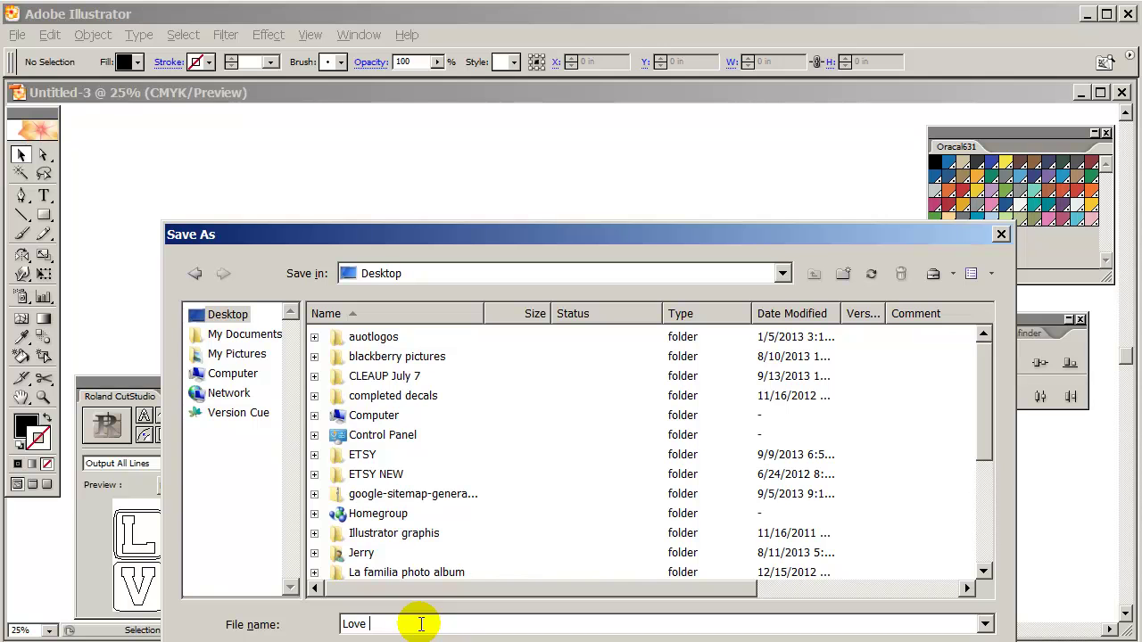
key("Return")
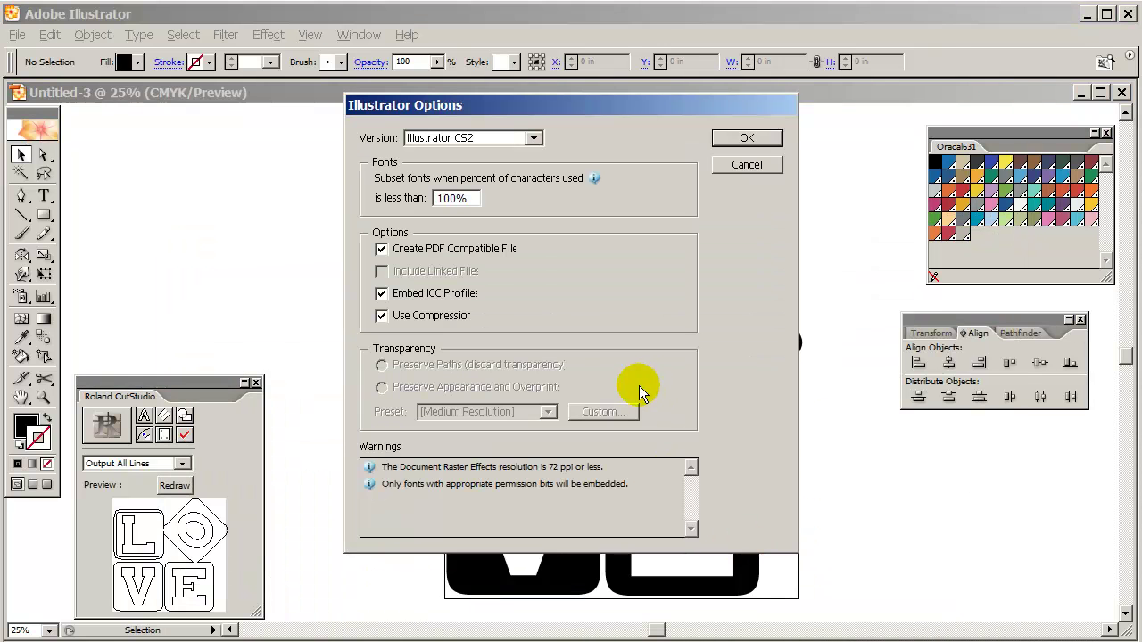
left_click(765, 137)
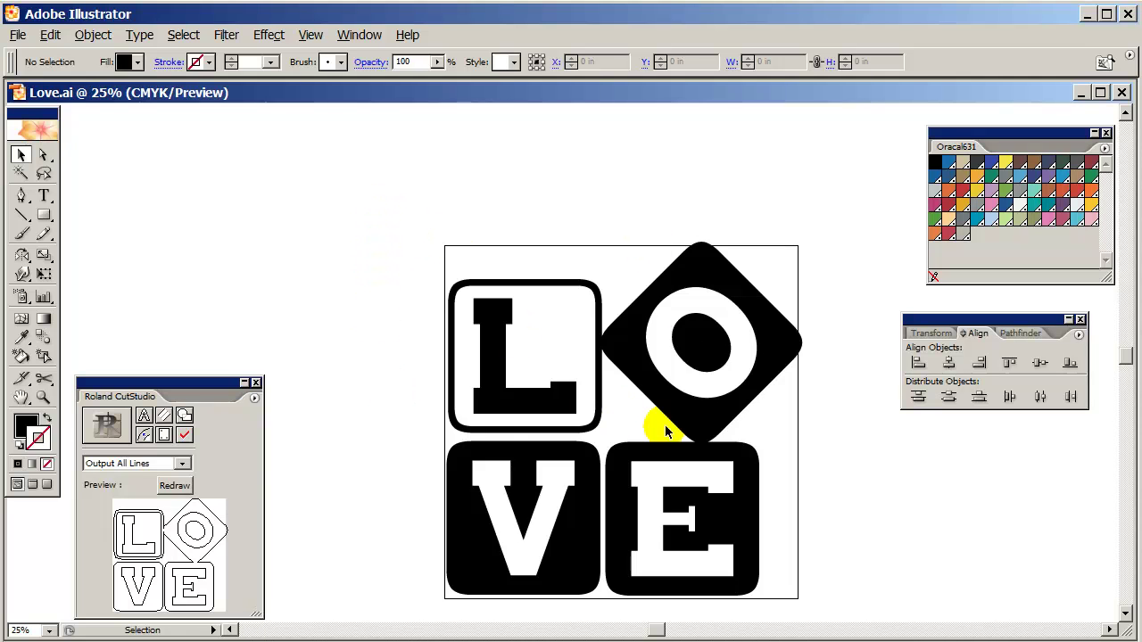
Fill the LOVE letters King Blue by swapping stroke and fill, then switch to Photoshop
left_click(636, 363)
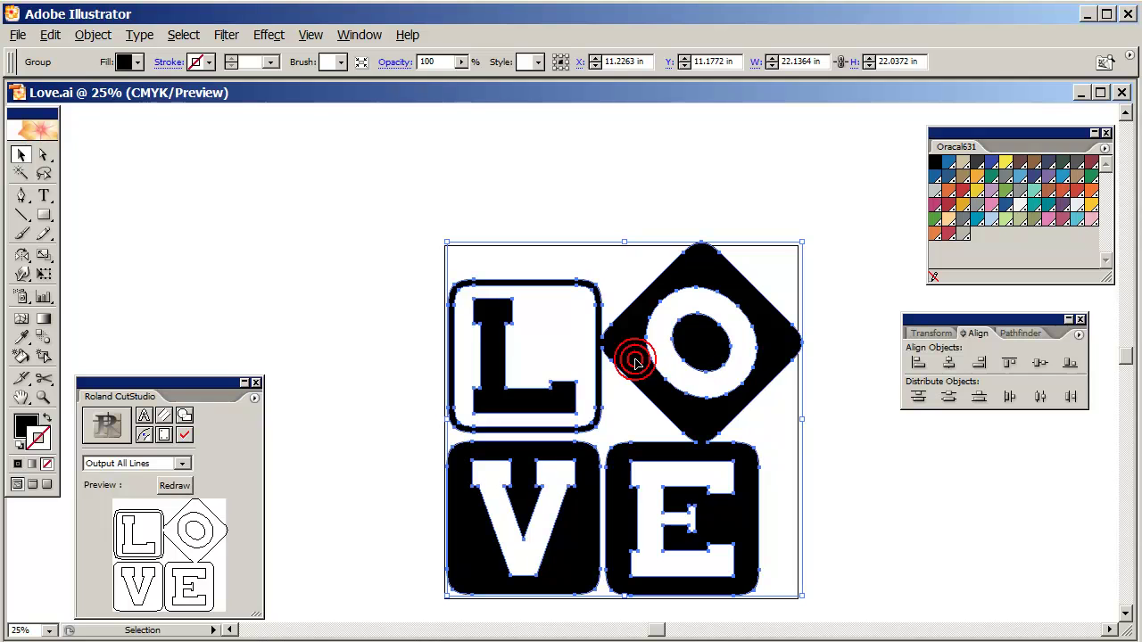
left_click(1033, 178)
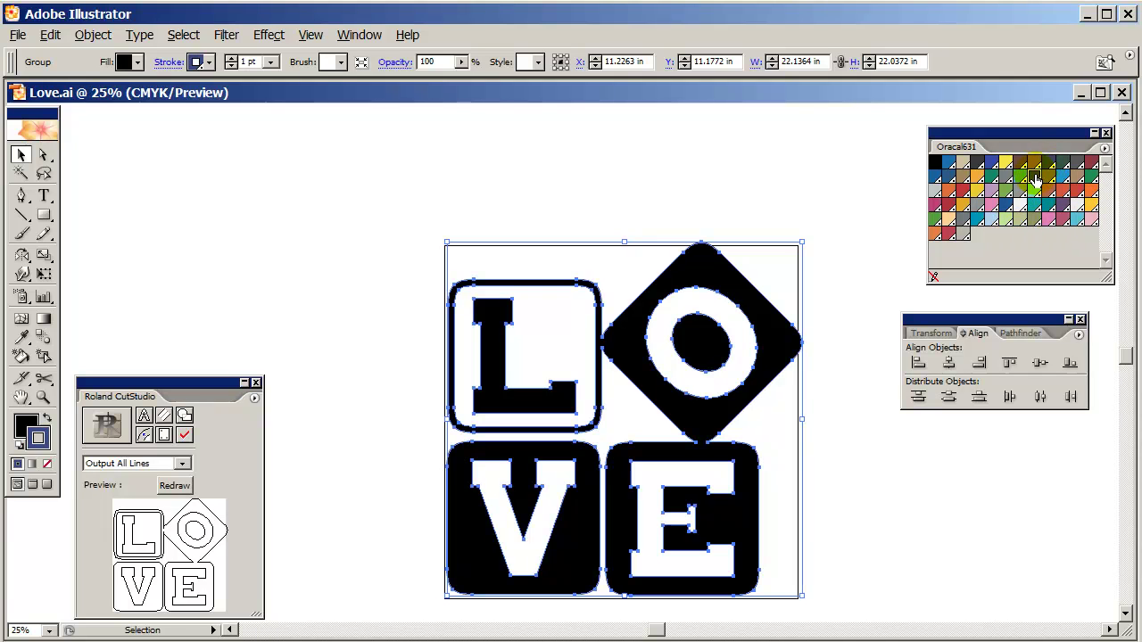
left_click(45, 420)
left_click(348, 266)
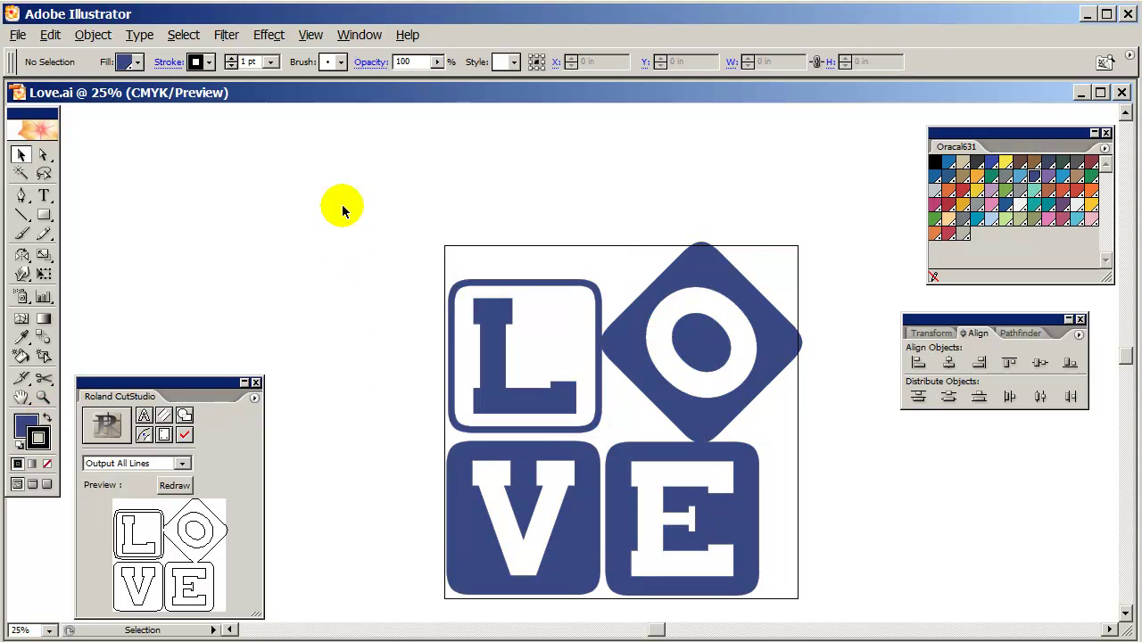
mouse_move(342, 206)
left_mouse_down()
mouse_move(795, 550)
mouse_move(856, 612)
left_mouse_up()
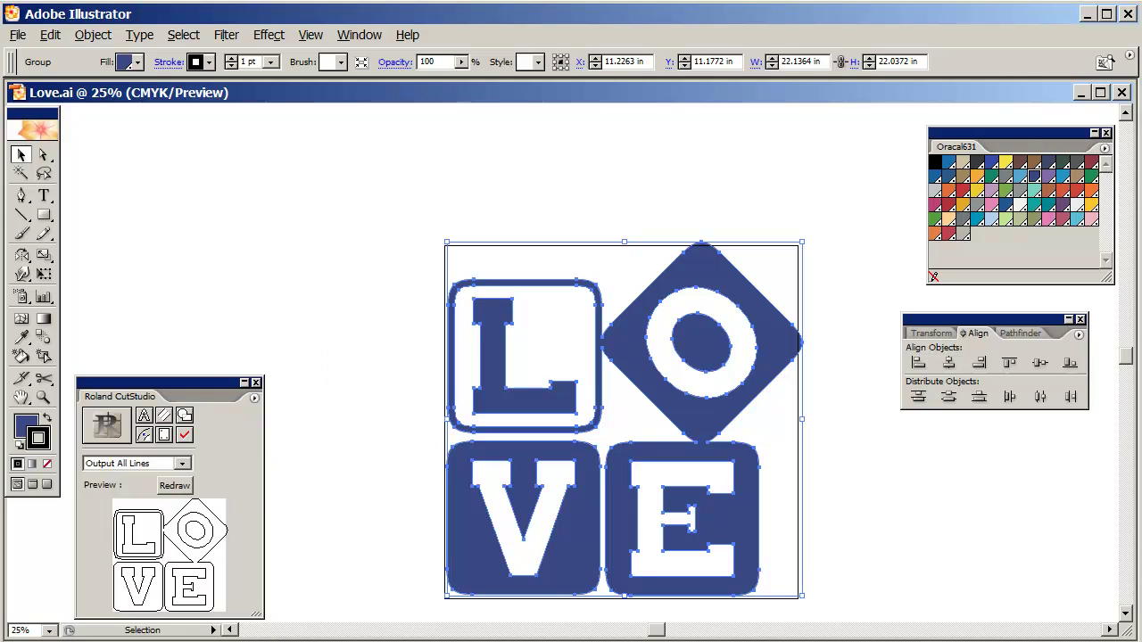
key("alt+Tab")
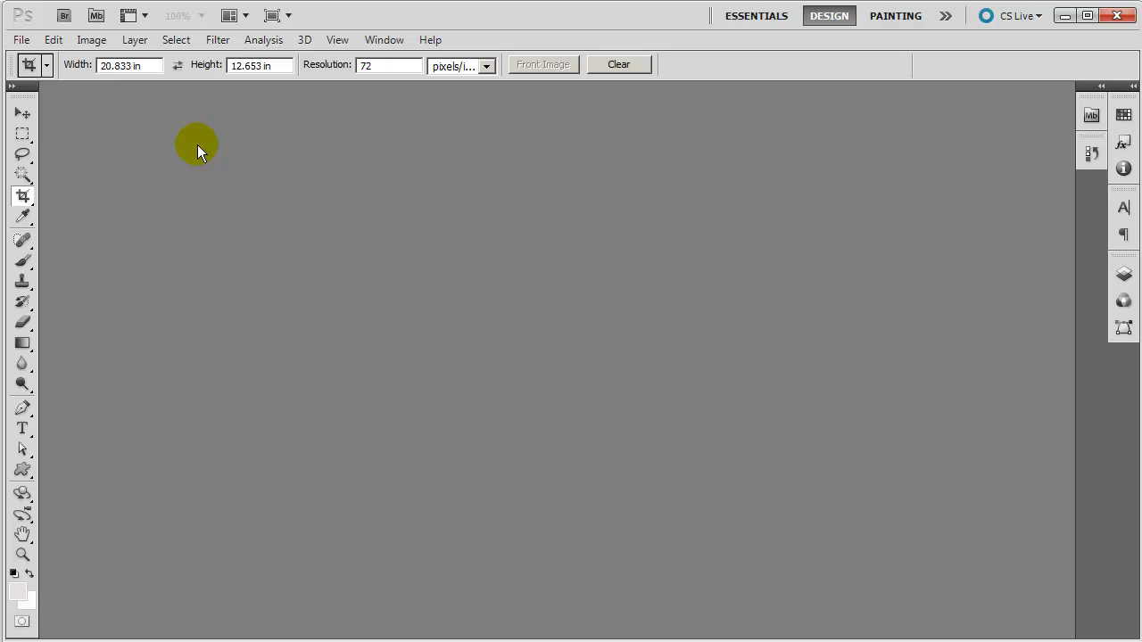
Open 'yellow sitting area.jpg' from Desktop > ETSY > Stock Photos
left_click(20, 40)
left_click(36, 76)
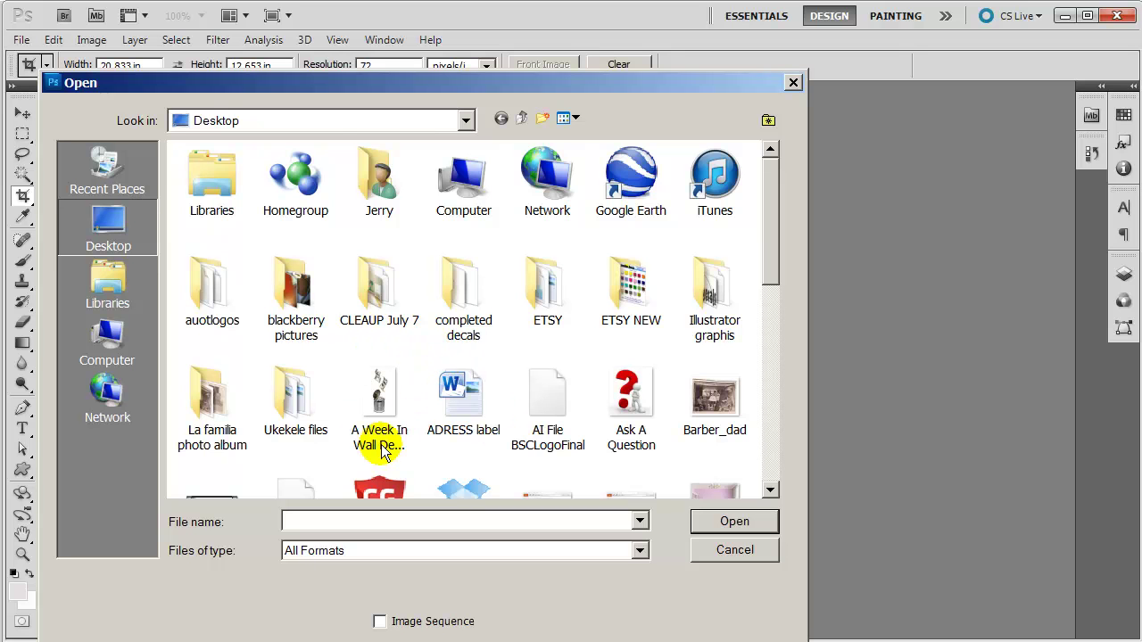
double_click(537, 293)
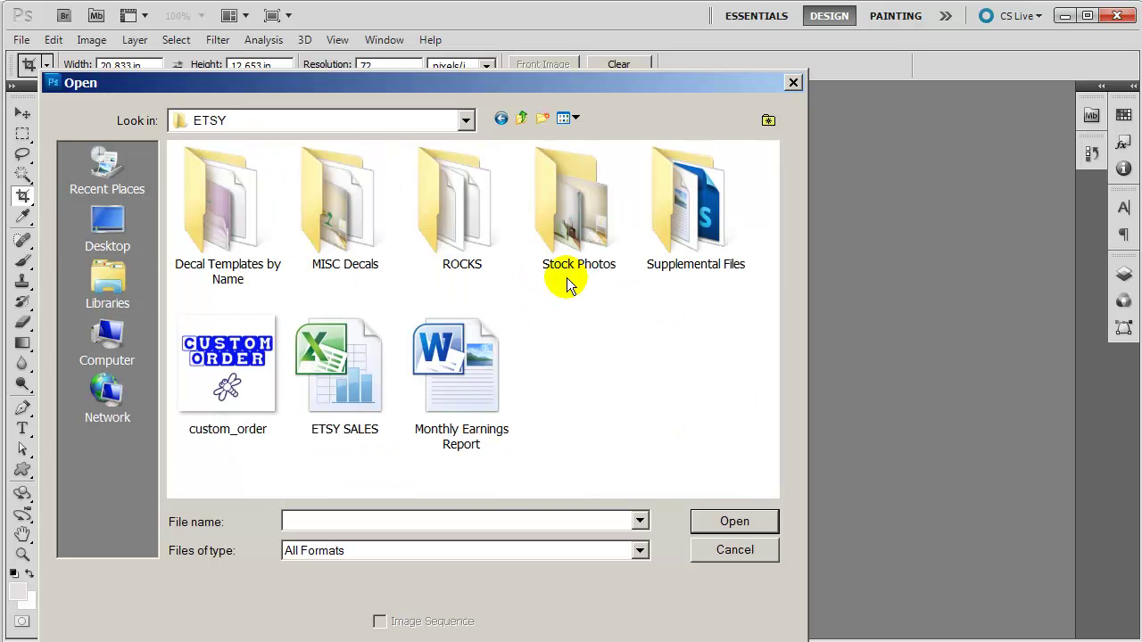
left_click(585, 237)
double_click(585, 237)
scroll(770, 349, "down", 5)
left_click(590, 449)
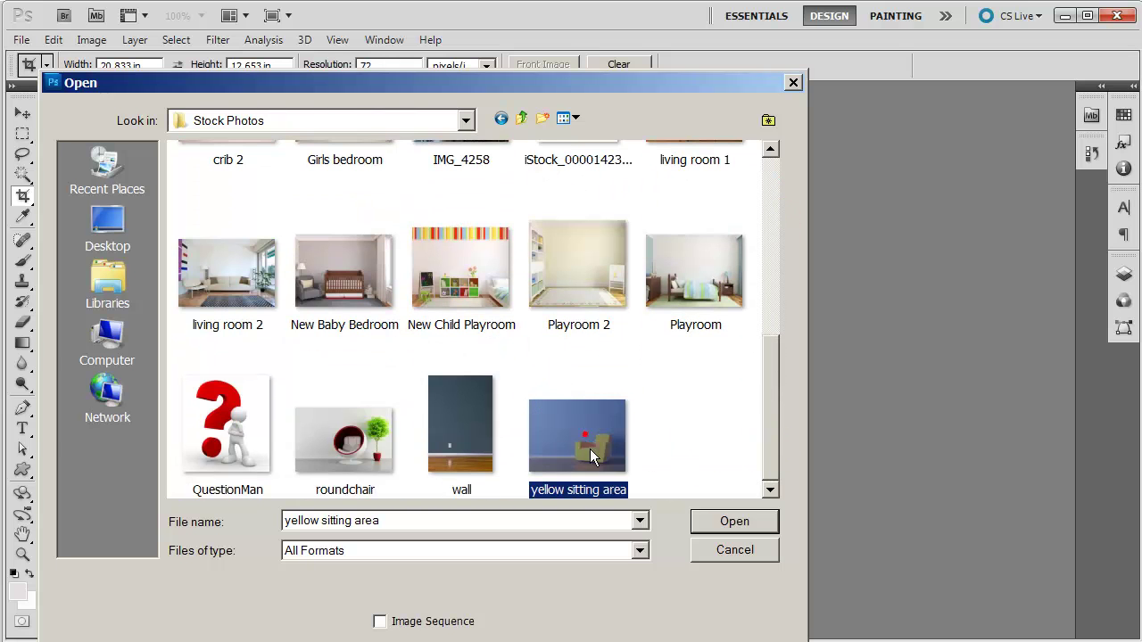
left_click(735, 522)
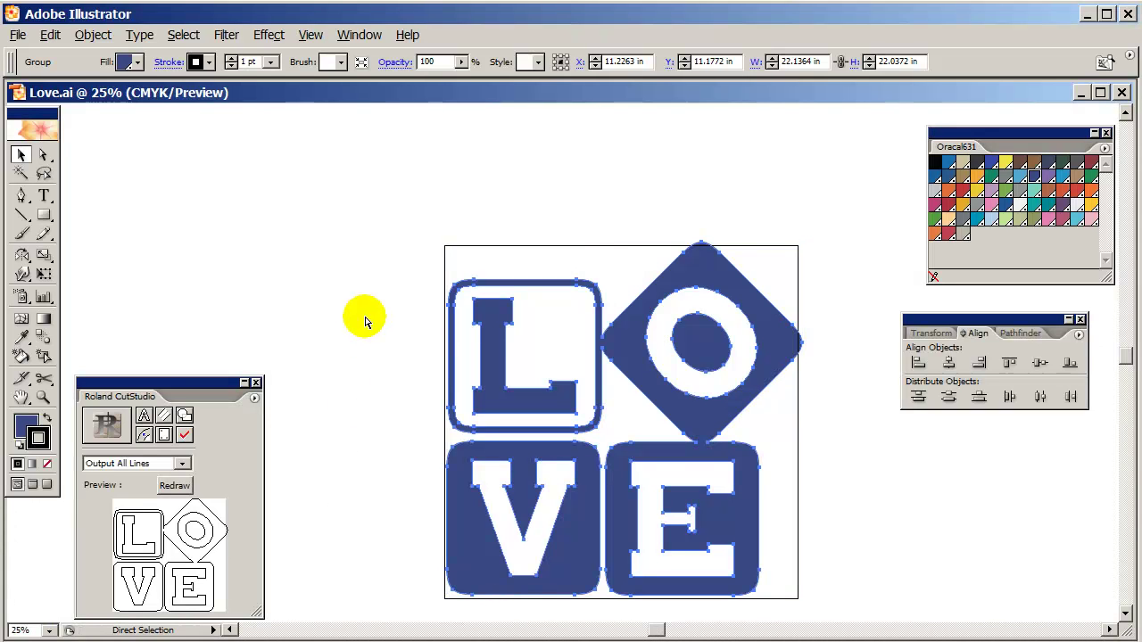
Paste the LOVE artwork as a smart object and shrink it to about 19%
key("v")
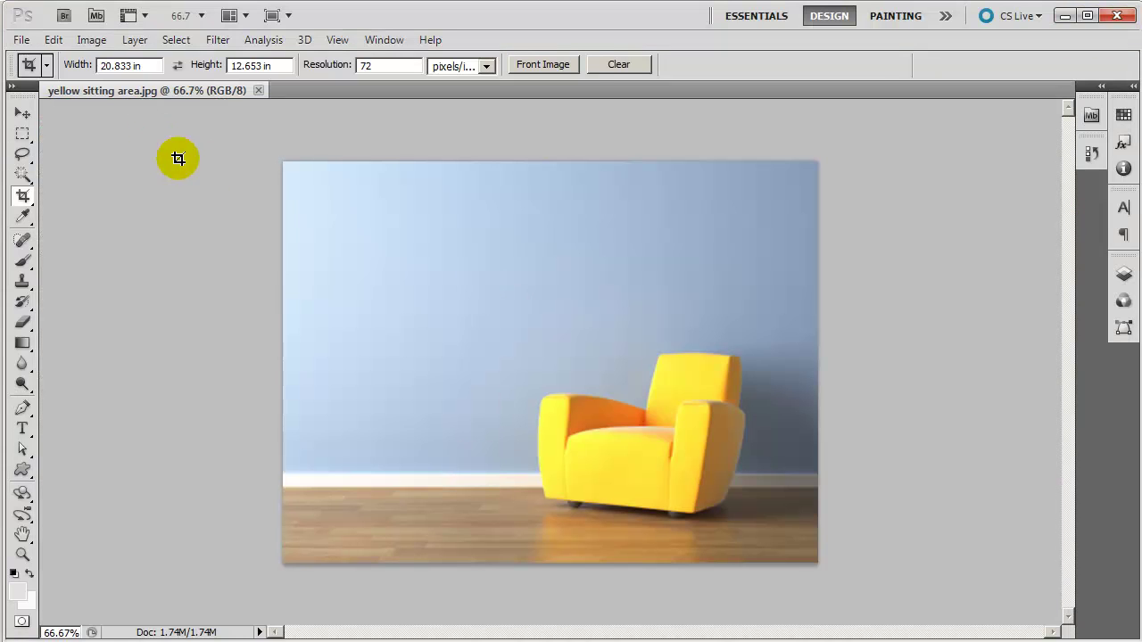
key("ctrl+v")
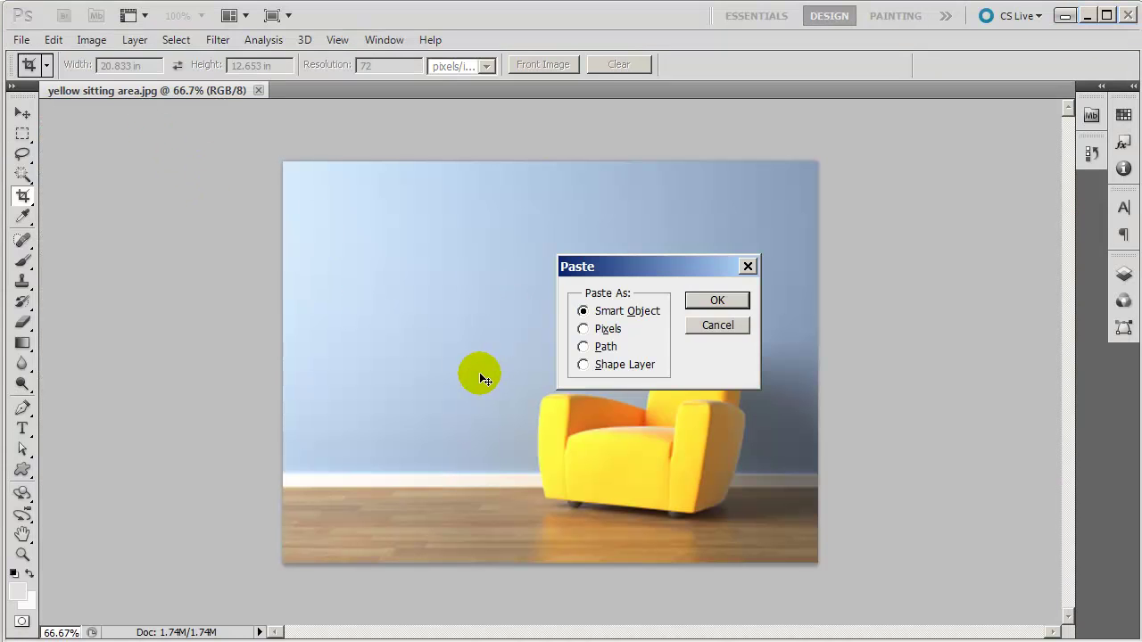
left_click(714, 301)
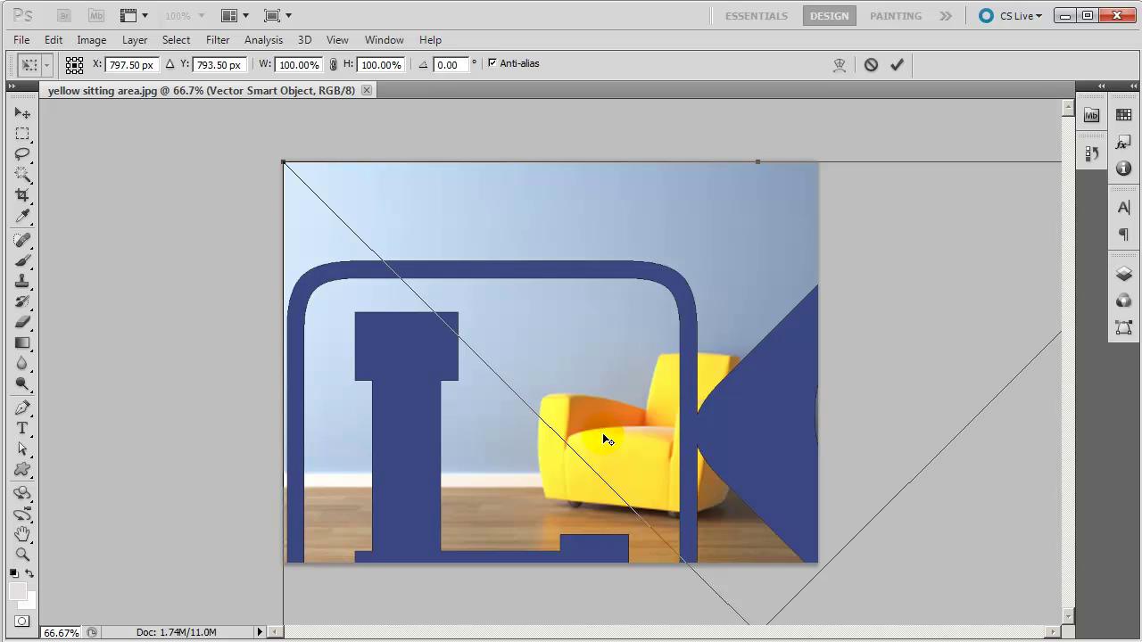
scroll(603, 439, "down", 5)
scroll(603, 439, "down", 1)
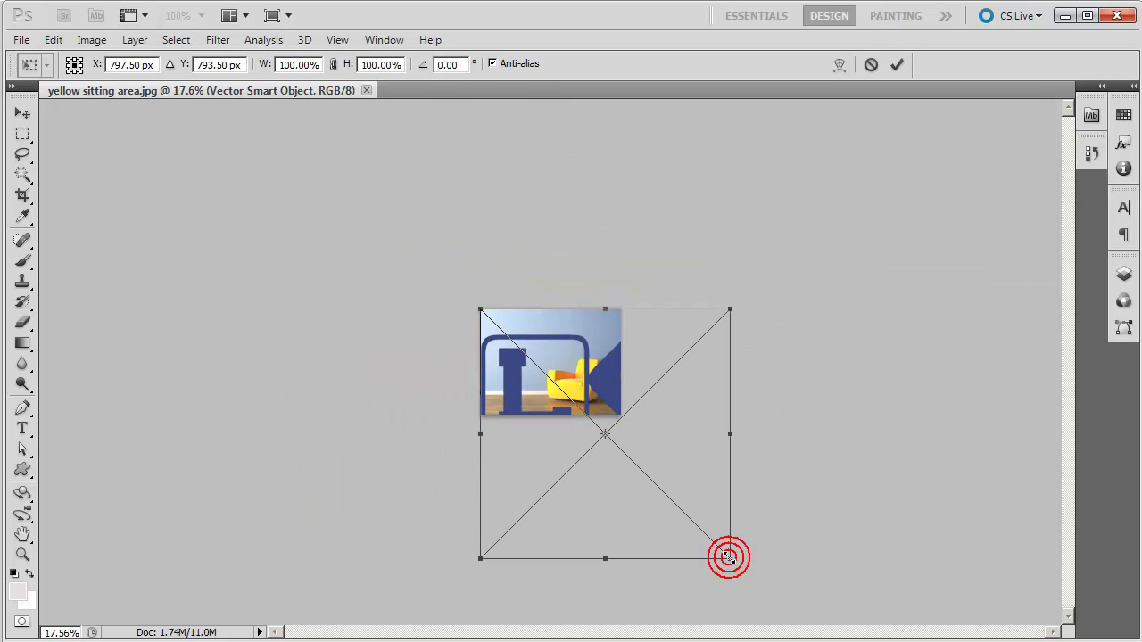
left_click_drag(728, 557, 524, 333)
Scale LOVE down to 12.23% and place it on the wall above the armchair
key("ctrl+plus")
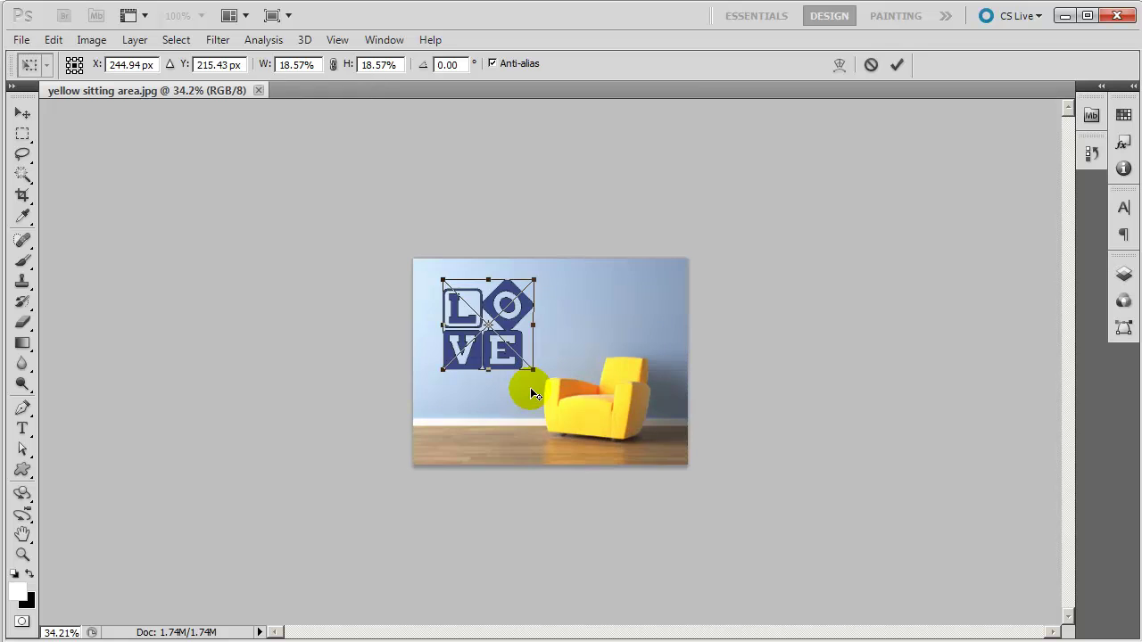
key("ctrl+plus")
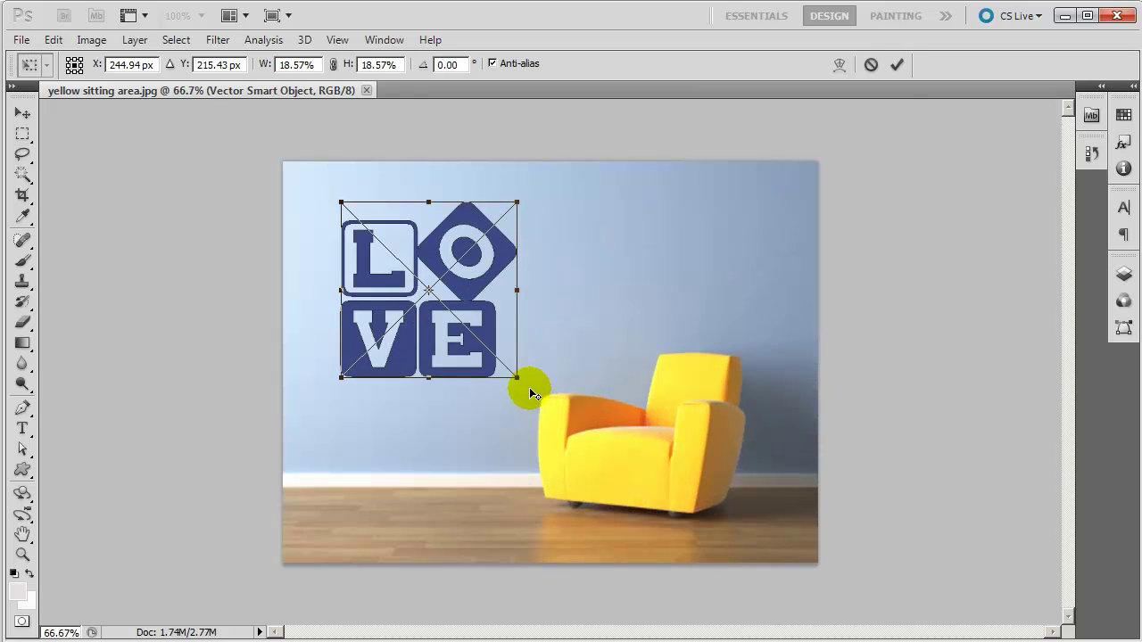
key("ctrl+plus")
key("ctrl+plus")
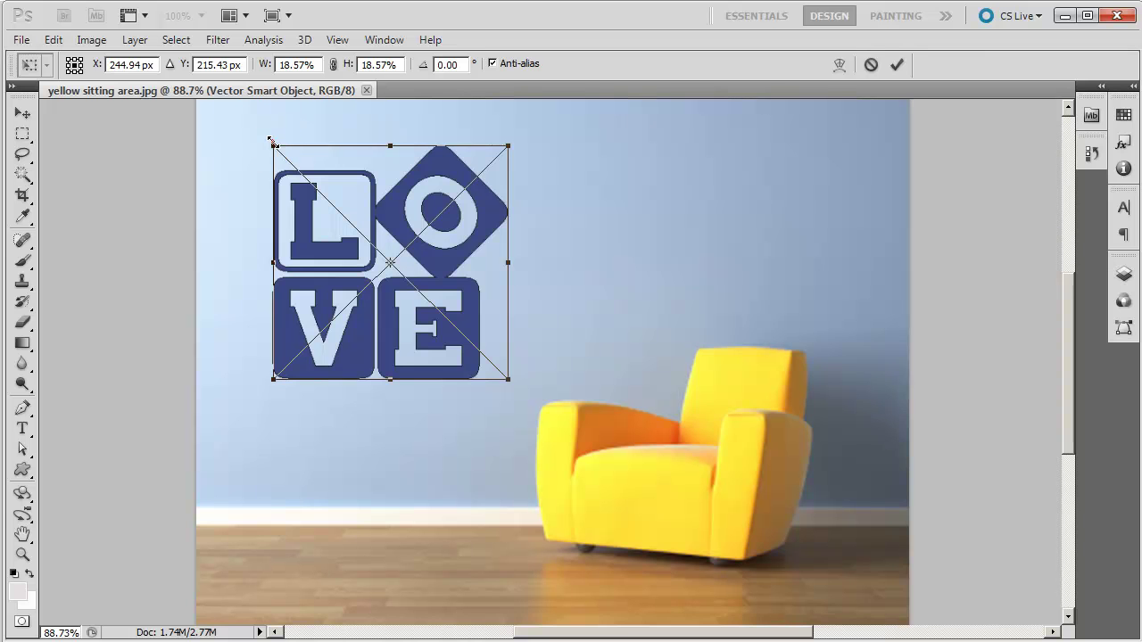
left_click_drag(274, 143, 369, 199)
left_click_drag(451, 284, 524, 282)
key("Return")
key("c")
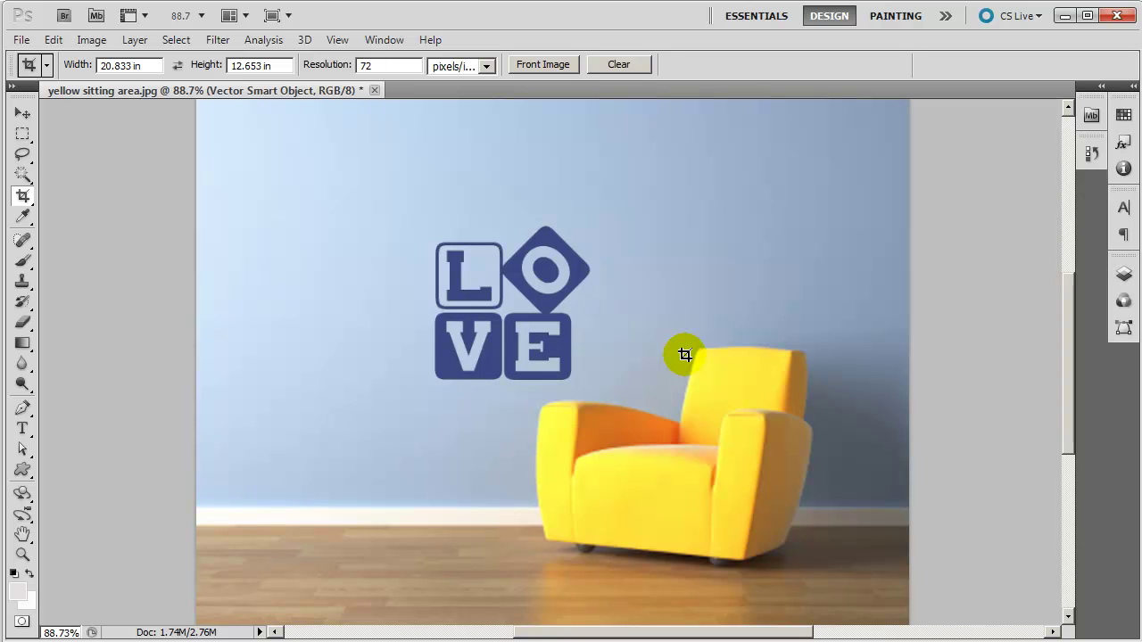
Check the composite's image size and close it without changes
left_click(82, 41)
left_click(125, 181)
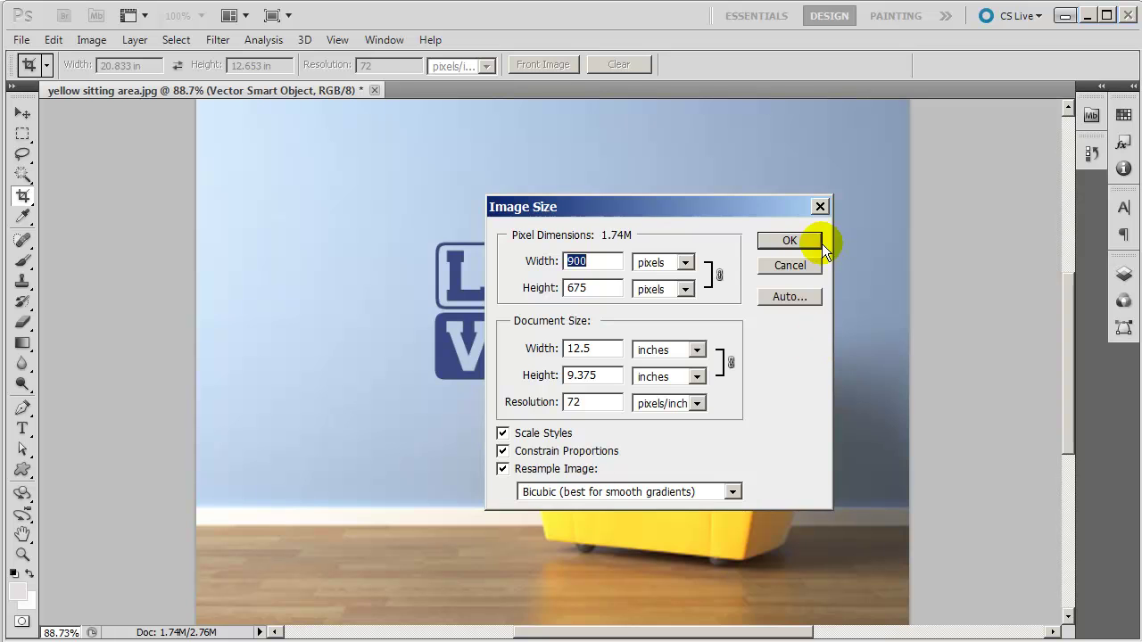
left_click(795, 264)
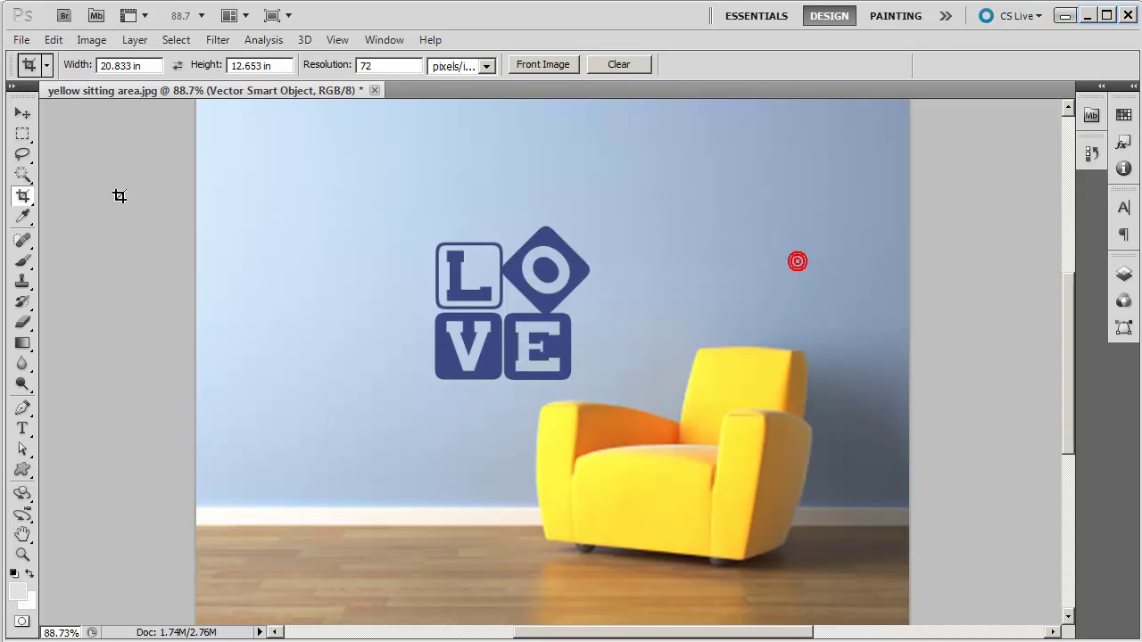
Save the composite to the Desktop as the JPEG 'Love sample photo.jpg'
left_click(23, 41)
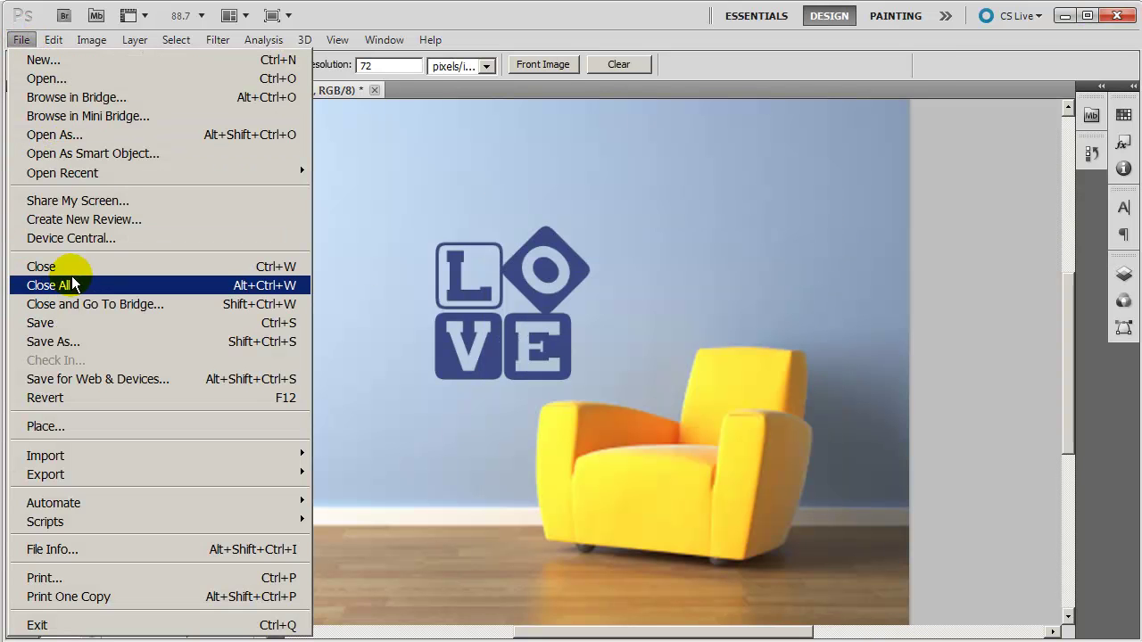
left_click(80, 342)
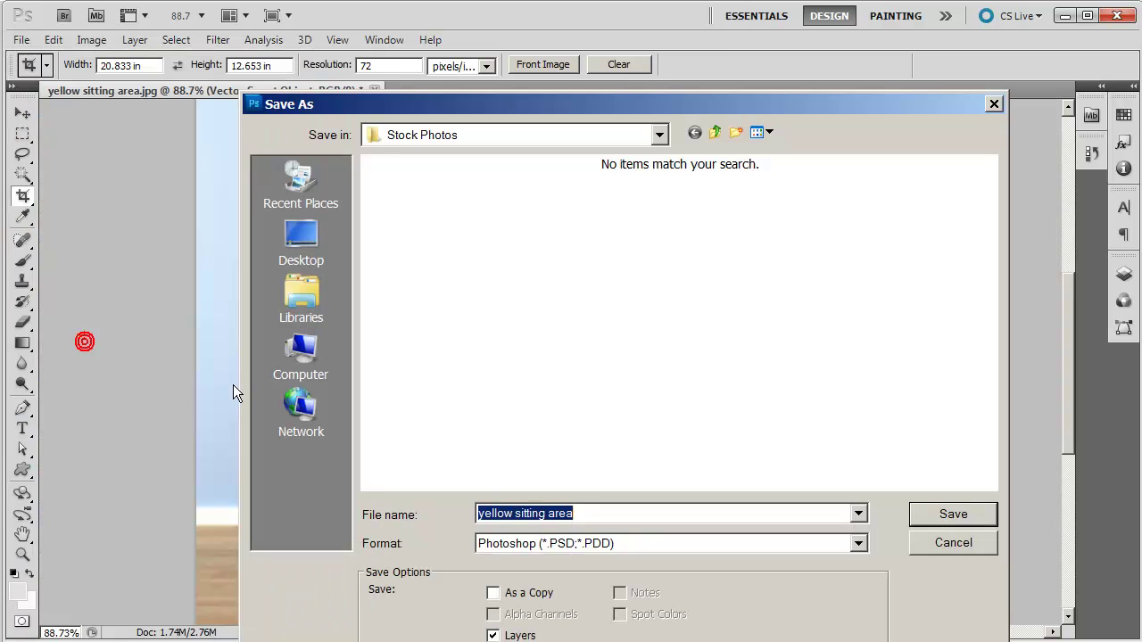
left_click(299, 258)
left_click(527, 513)
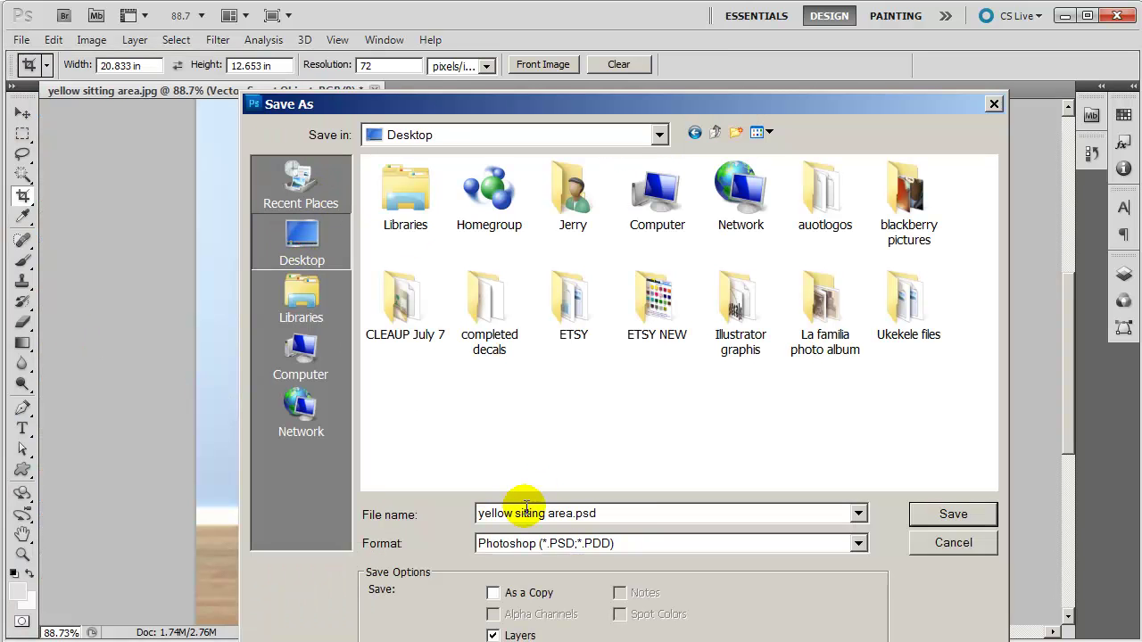
left_click_drag(612, 513, 479, 513)
type("Lo")
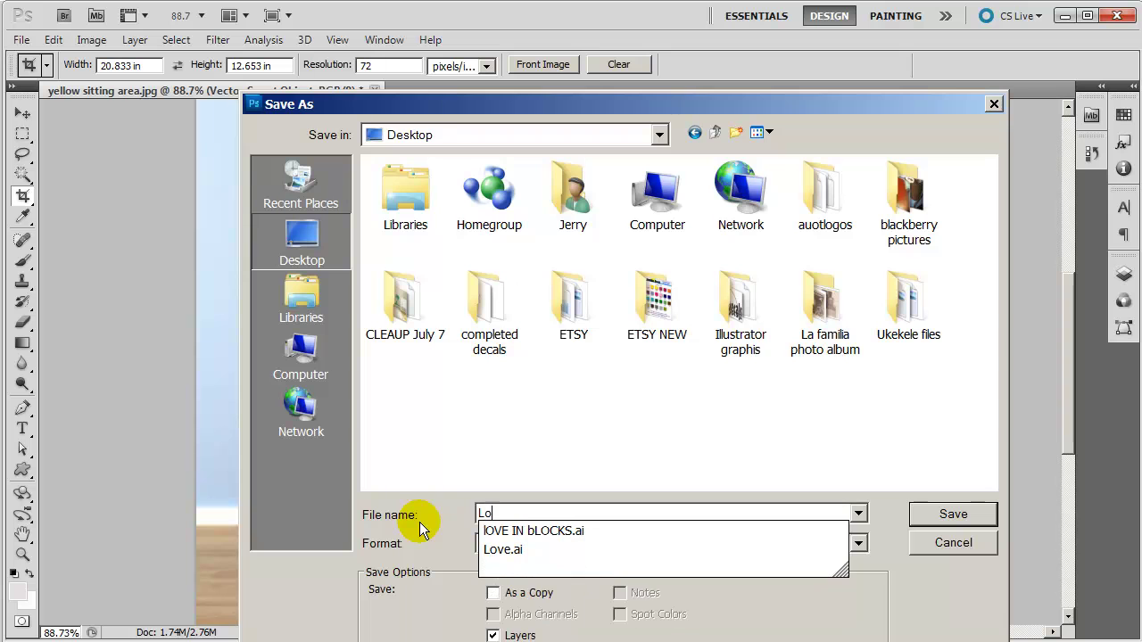
type("ve sample ")
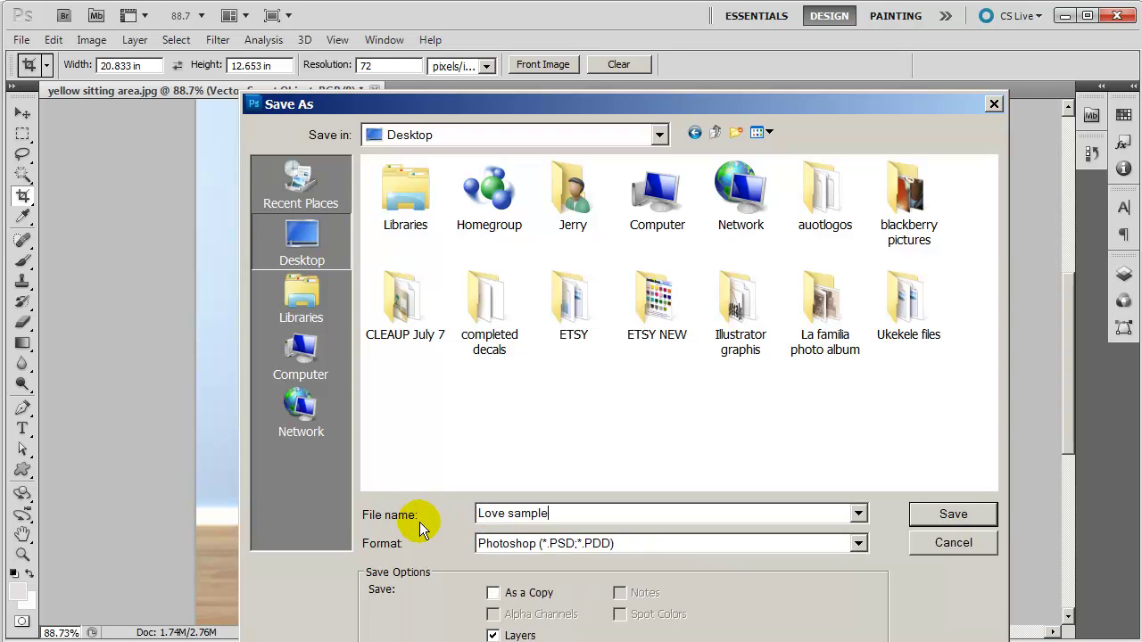
type("photo")
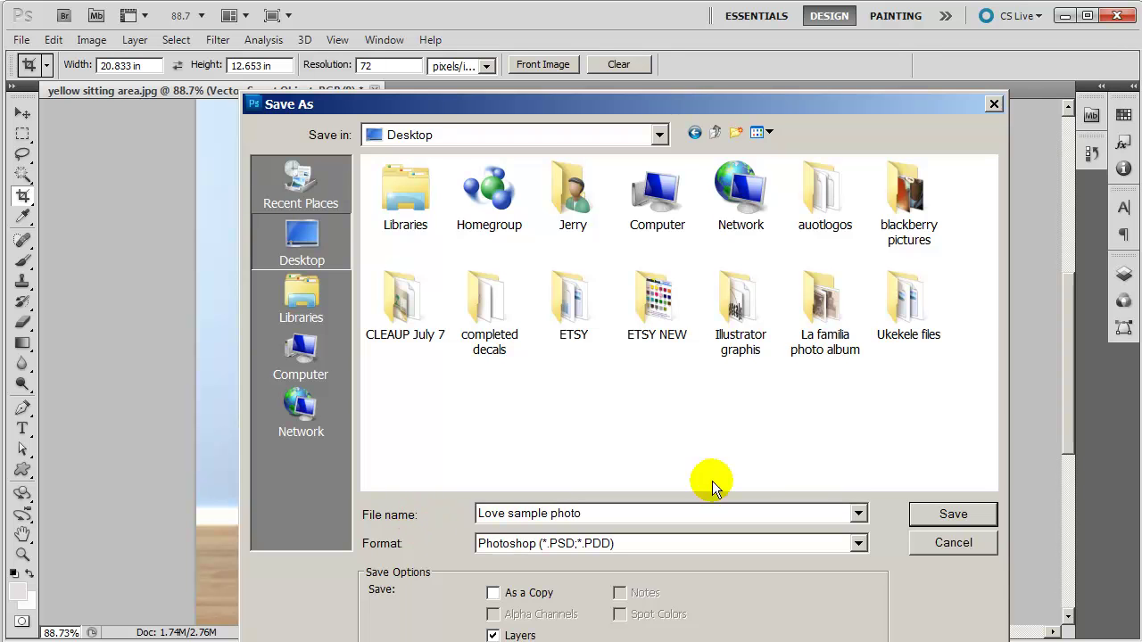
left_click(857, 544)
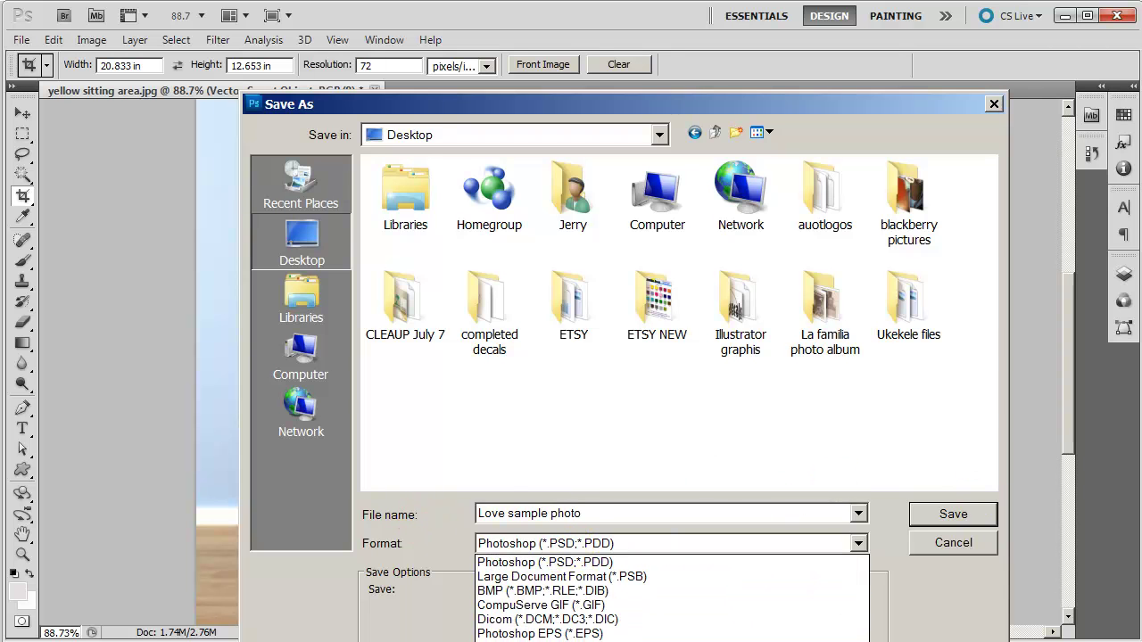
left_click(535, 607)
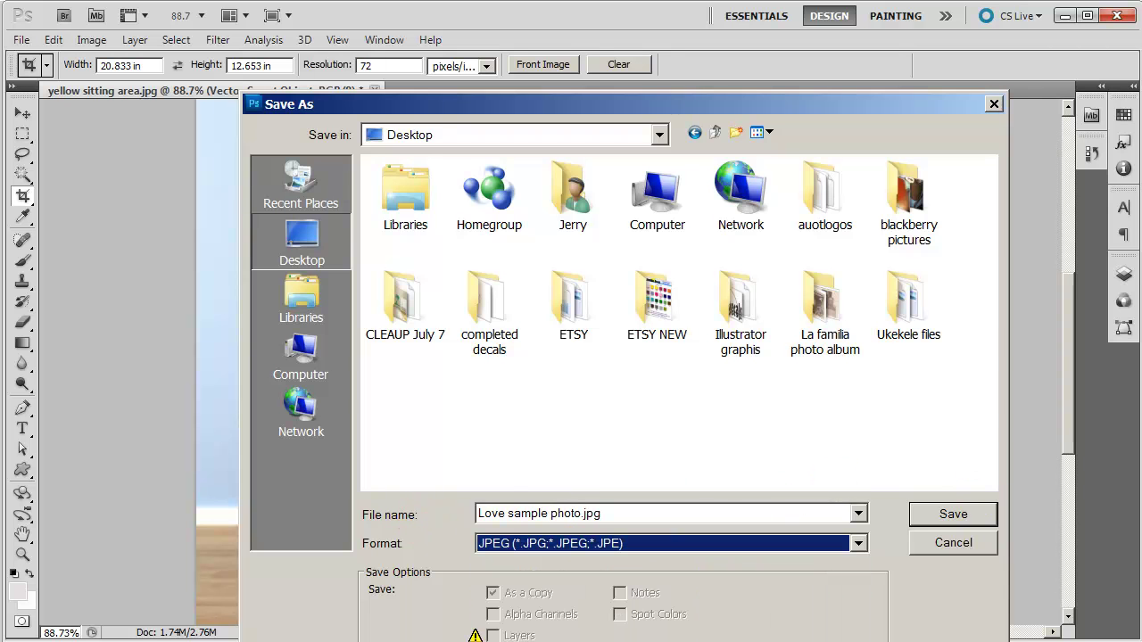
left_click(952, 513)
left_click(778, 252)
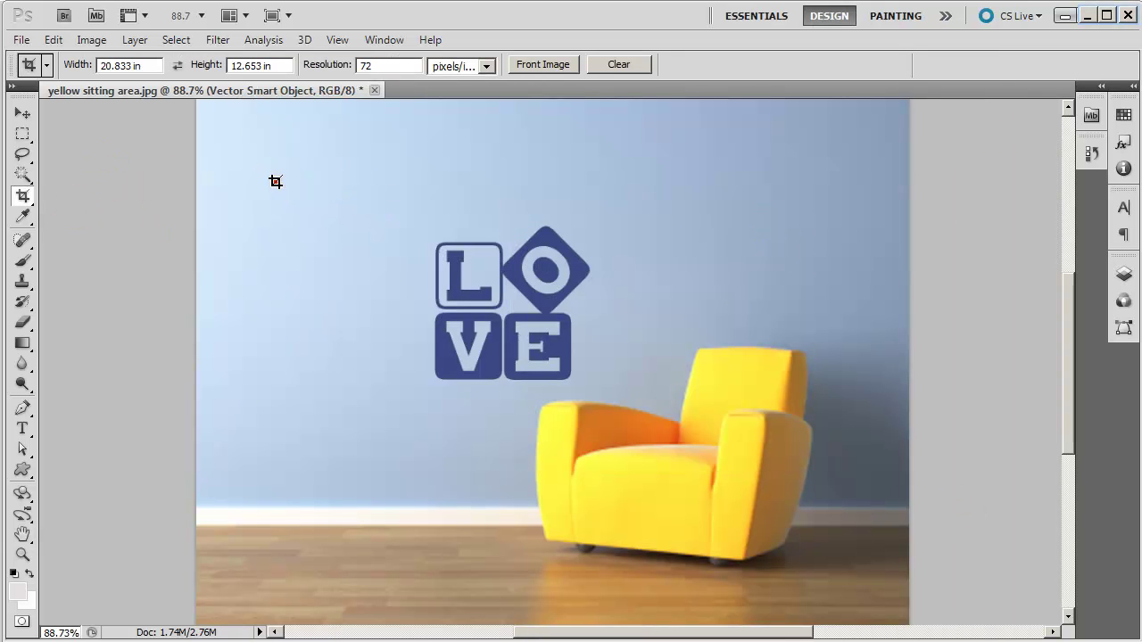
Crop the photo to the wall with the LOVE decal and chair top, 1500 × 911 pixels
left_click_drag(277, 182, 566, 523)
left_click_drag(650, 630, 560, 630)
left_click_drag(830, 555, 749, 503)
mouse_move(519, 432)
left_mouse_down()
mouse_move(535, 427)
mouse_move(516, 424)
left_mouse_up()
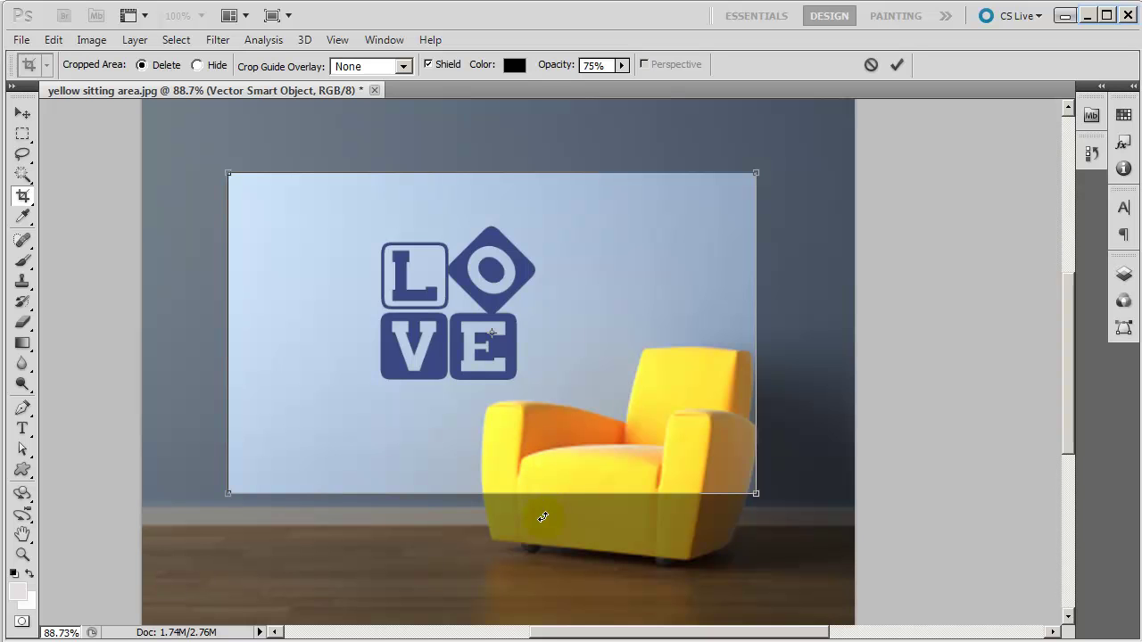
key("Return")
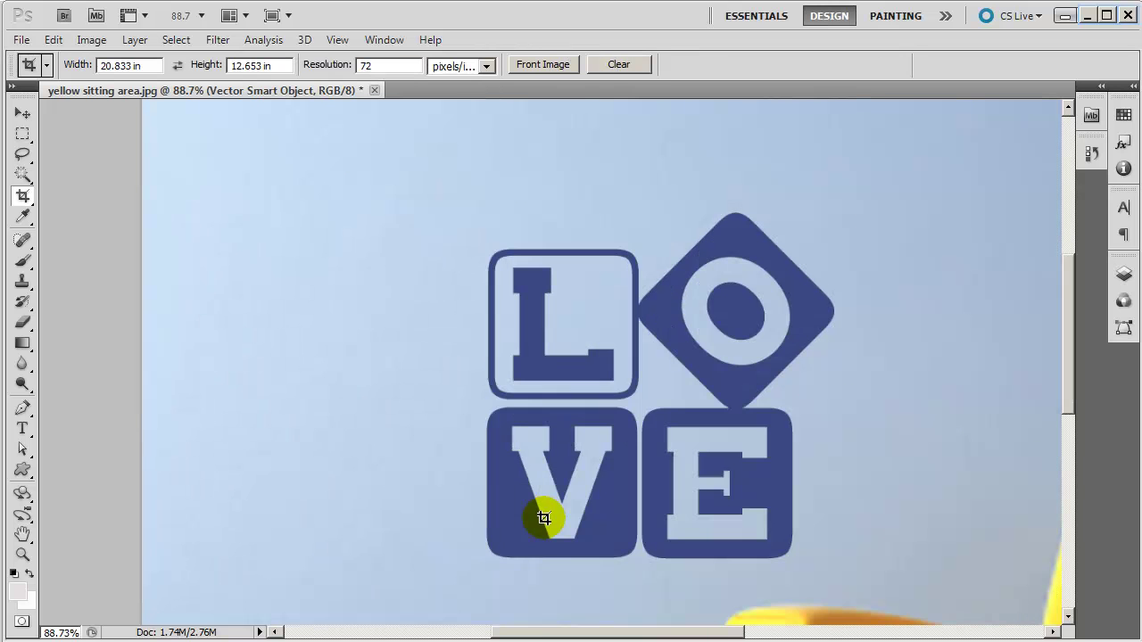
Fit the cropped image on screen and open the Image Size settings
key("ctrl+minus")
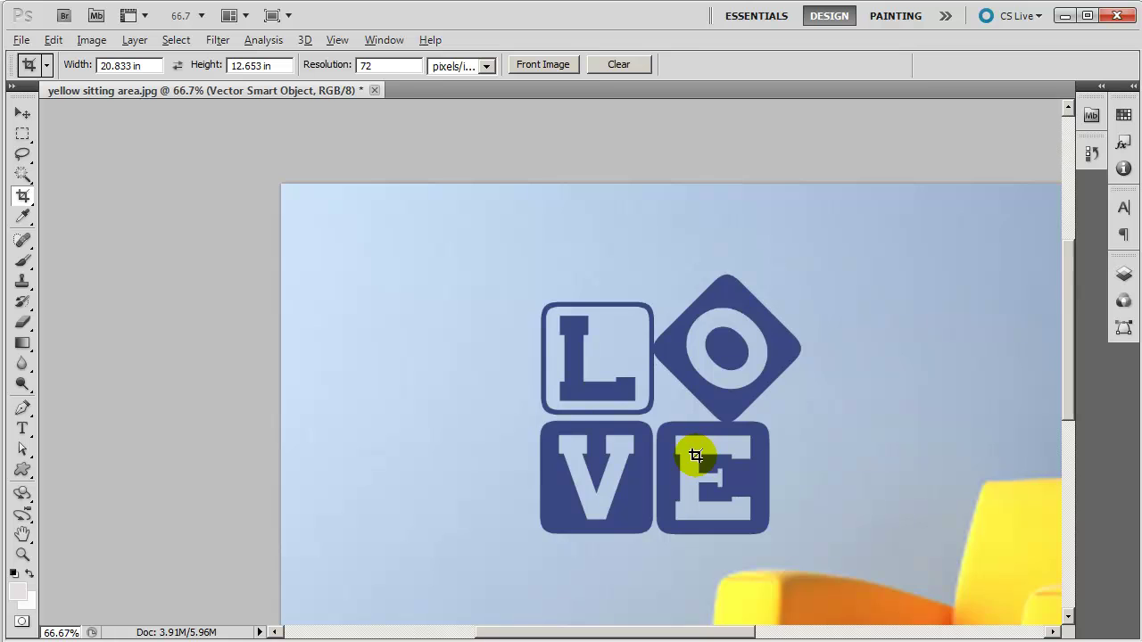
key("ctrl+0")
left_click(91, 40)
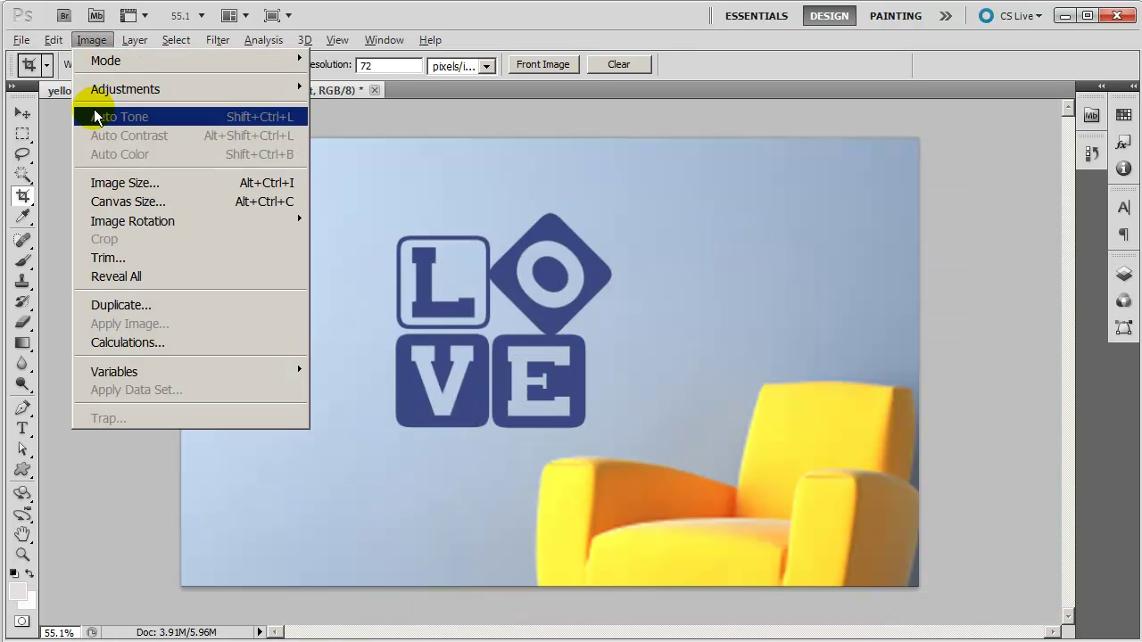
left_click(120, 183)
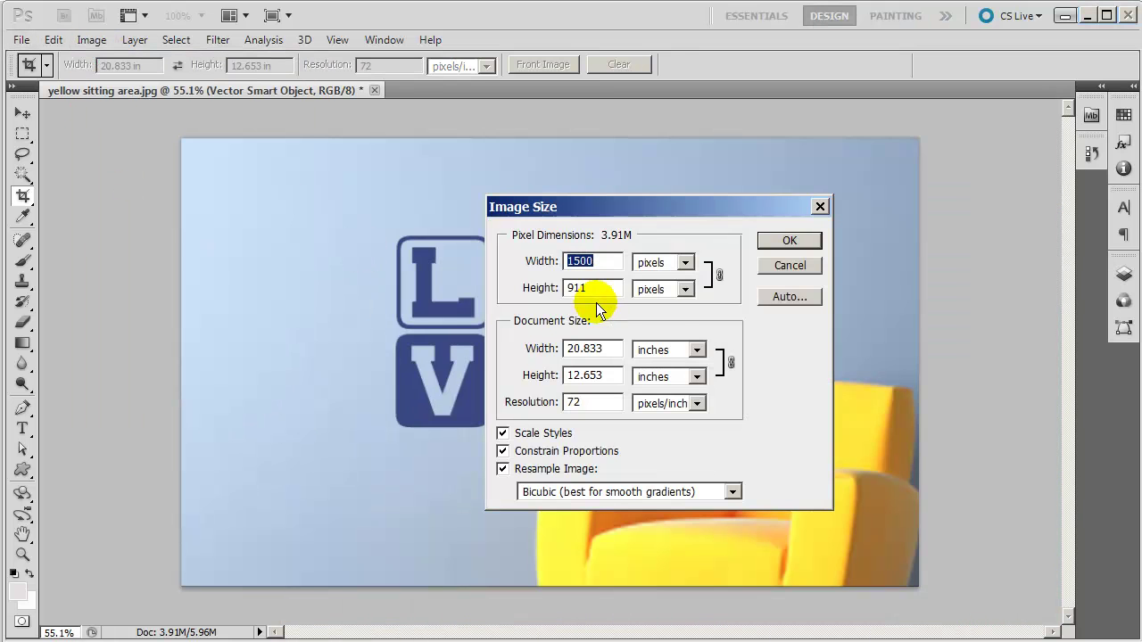
Start a Save As with JPEG format and the Desktop as the location
left_click(787, 241)
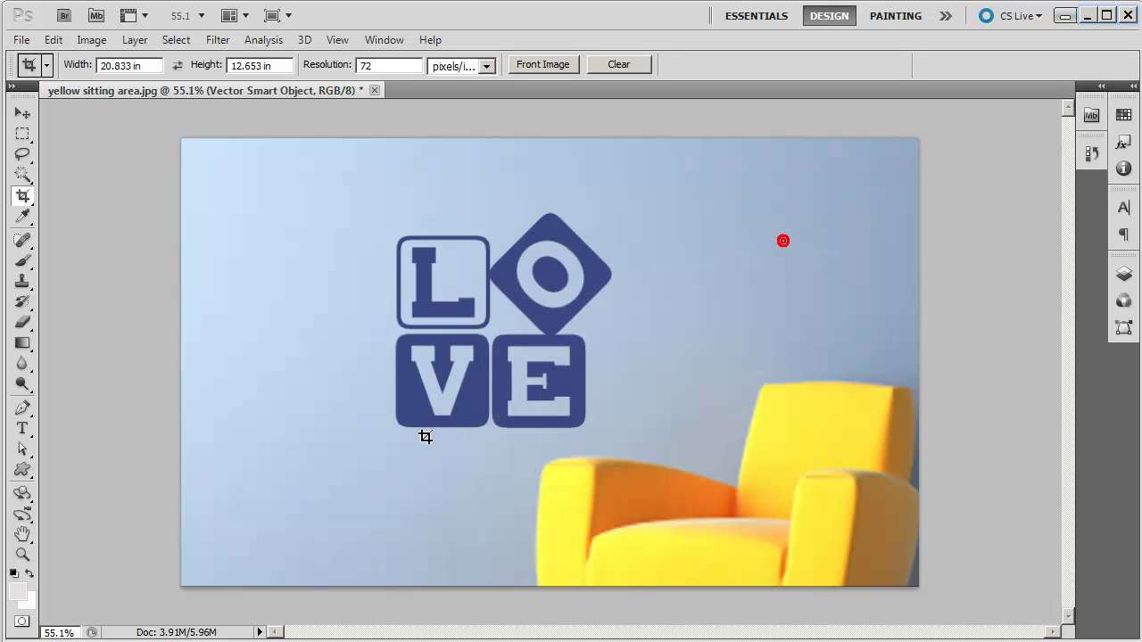
left_click(20, 39)
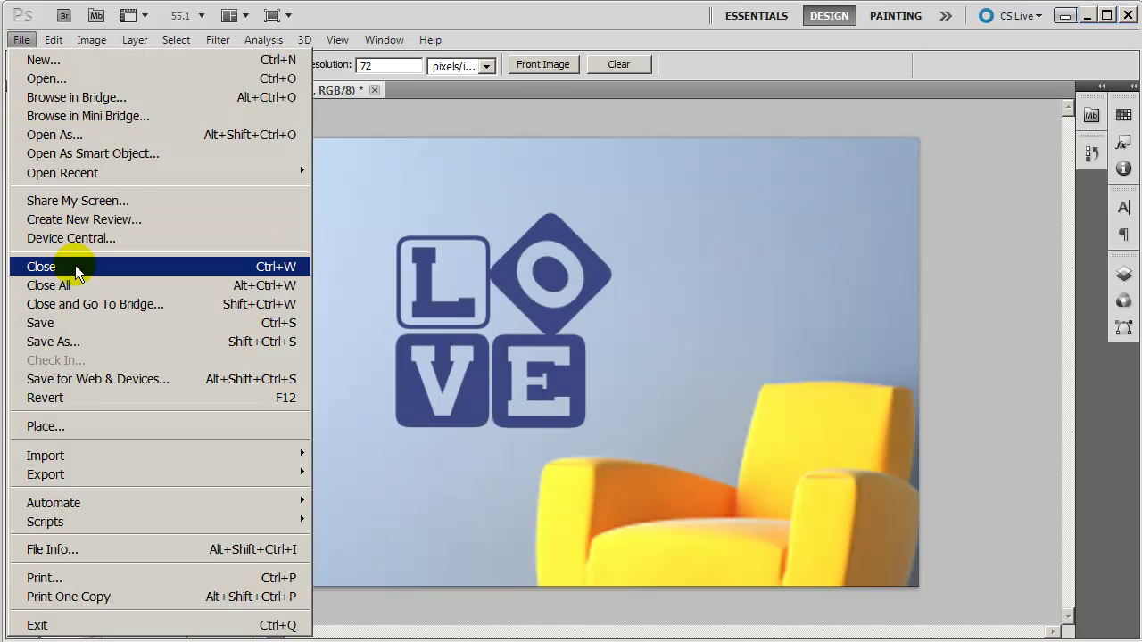
left_click(84, 348)
left_click(562, 543)
left_click(553, 641)
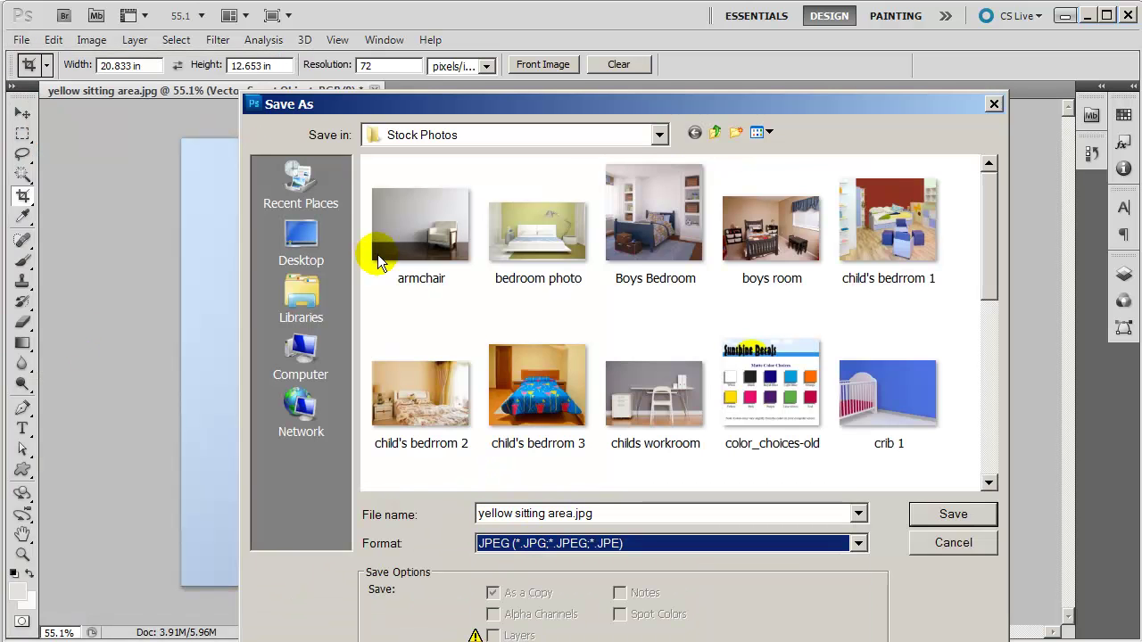
left_click(332, 248)
Name the file 'Love sample photo 2' and save it, confirming the JPEG quality settings
left_click(607, 513)
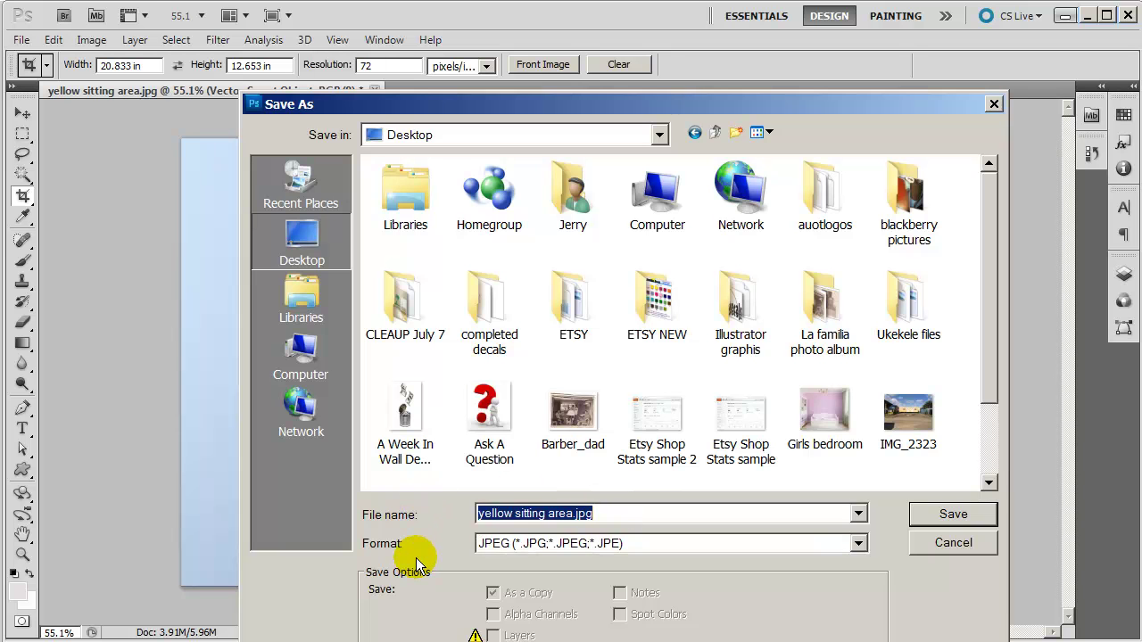
type("Love")
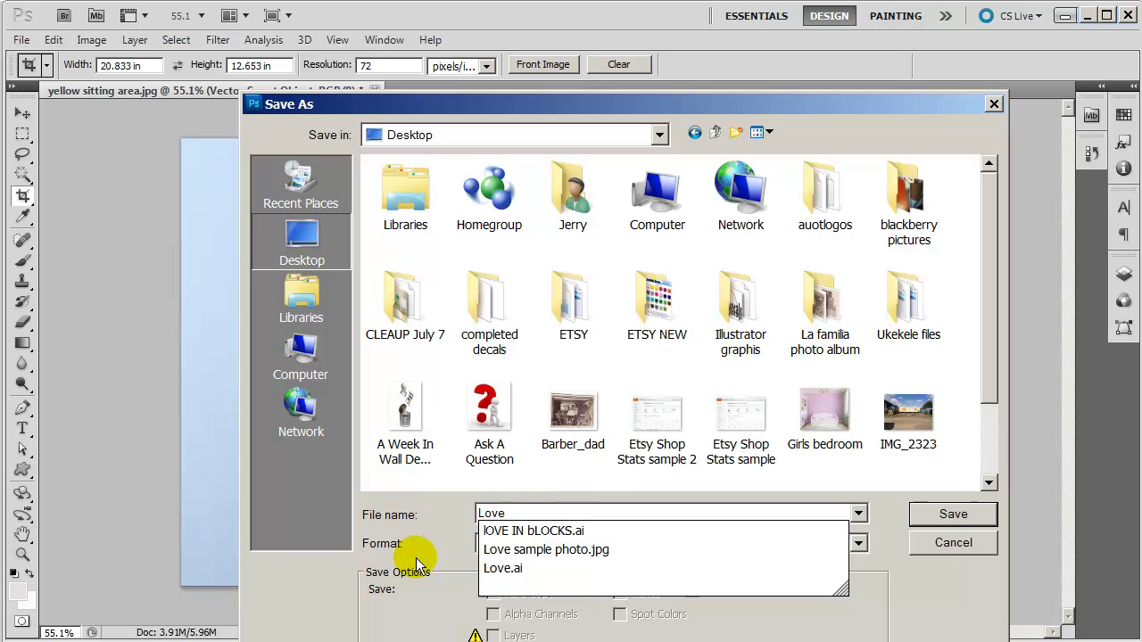
key("Down")
key("Down")
key("BackSpace")
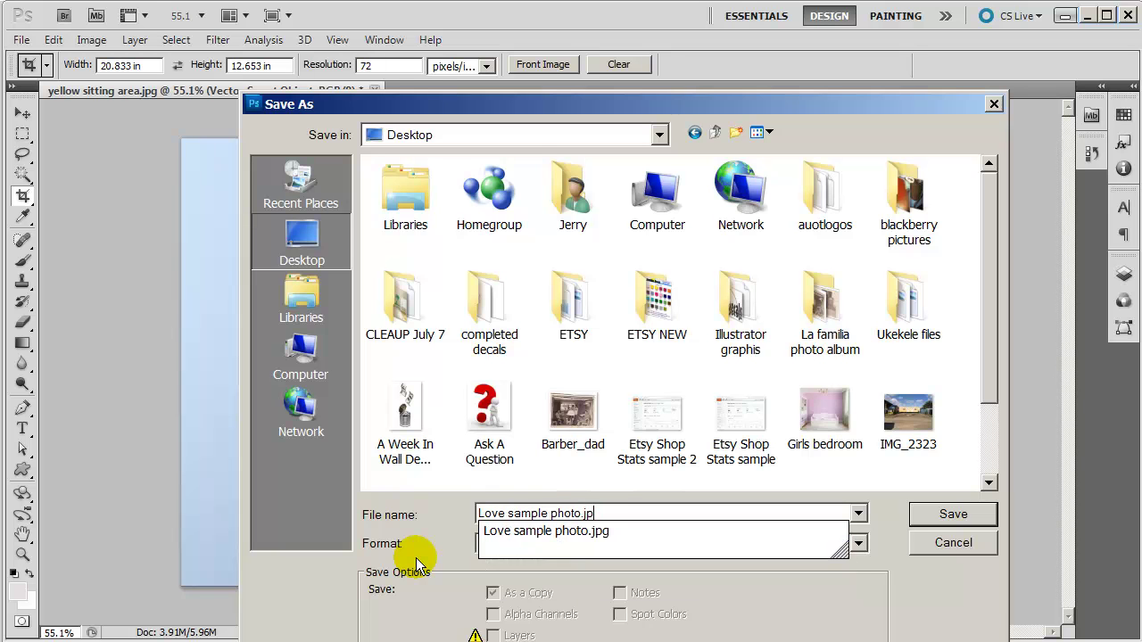
key("BackSpace")
key("BackSpace")
key("BackSpace")
type("2")
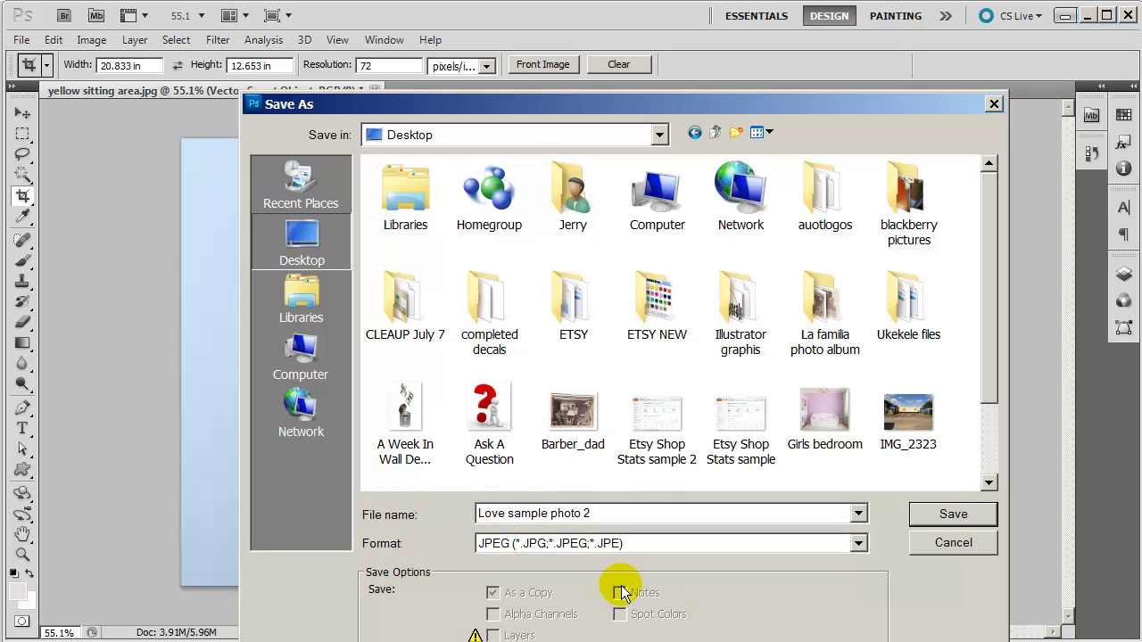
left_click(919, 514)
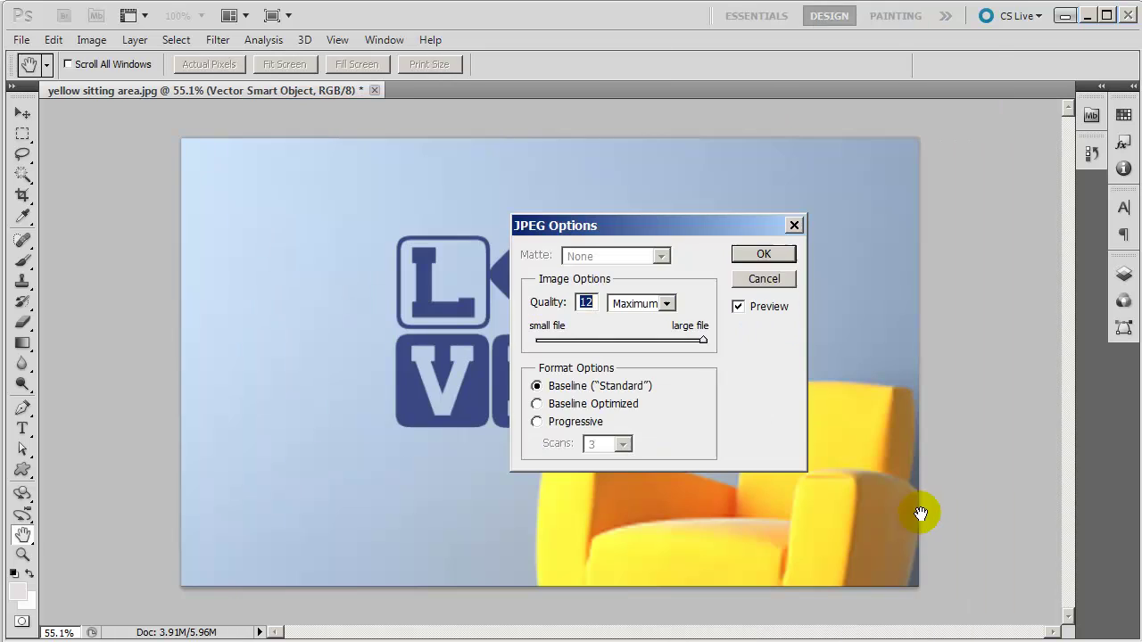
left_click(760, 255)
key("c")
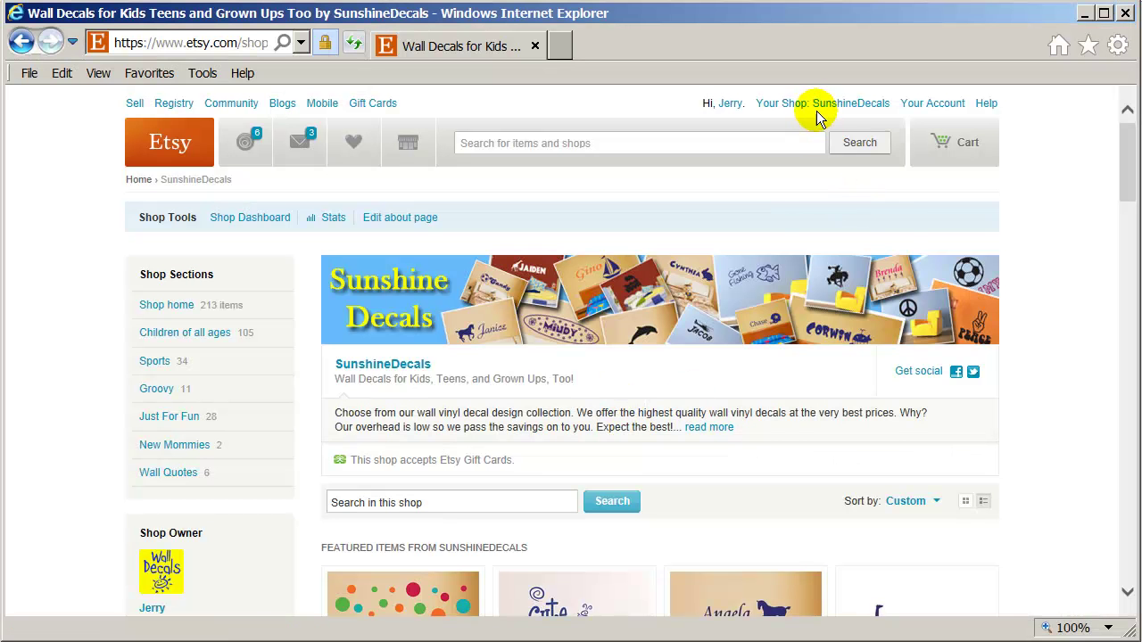
Open the shop's Soccer Player wall decal listing and select its item description text
mouse_move(817, 111)
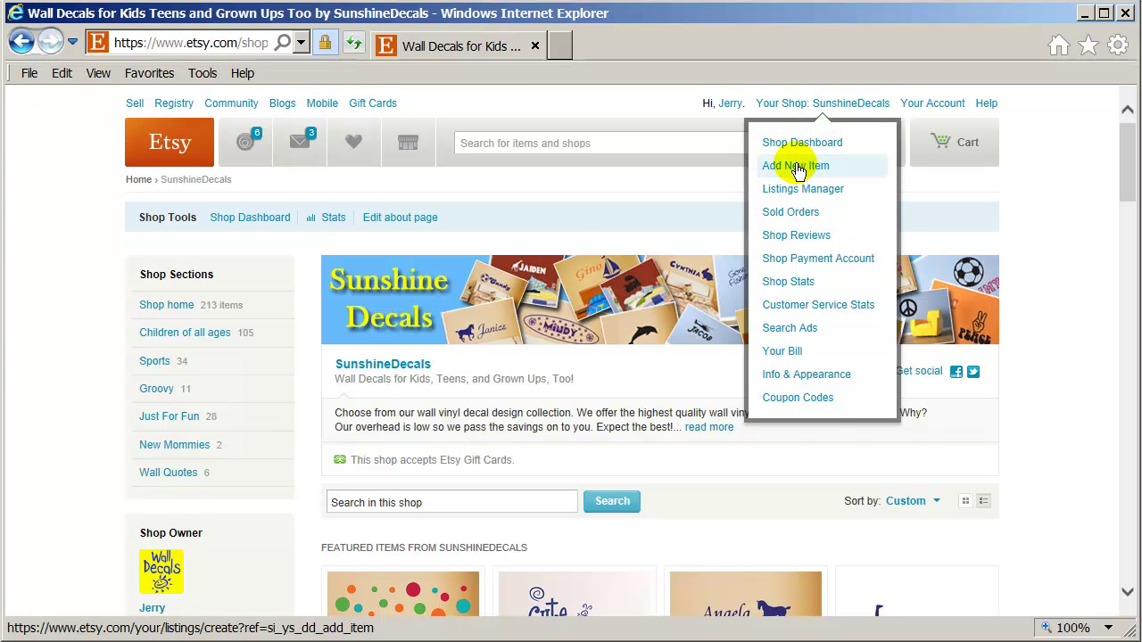
scroll(510, 459, "down", 6)
left_click(347, 351)
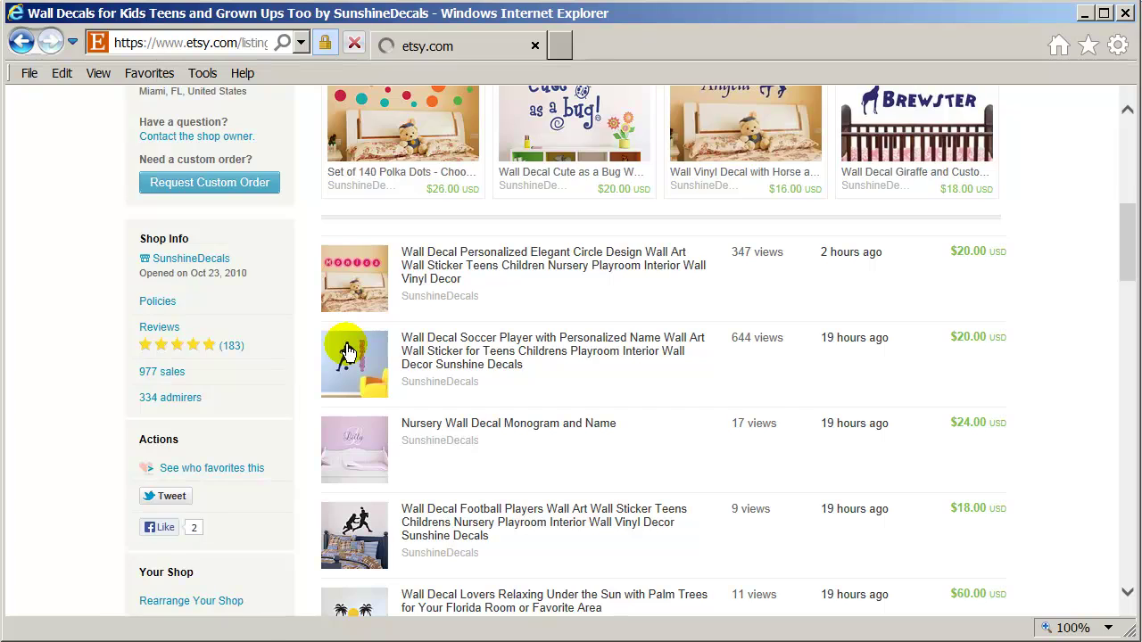
scroll(346, 351, "down", 5)
scroll(346, 353, "down", 4)
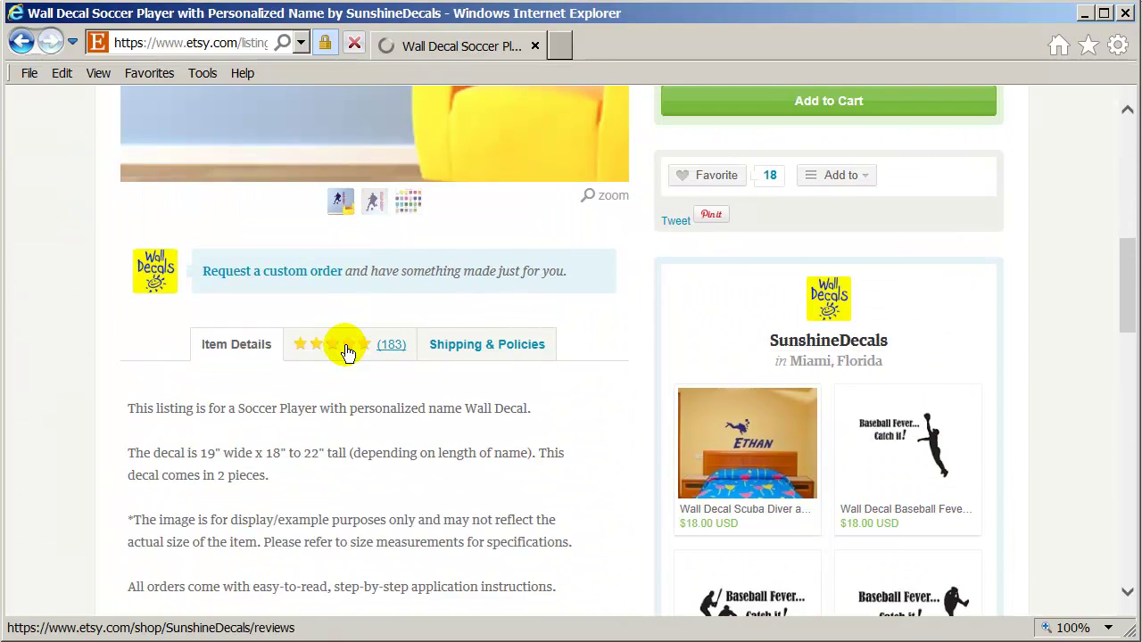
scroll(347, 353, "down", 1)
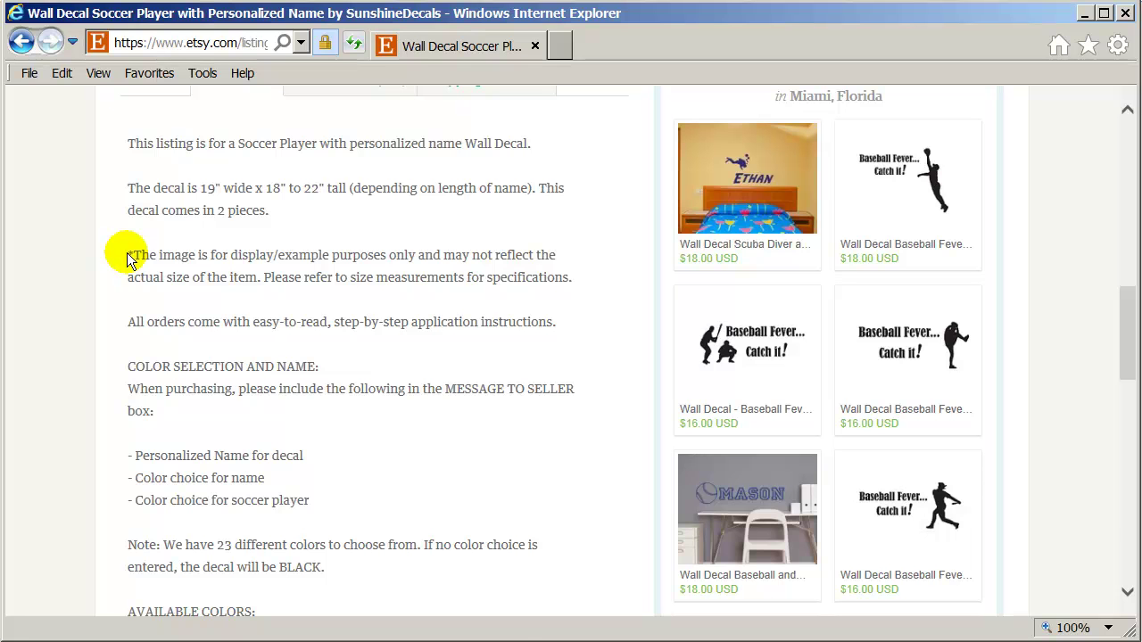
left_click_drag(127, 257, 374, 431)
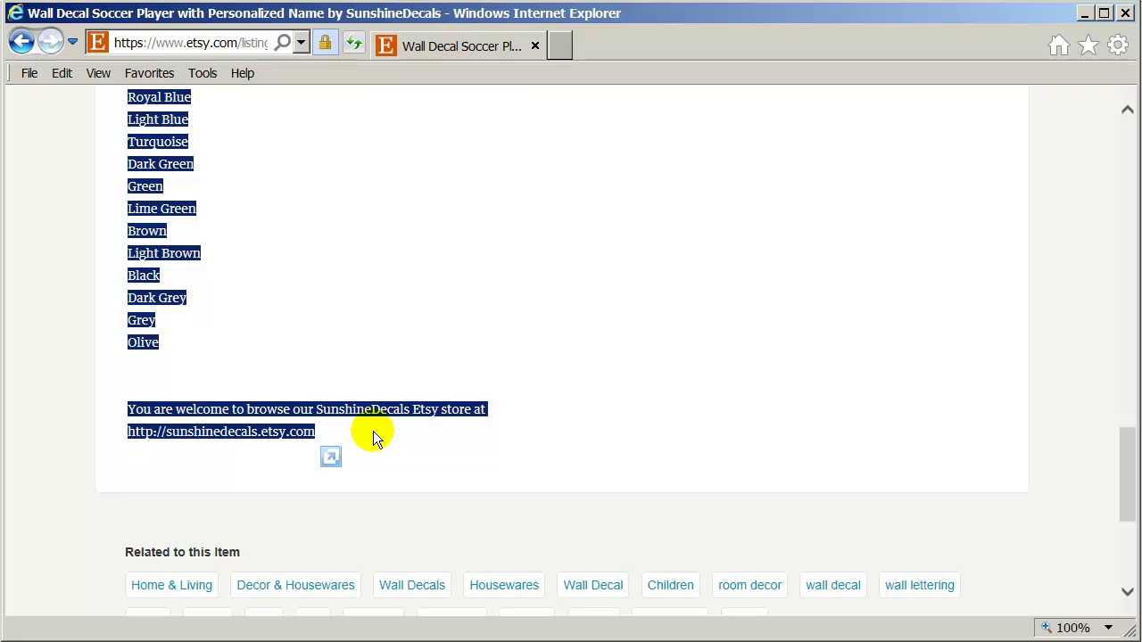
scroll(374, 431, "up", 15)
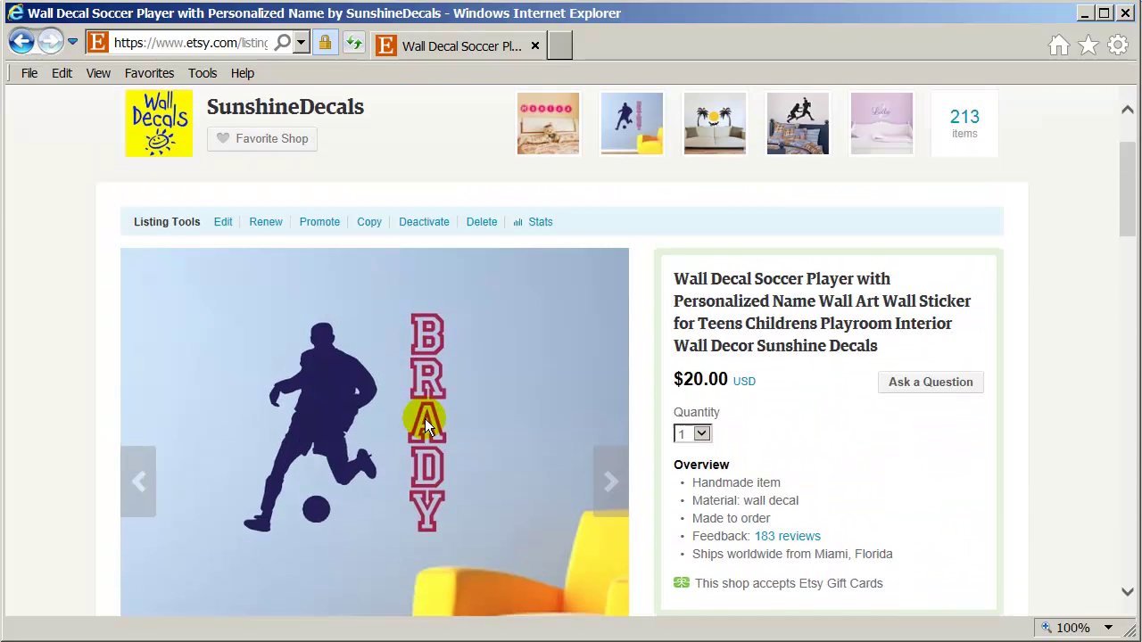
scroll(424, 426, "up", 2)
Start a new listing made by 'I did', as 'A finished product', 'Made to order'
mouse_move(790, 103)
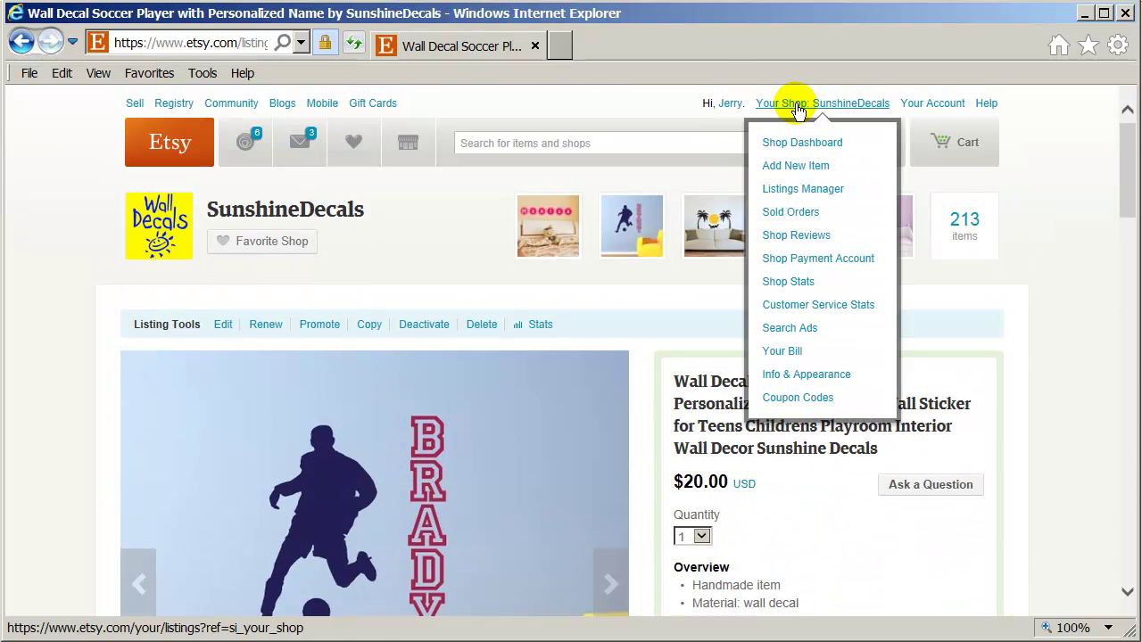
left_click(790, 168)
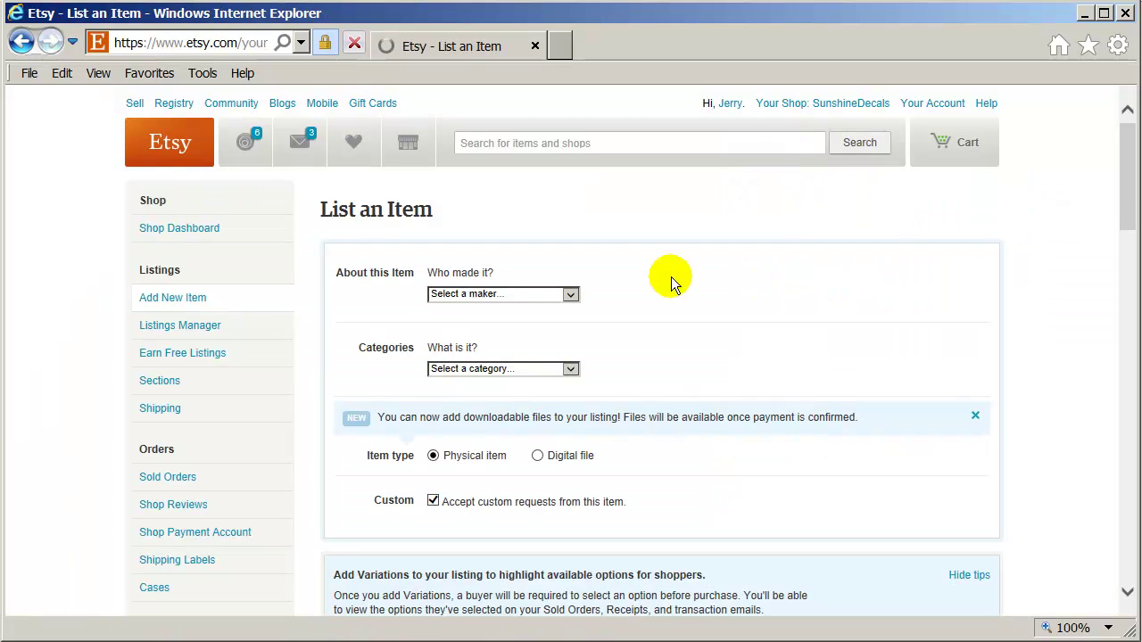
left_click(506, 299)
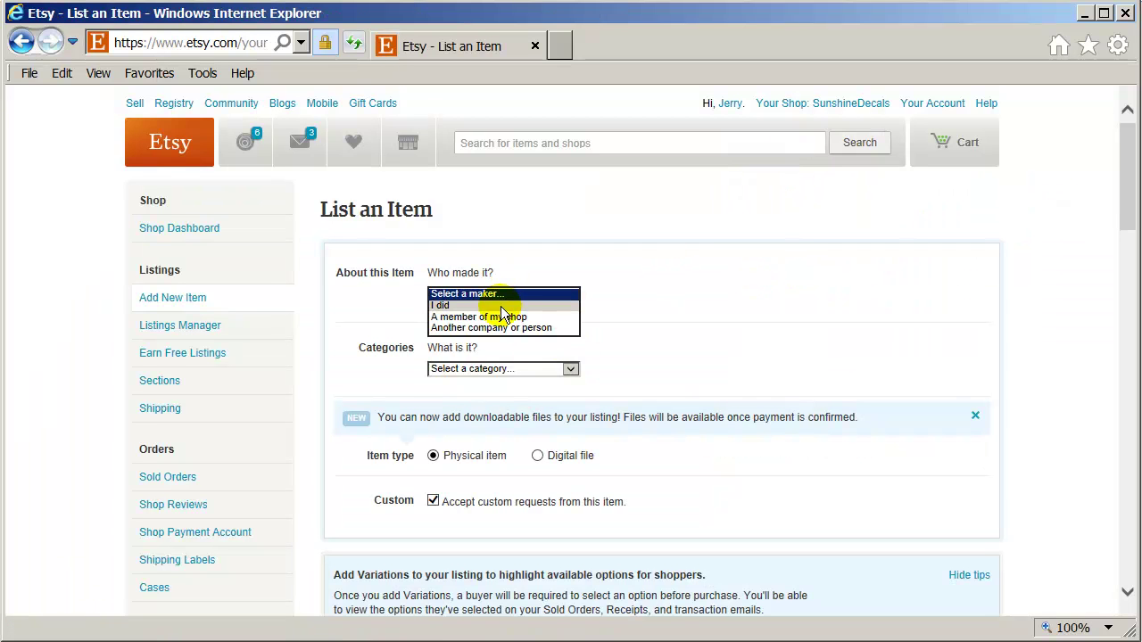
left_click(502, 305)
left_click(650, 296)
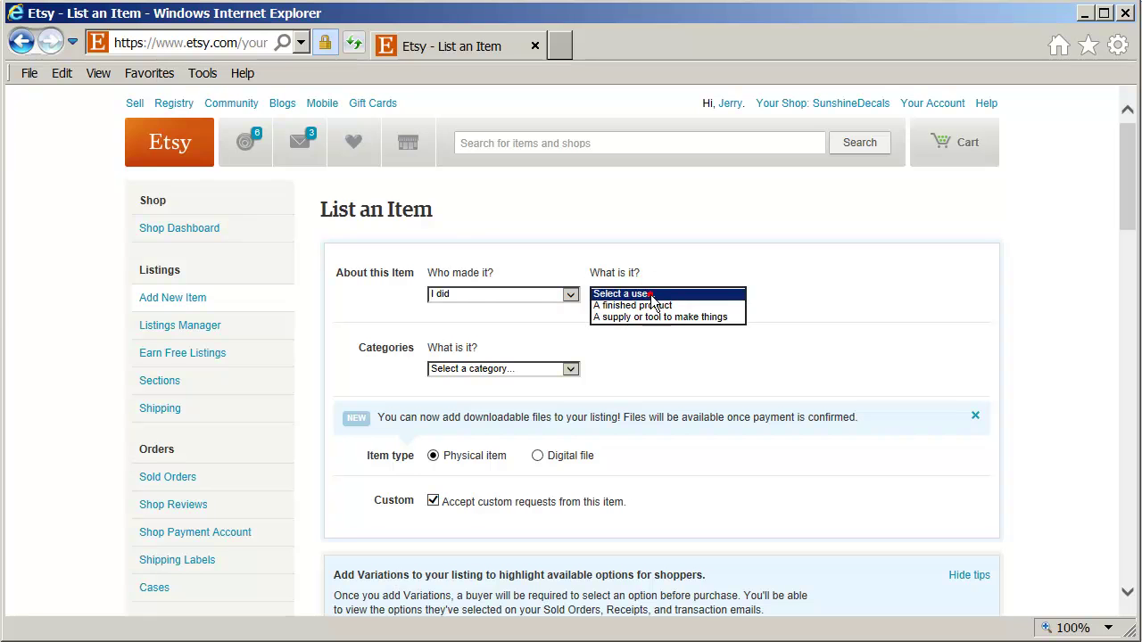
left_click(654, 306)
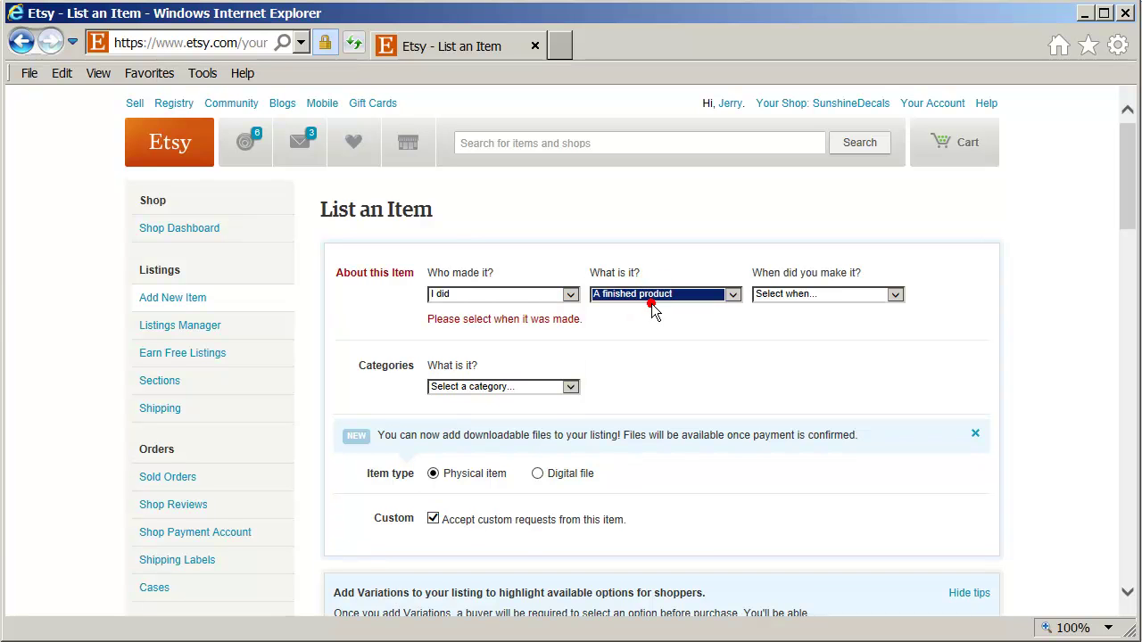
left_click(829, 298)
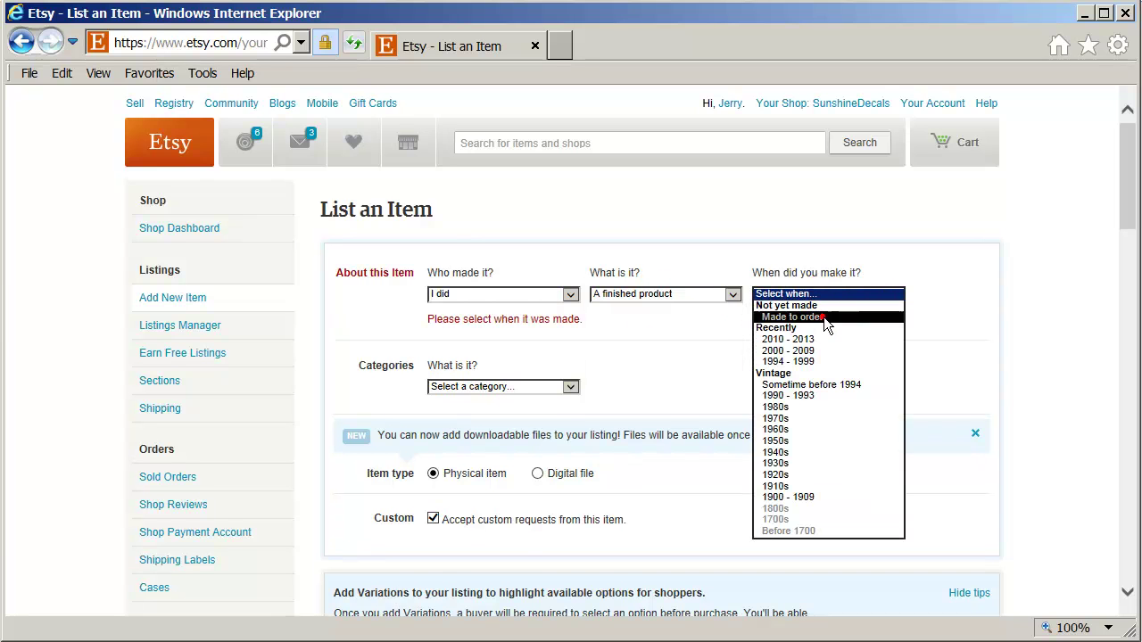
left_click(822, 316)
left_click(541, 373)
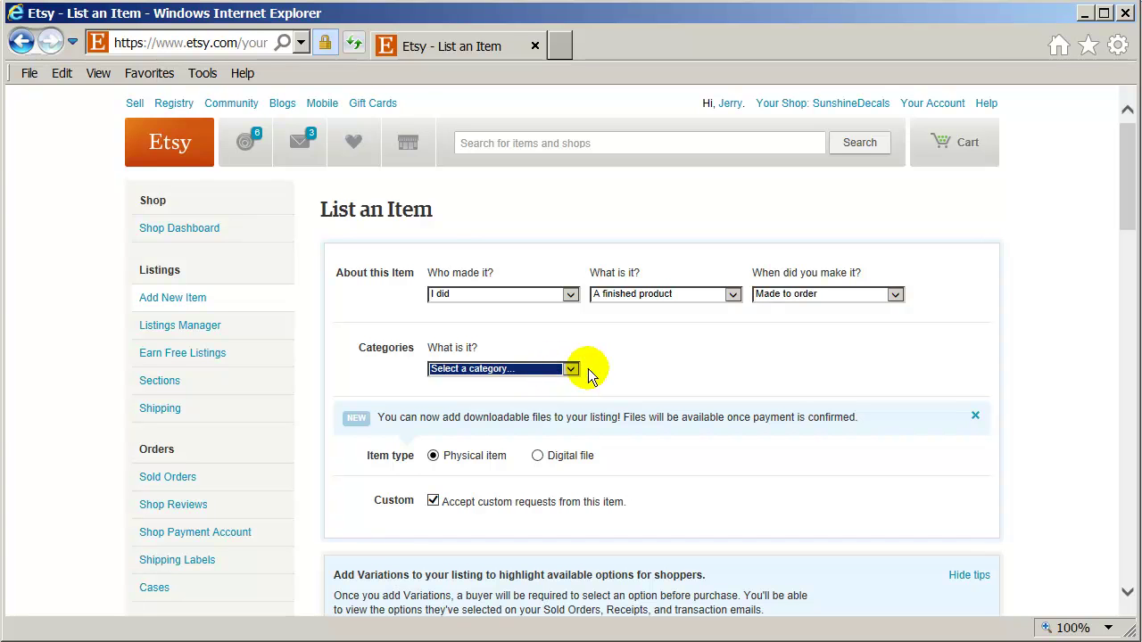
Set the listing category to Housewares › Wall Decal › Words
left_click(657, 360)
left_click(565, 371)
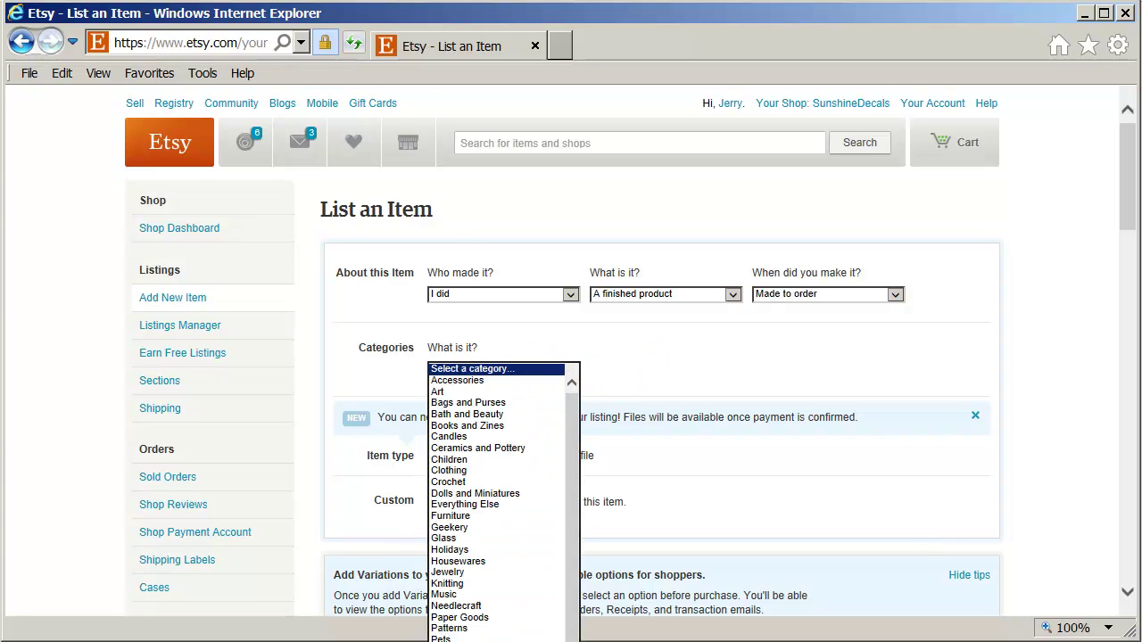
left_click(497, 561)
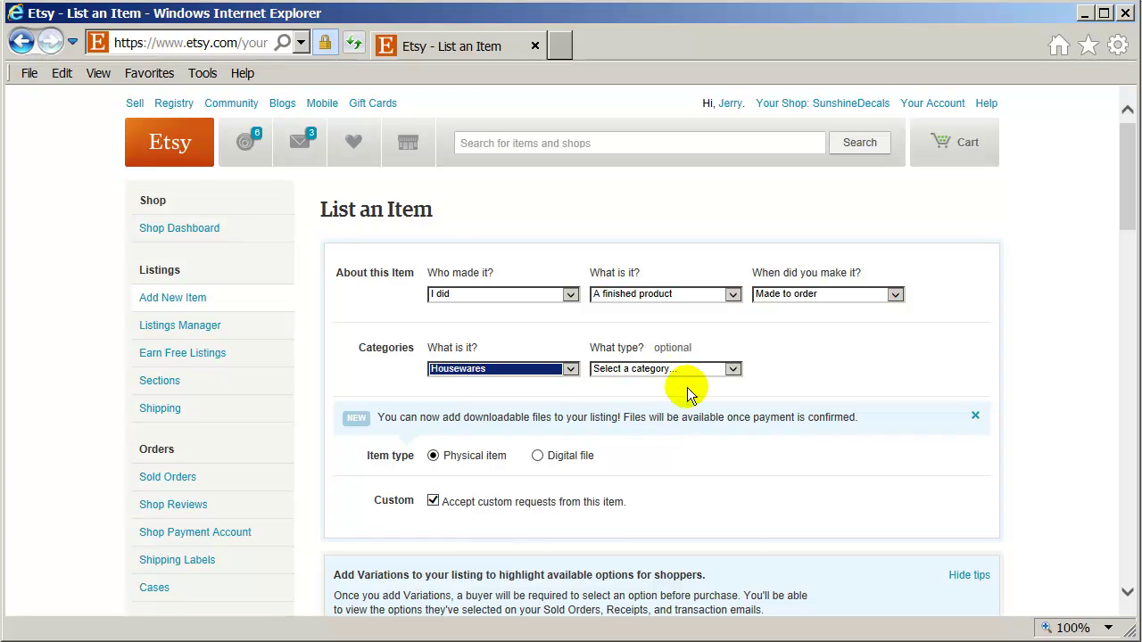
left_click(685, 380)
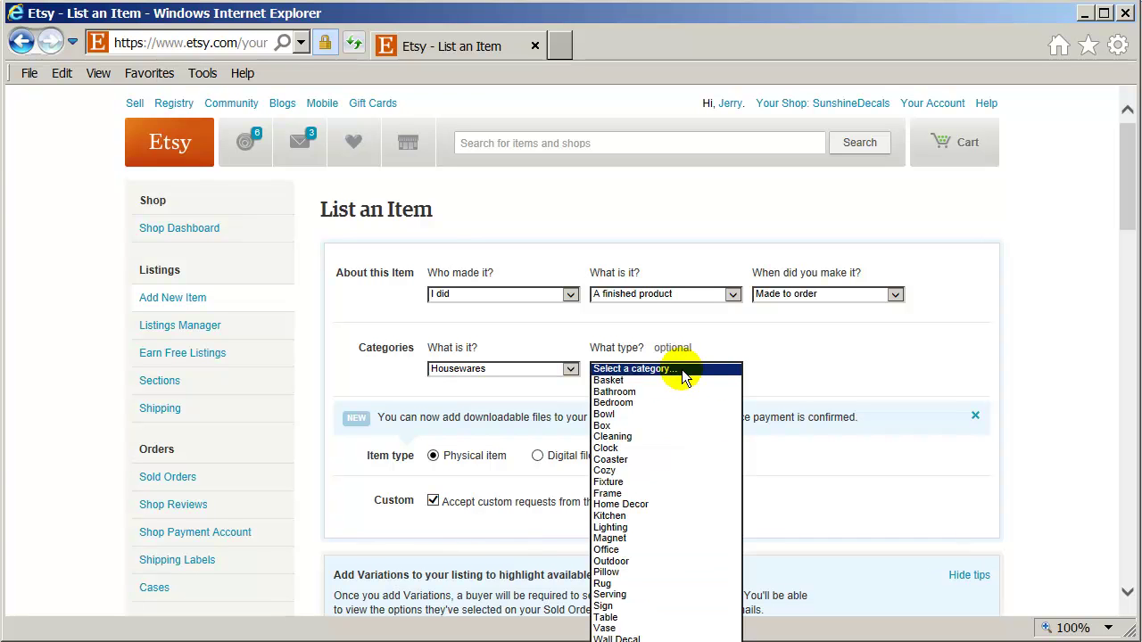
left_click(648, 637)
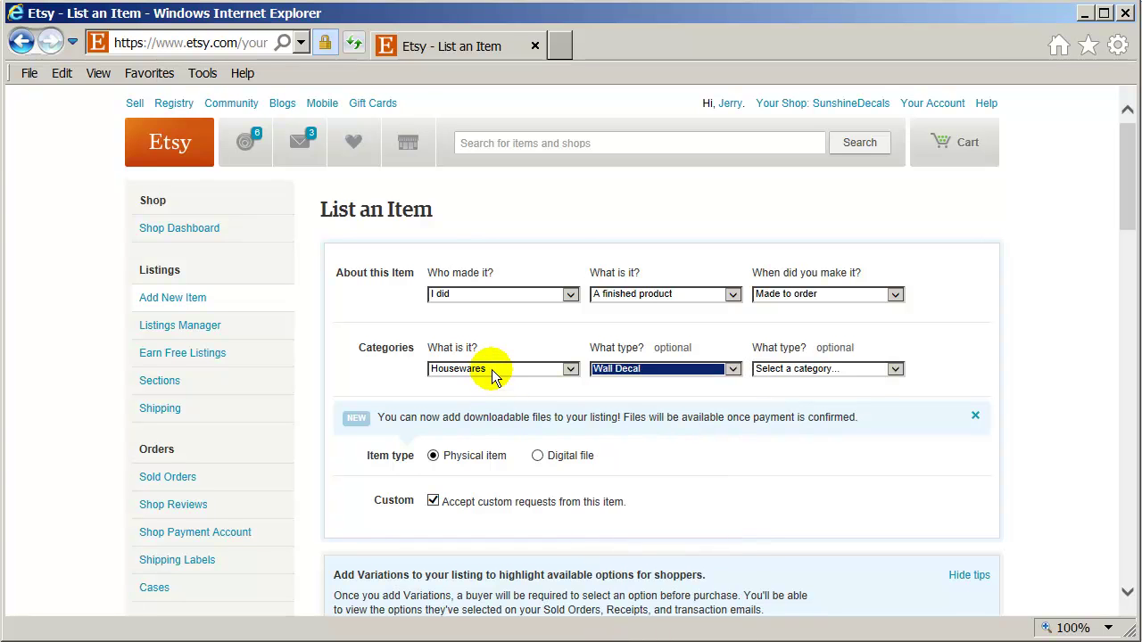
left_click(491, 369)
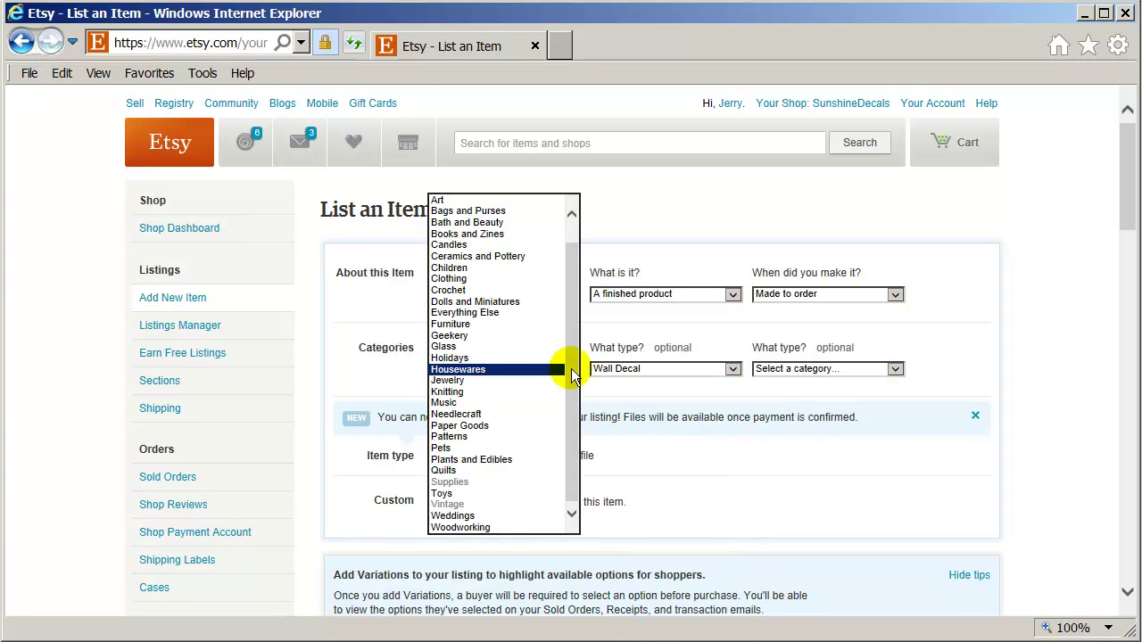
left_click(975, 350)
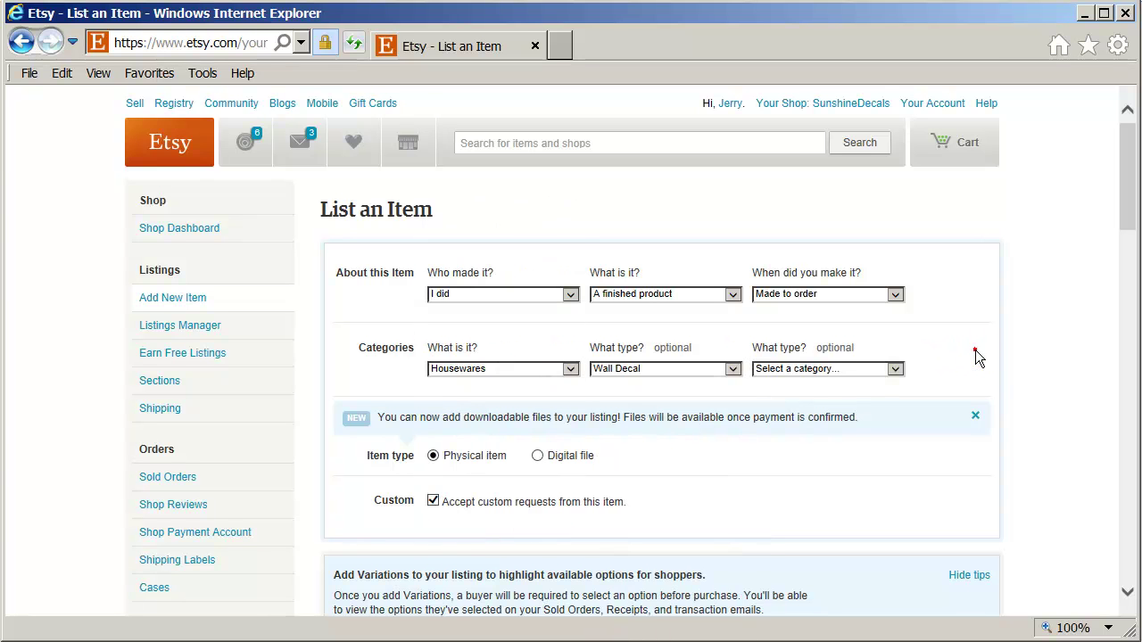
left_click(799, 372)
left_click(798, 527)
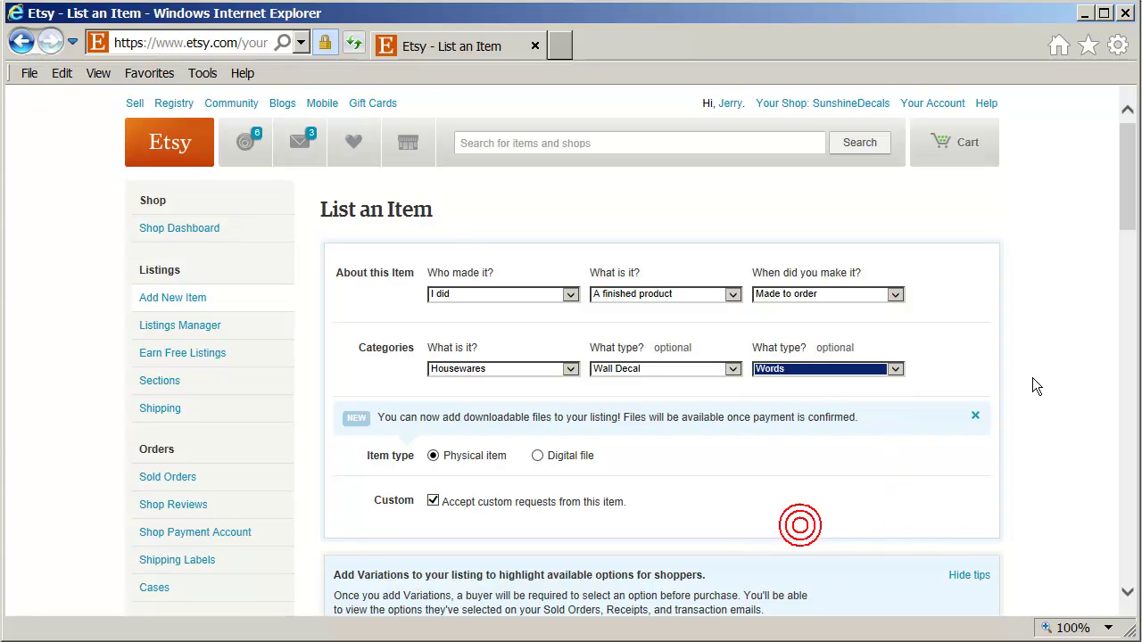
left_click(1038, 365)
scroll(656, 477, "down", 3)
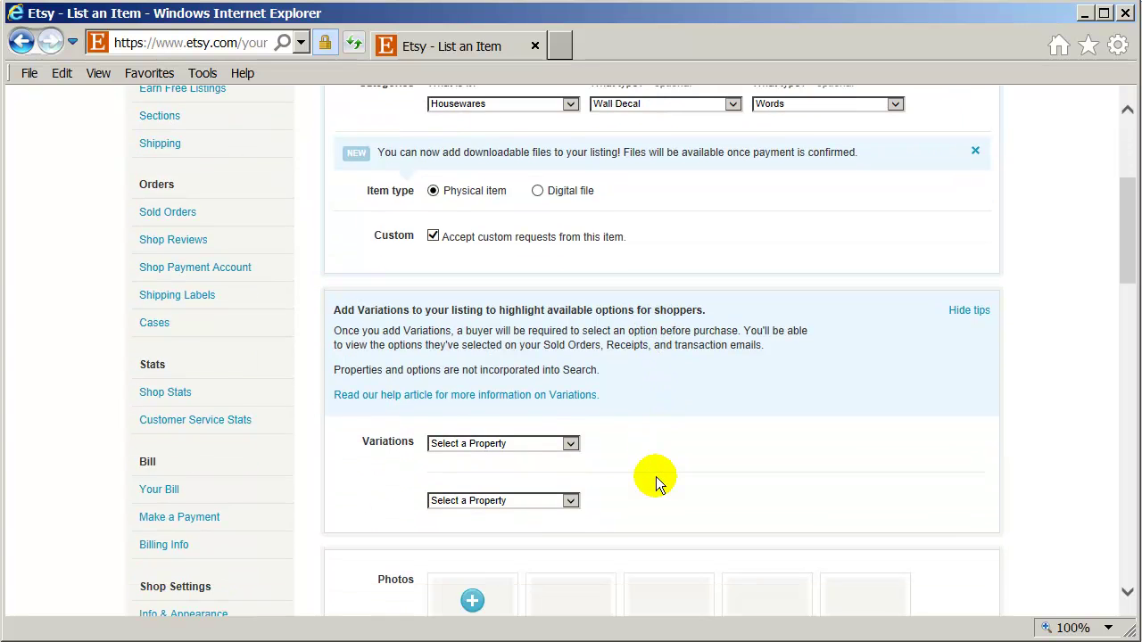
Upload Love sample photo 2.jpg from the Desktop as the first listing photo
scroll(656, 476, "down", 3)
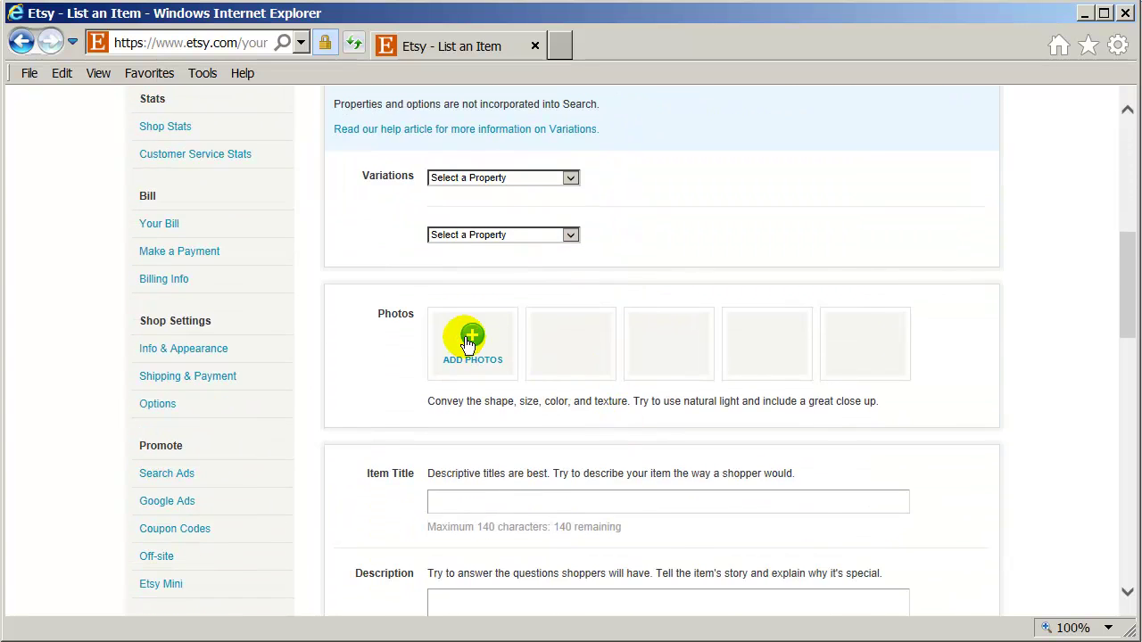
left_click(471, 340)
left_click(81, 153)
left_click(295, 465)
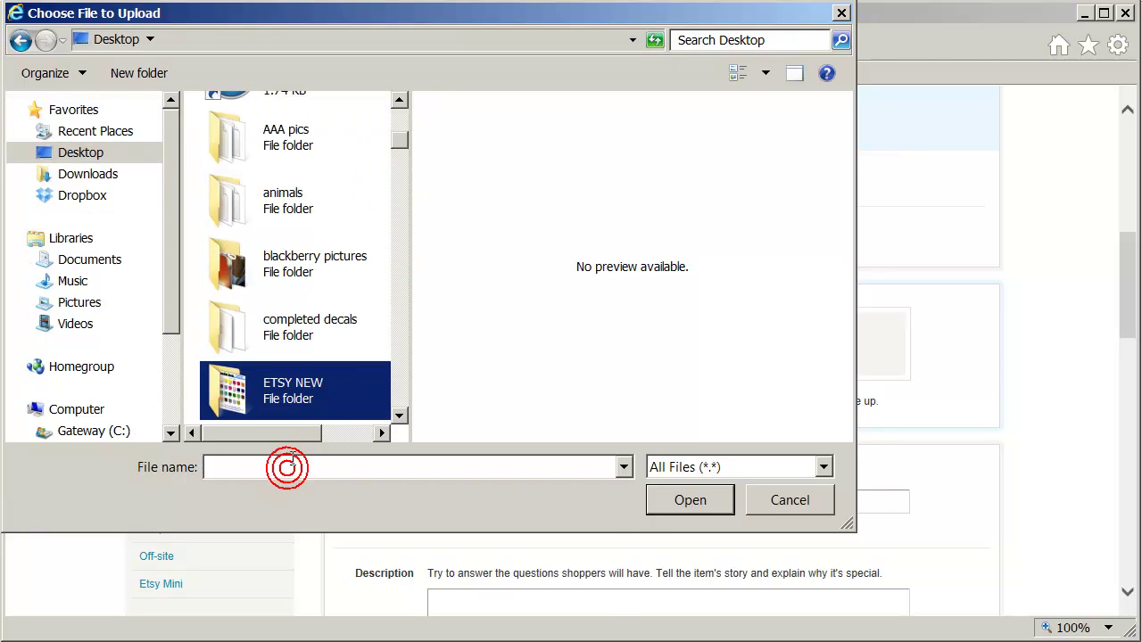
type("love")
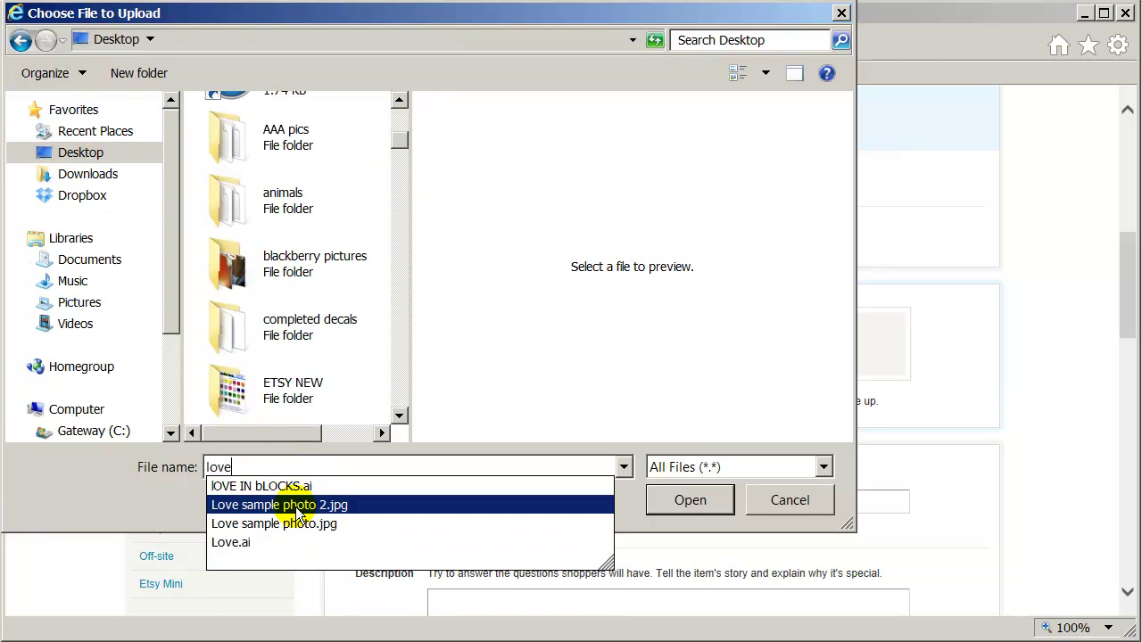
left_click(297, 505)
left_click(671, 500)
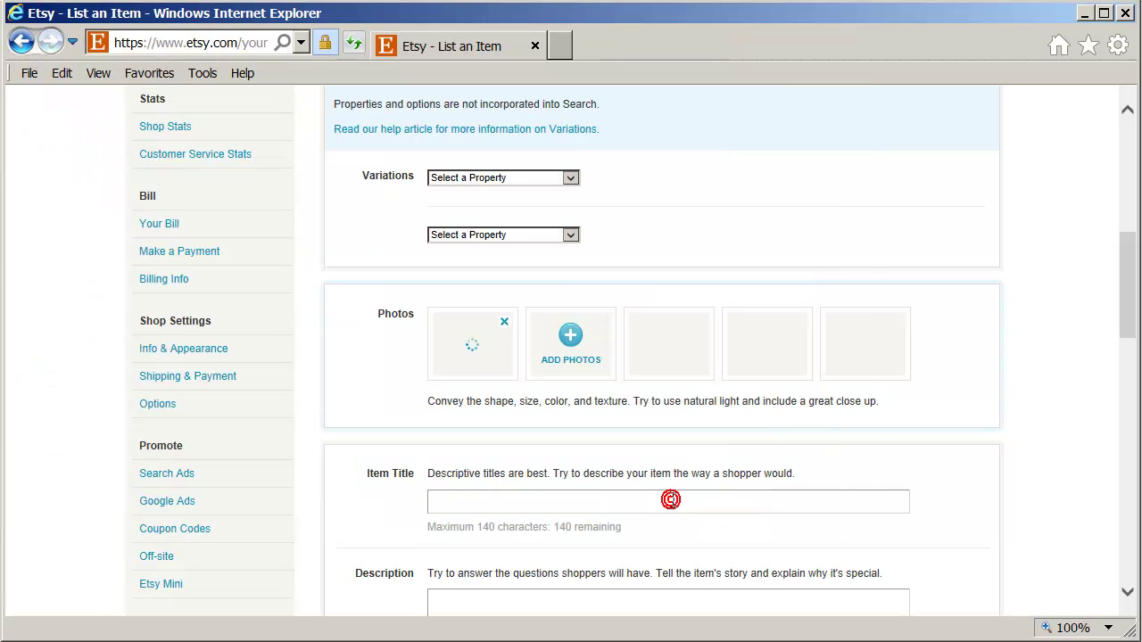
Add Love sample photo.jpg as the second listing photo
left_click(568, 343)
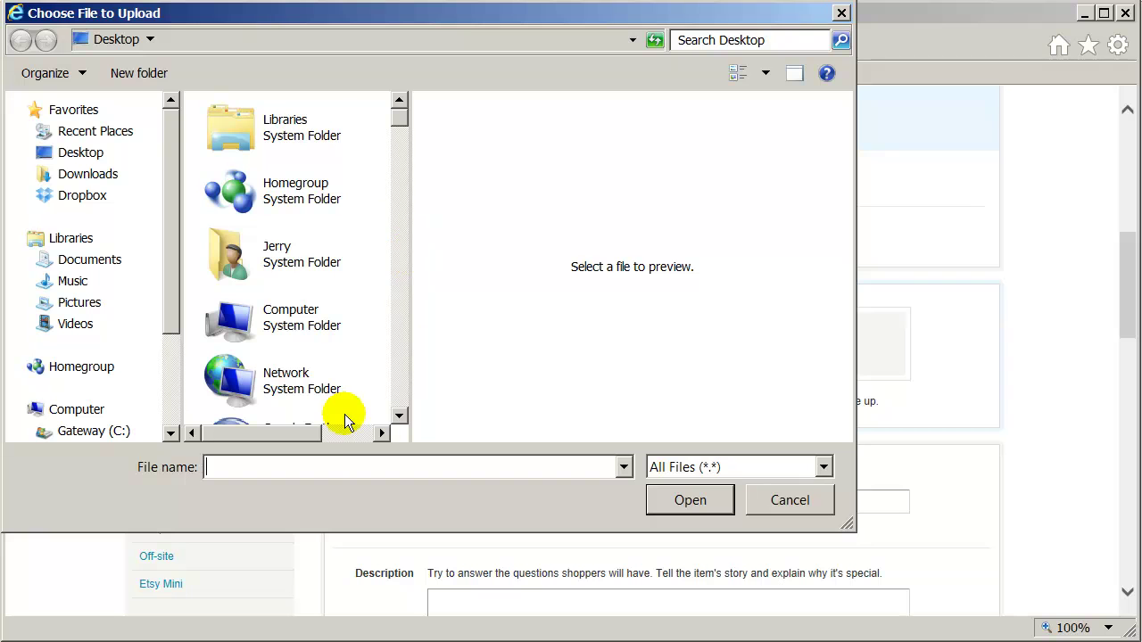
left_click(311, 464)
type("love")
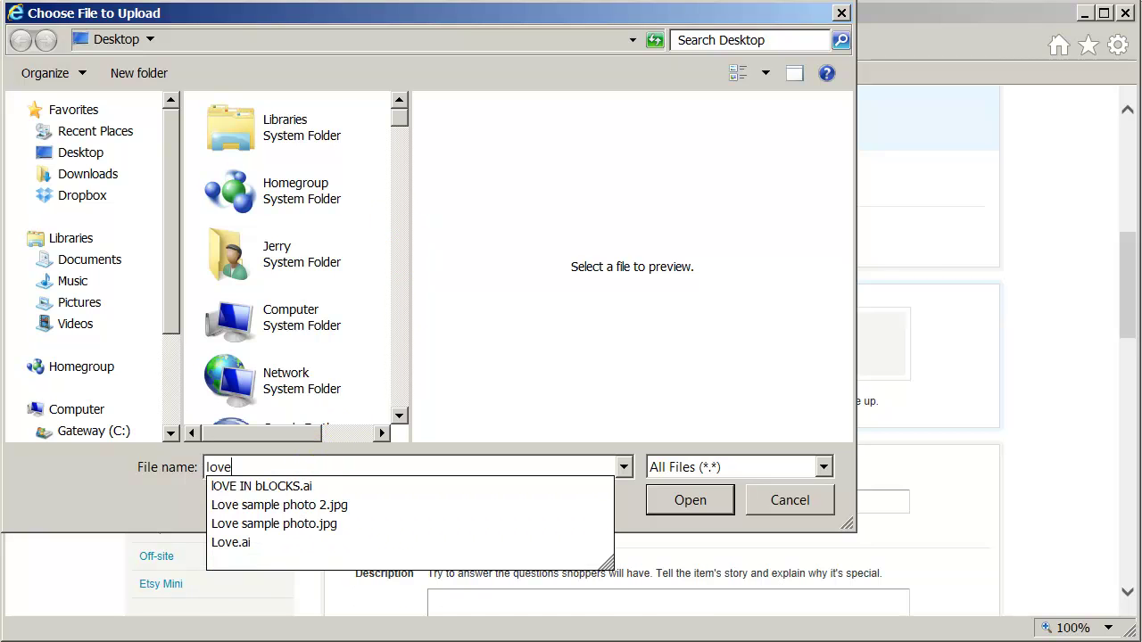
left_click(311, 524)
left_click(669, 502)
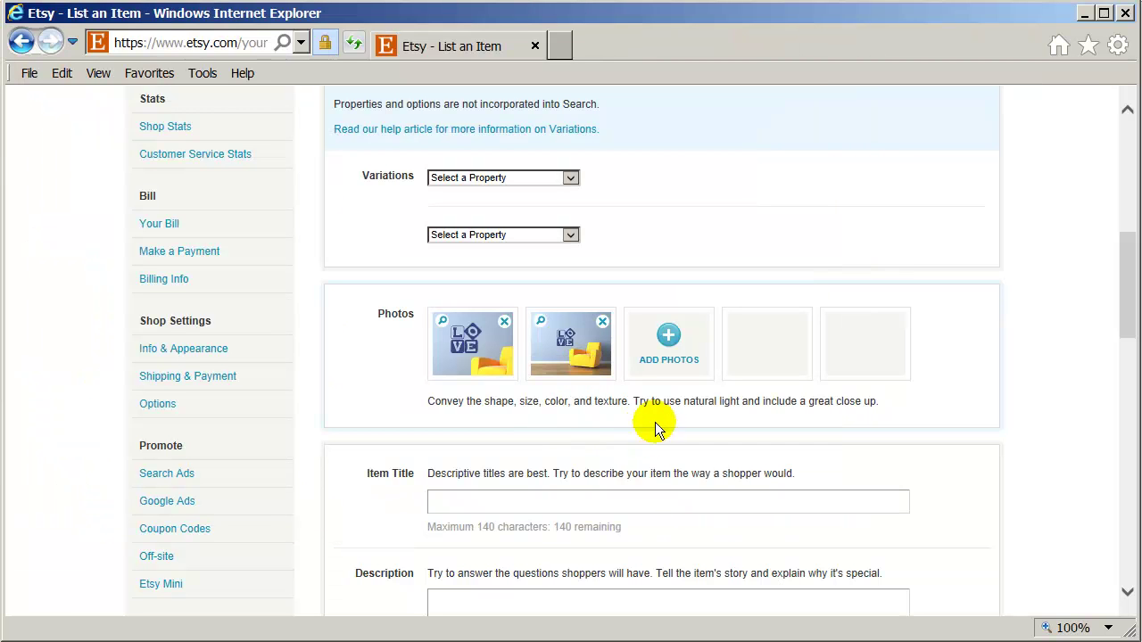
Add the color_choices chart from the ETSY NEW folder as the third photo
left_click(668, 336)
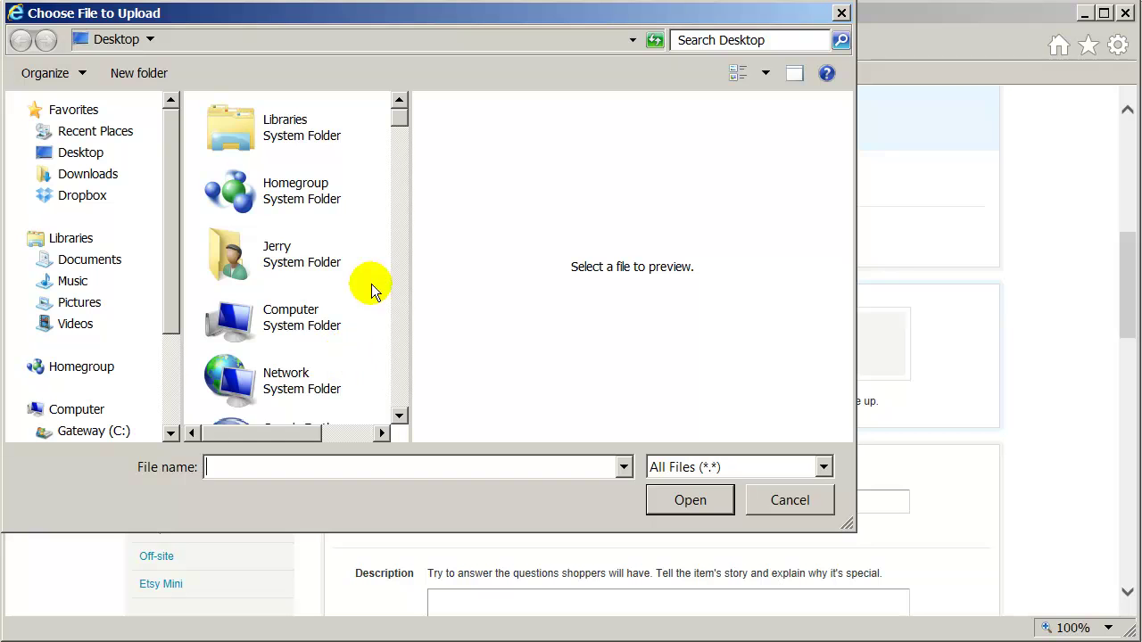
left_click(399, 416)
left_click(398, 418)
double_click(291, 284)
left_click(268, 214)
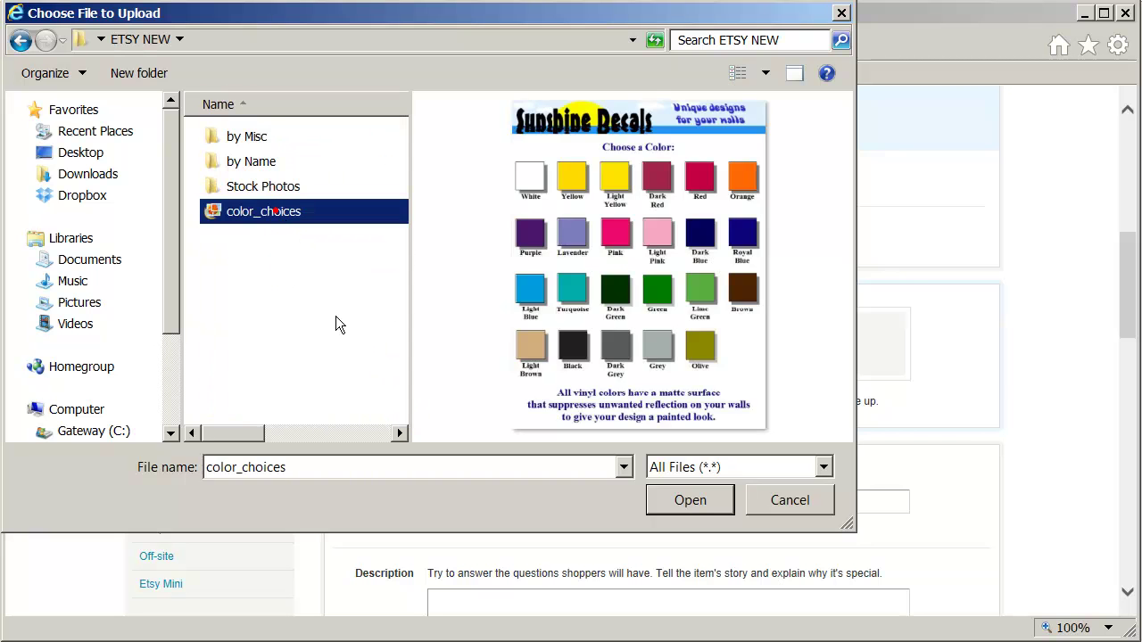
left_click(687, 501)
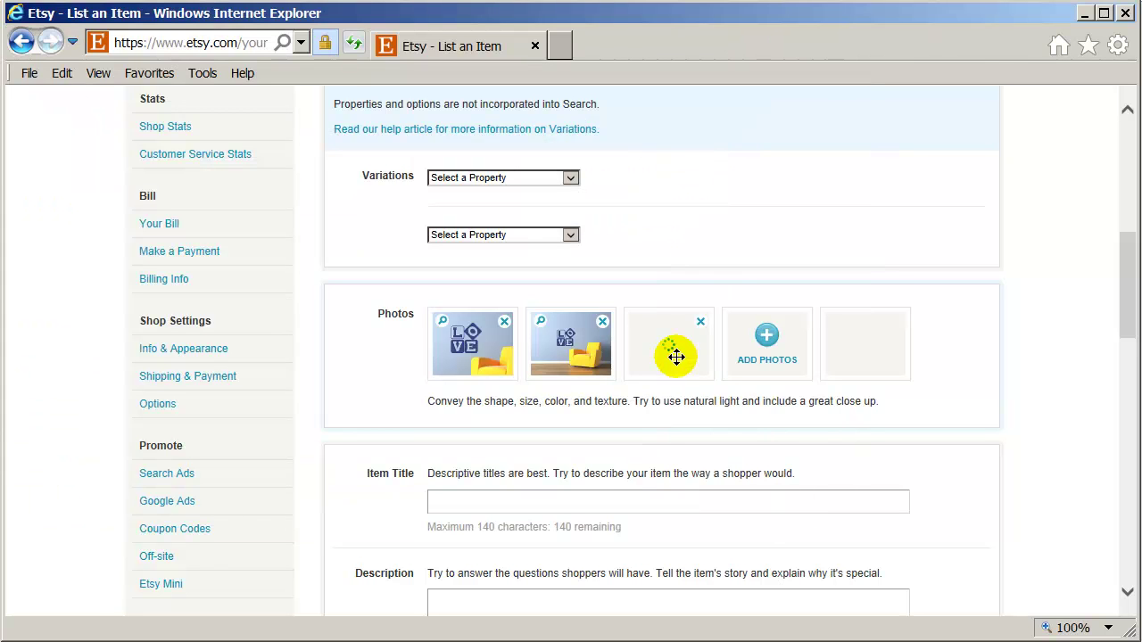
left_click(562, 503)
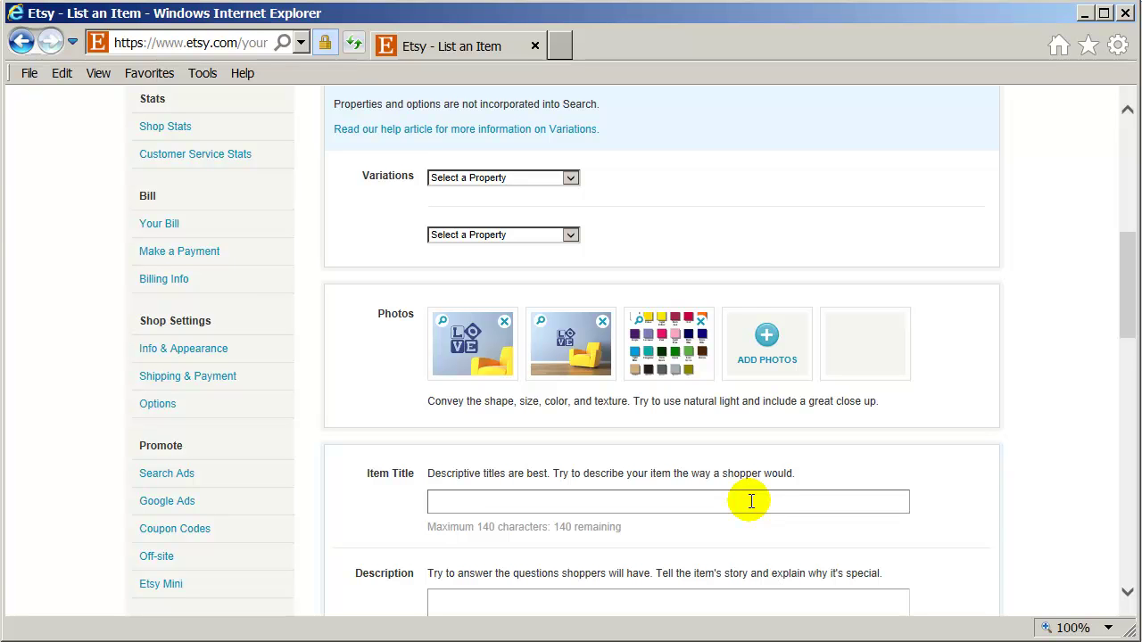
Title the item 'LOVE wall vinyl decal'
scroll(766, 482, "down", 2)
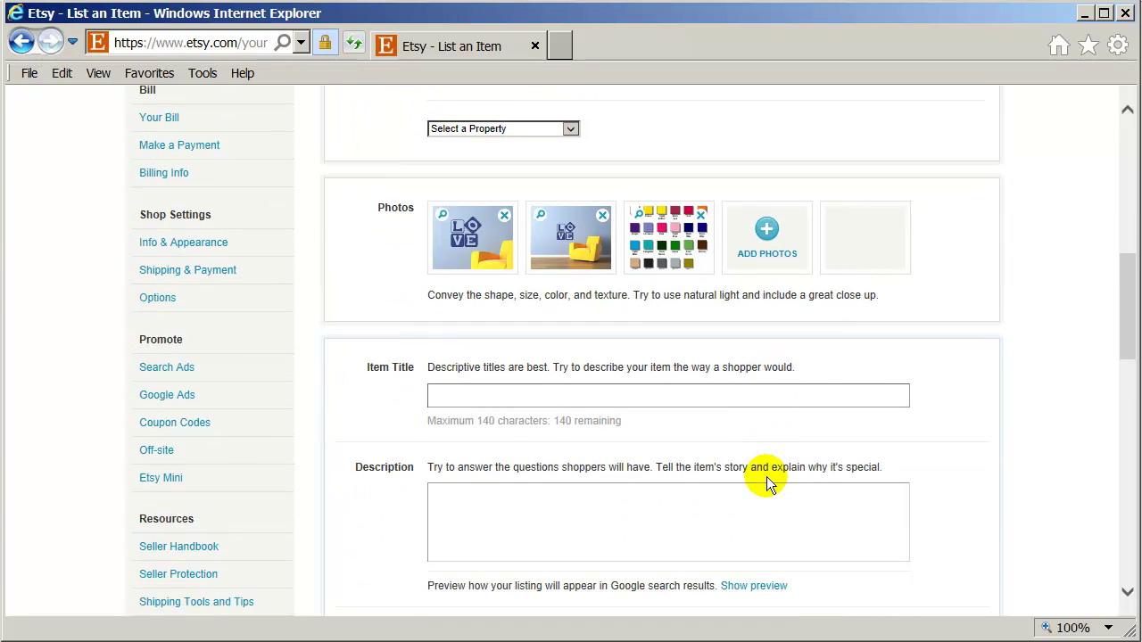
type("LOVE wall vinyl decal")
left_click(973, 411)
Write the 70's LOVE intro and 22" w x 22" size lines, then paste the prepared listing text
scroll(589, 426, "down", 3)
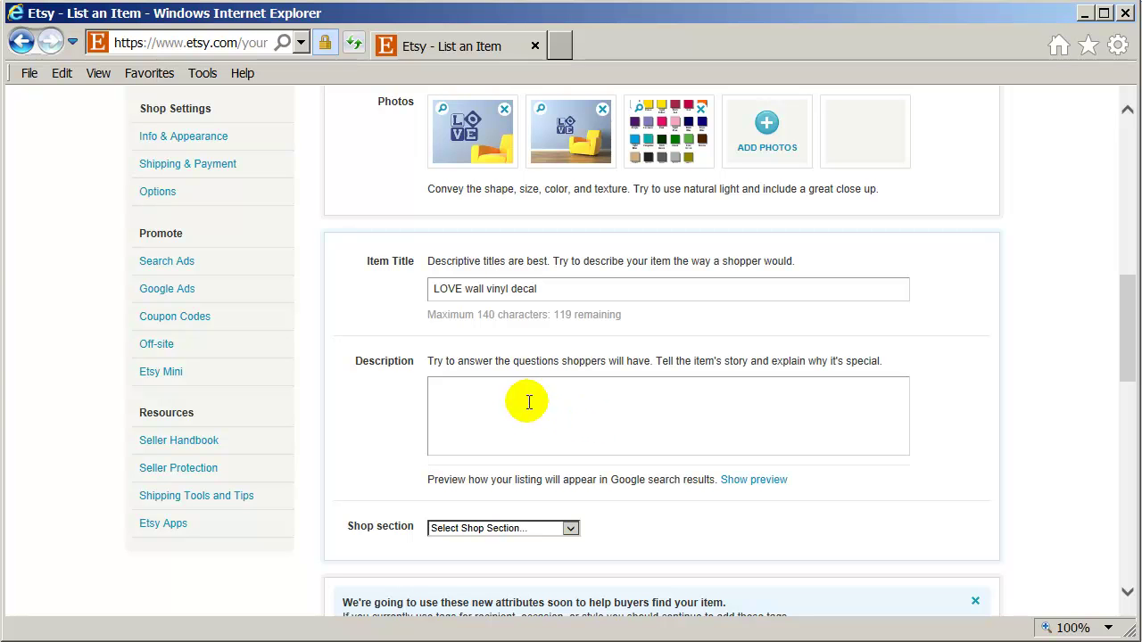
left_click(529, 401)
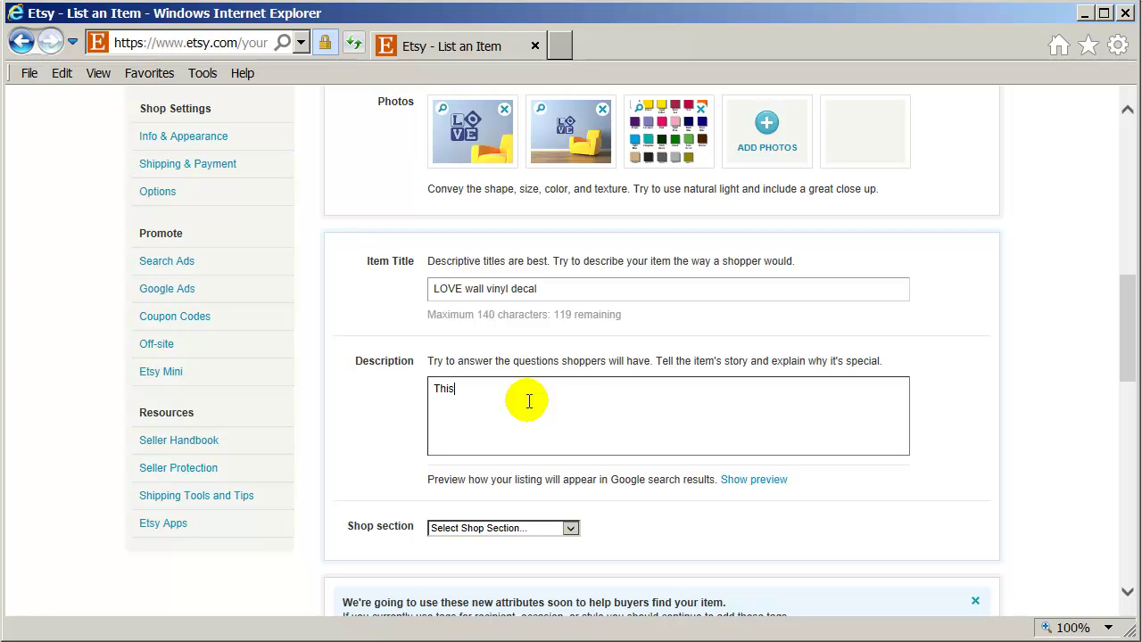
type("This item is a 70's version of LOVE")
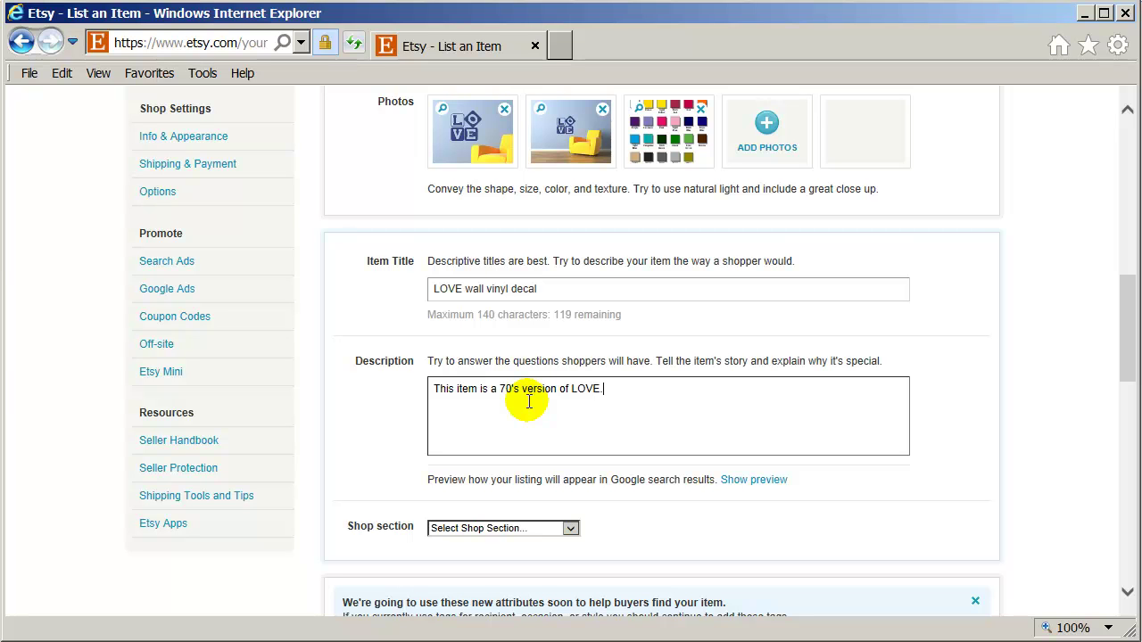
type(".  Add some love you")
key("BackSpace")
key("BackSpace")
type("to your walls today!")
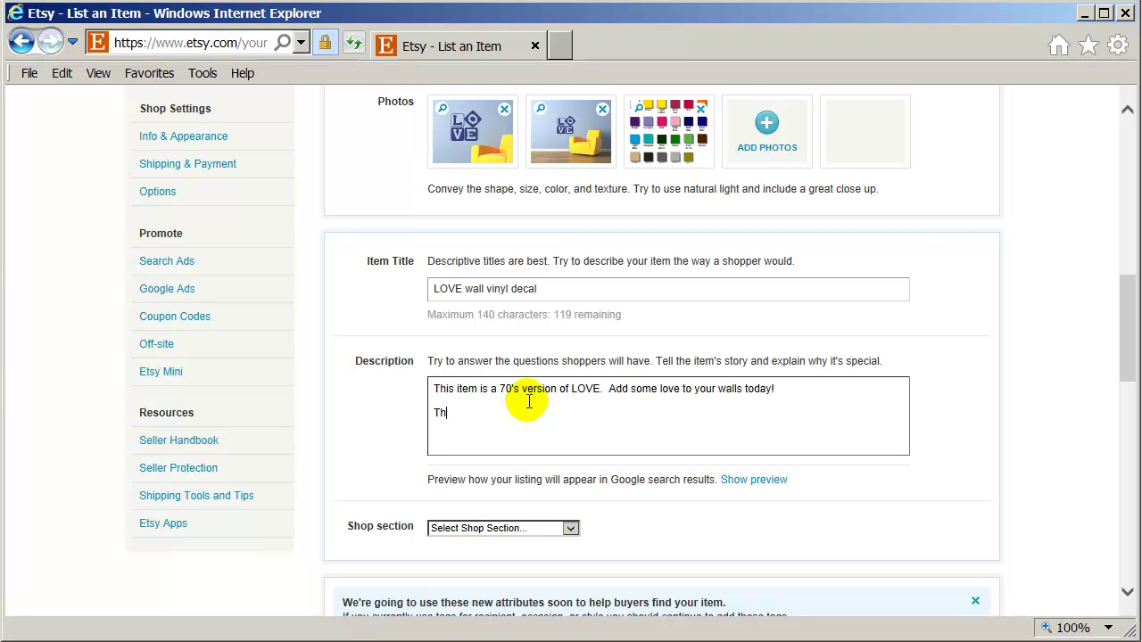
type("decal is 22\" w x 22\" h.")
key("Return")
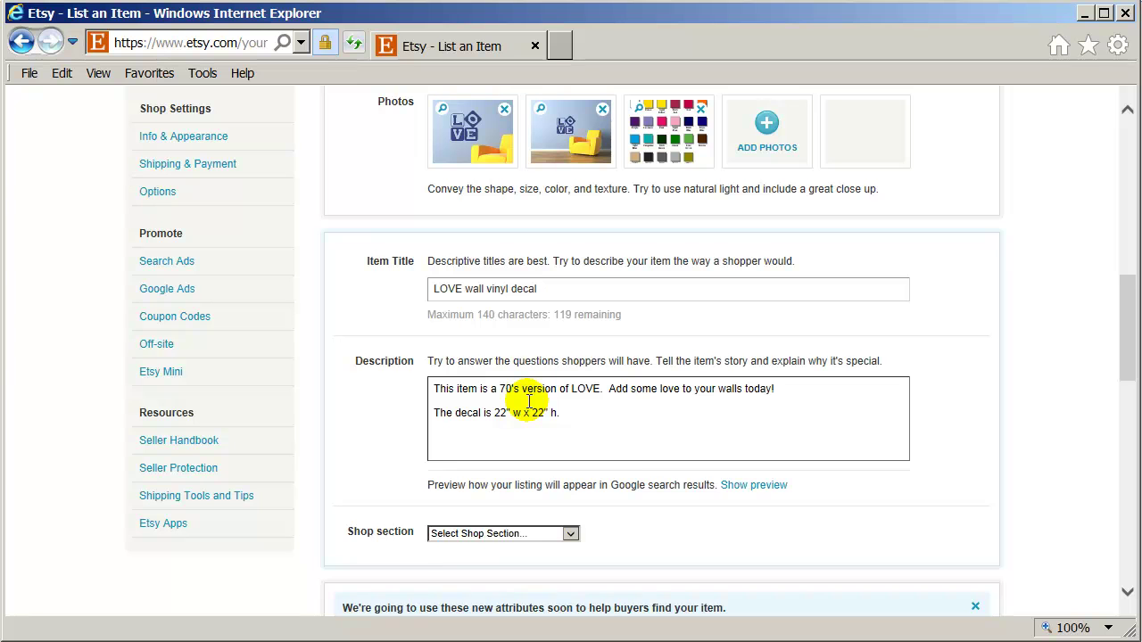
type("*The image is for display/example purposes only and may not reflect the actual size of the item. Please refer to size measurements for specifications.  All orders come with easy-to-read, step-by-step application instructions.  COLOR SELECTION AND NAME: When purchasing, please include the following in the MESSAGE TO SELLER box:  - Personalized Name for decal - Color choice for name - Color choice for soccer player  Note: We have 23 different colors to choose from. If no color choice is entered, the decal will be BLACK.")
Replace the three bullet lines under the colour heading with '- Choose a color'
scroll(782, 331, "up", 1)
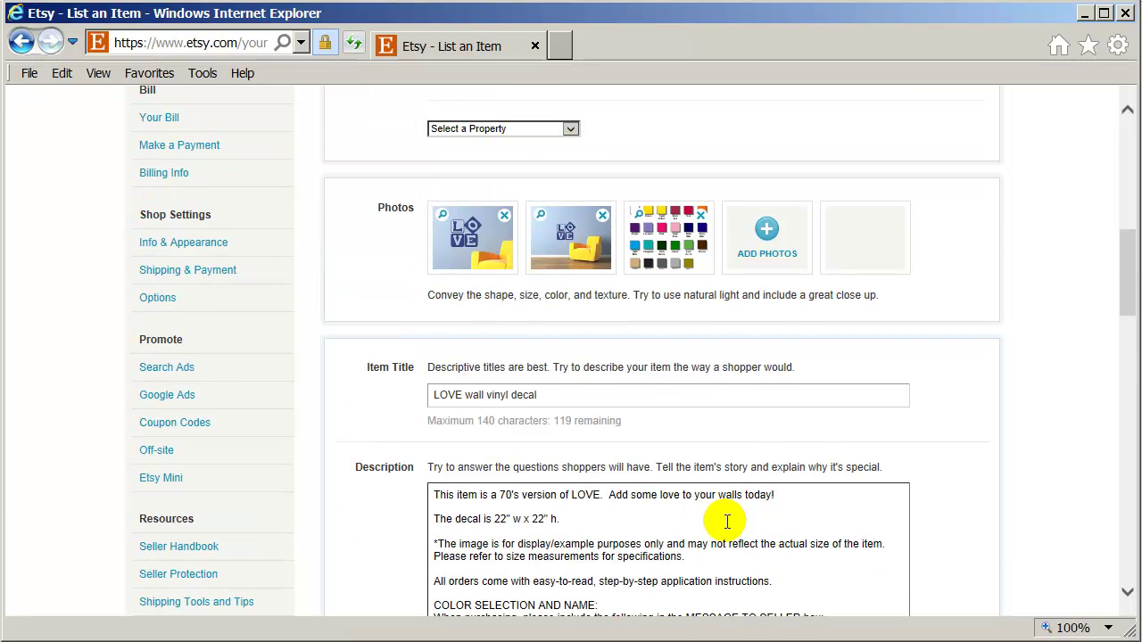
scroll(805, 318, "down", 2)
scroll(518, 339, "down", 1)
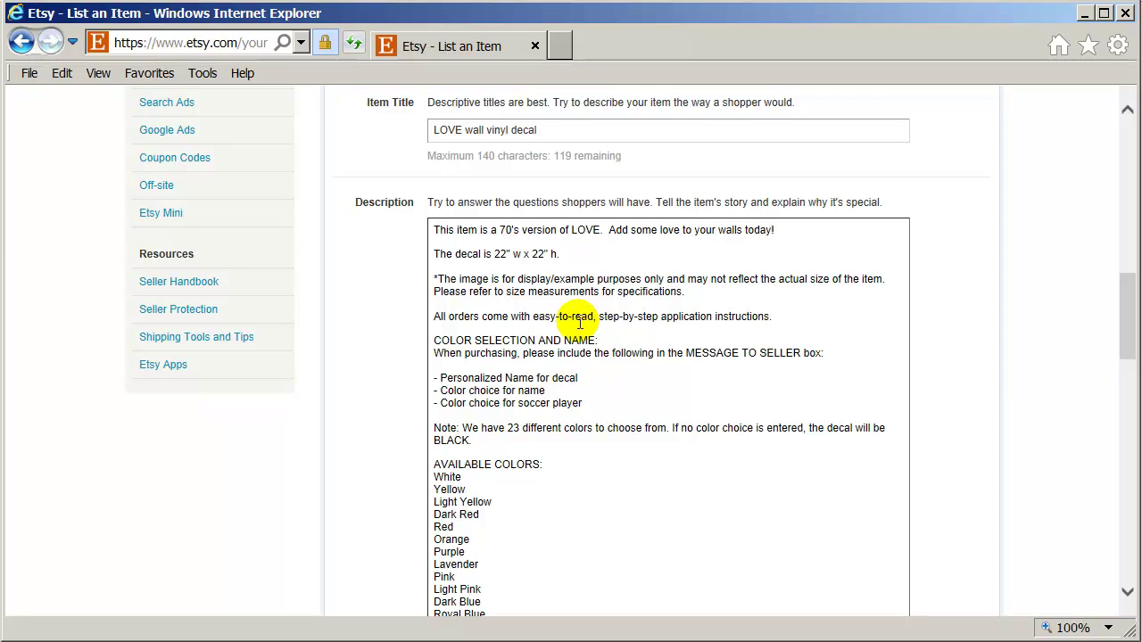
left_click_drag(589, 402, 440, 380)
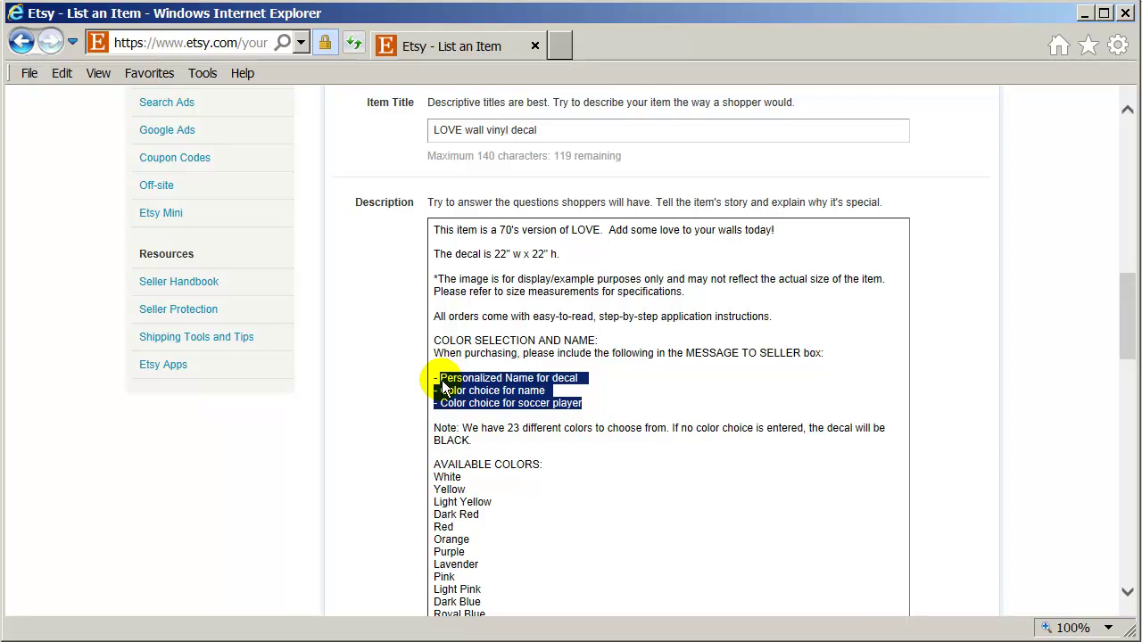
key("Delete")
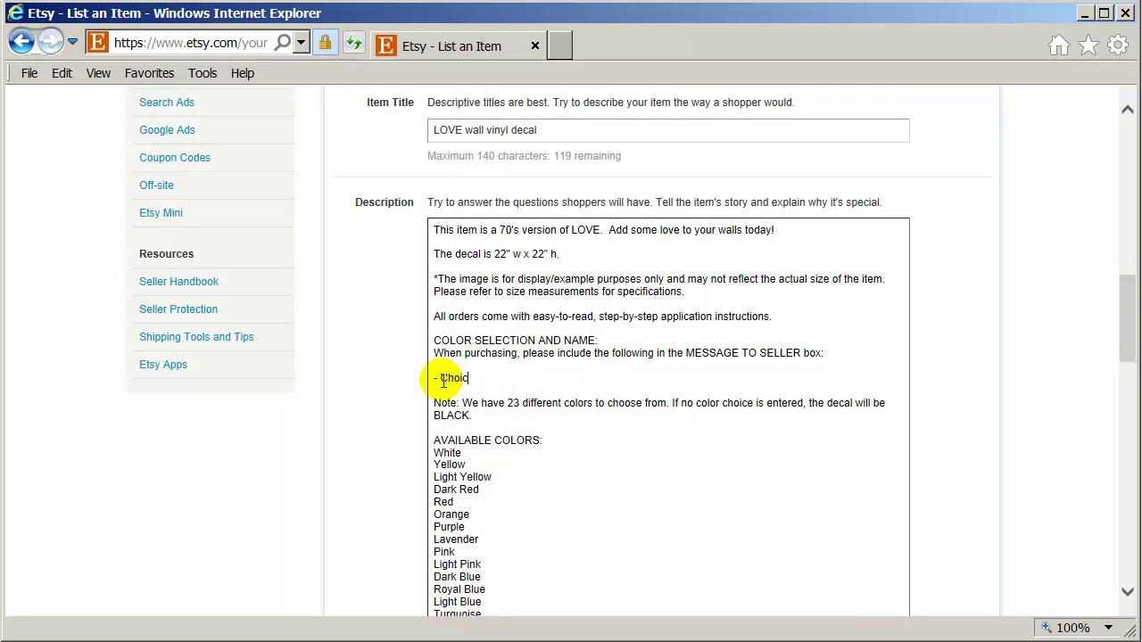
key("BackSpace")
key("BackSpace")
key("BackSpace")
type("Choose a color")
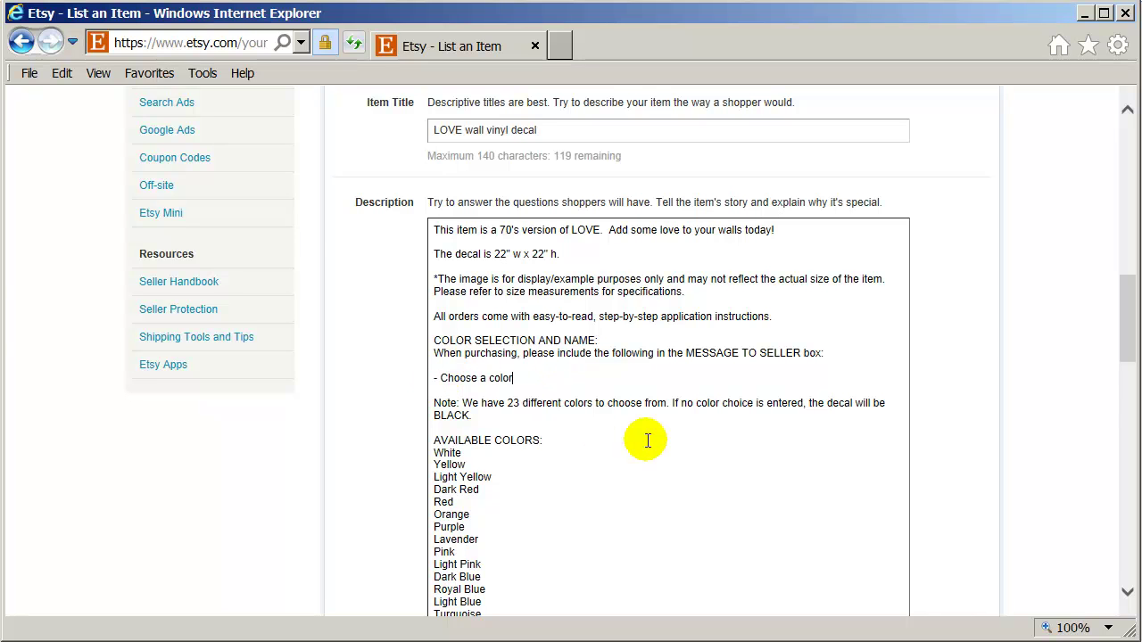
Shorten the heading to 'COLOR SELECTION:' by deleting its NAME part
left_click(592, 343)
key("BackSpace")
key("BackSpace")
key("BackSpace")
key("BackSpace")
key("BackSpace")
key("BackSpace")
key("BackSpace")
key("BackSpace")
key("BackSpace")
key("BackSpace")
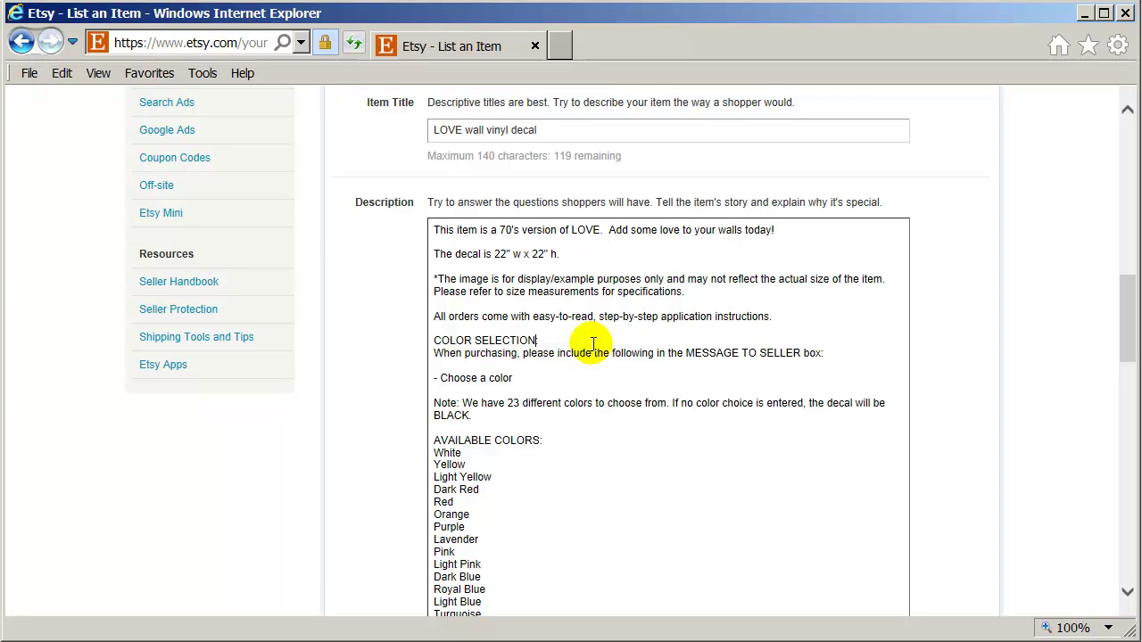
left_click(631, 458)
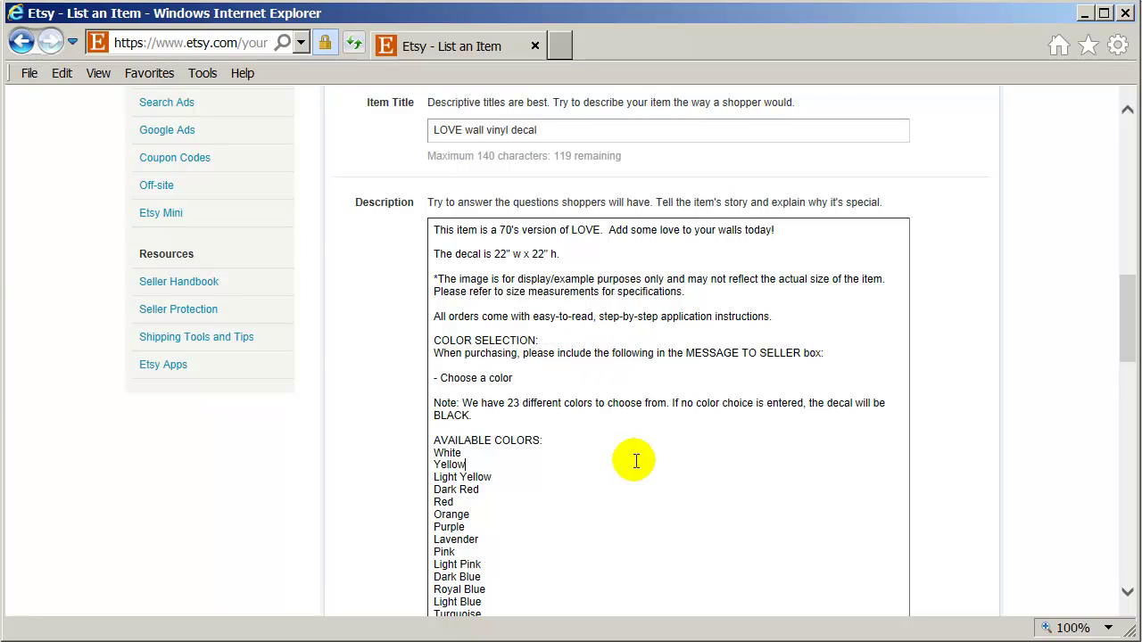
scroll(629, 488, "down", 1)
scroll(629, 488, "down", 12)
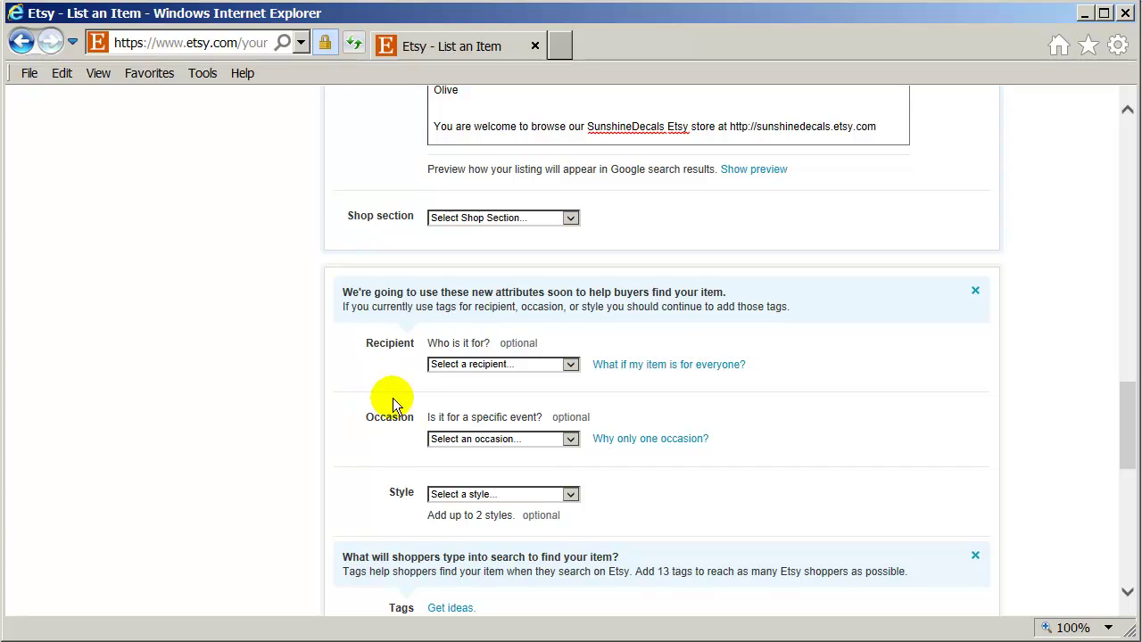
Add the tags love, wall decal, wall art, hippy and hip
scroll(379, 446, "down", 2)
scroll(390, 428, "down", 2)
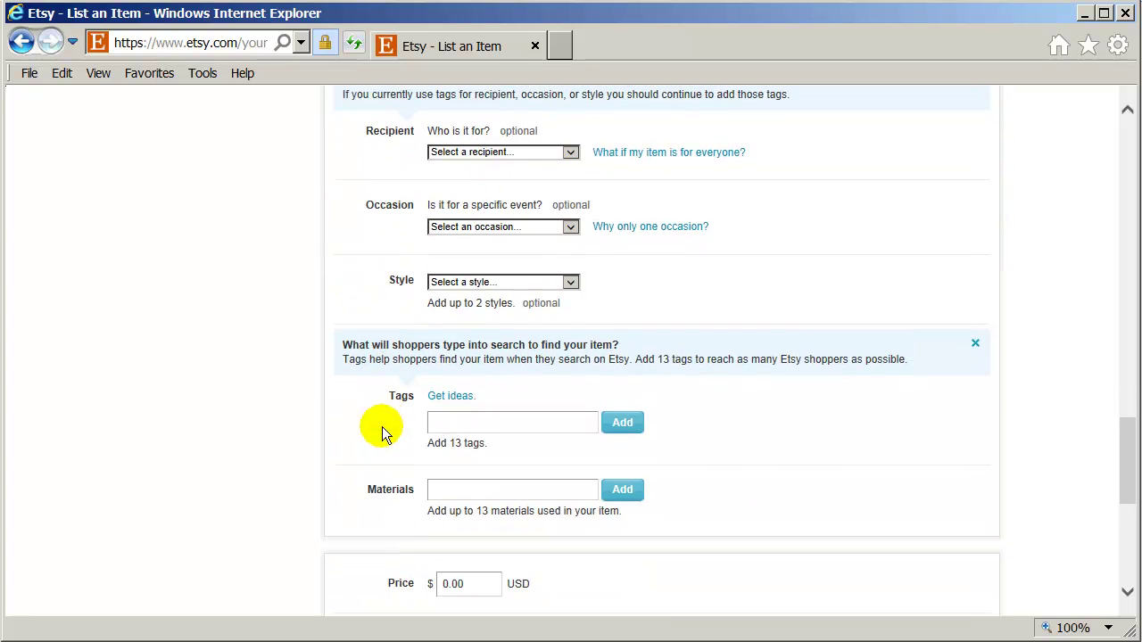
left_click(459, 414)
type("love")
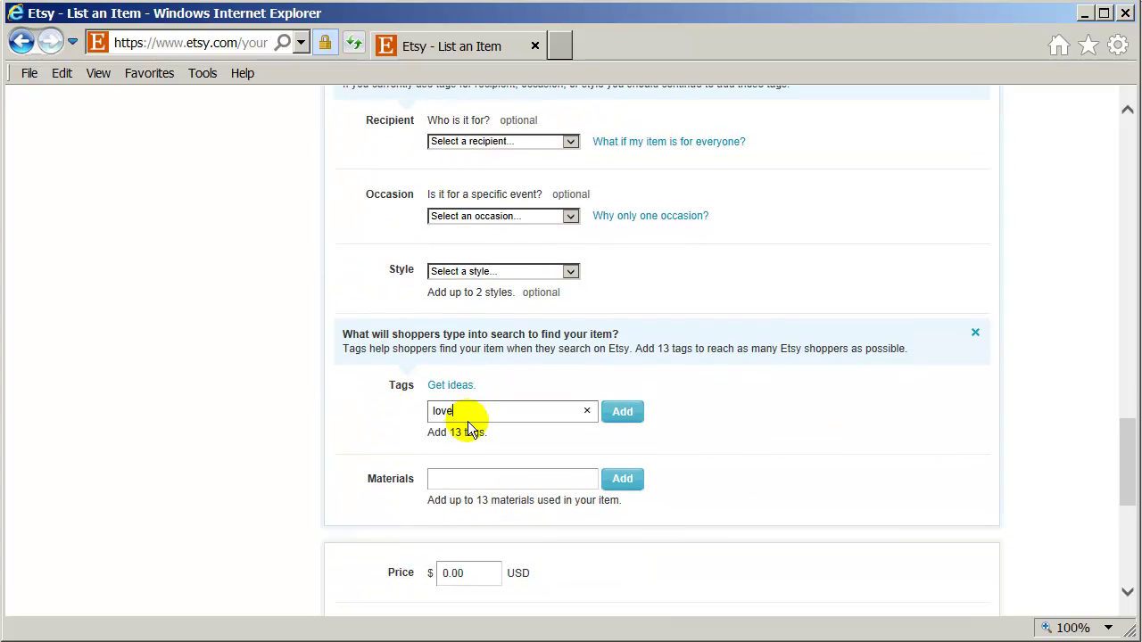
key("Return")
type("wall decal")
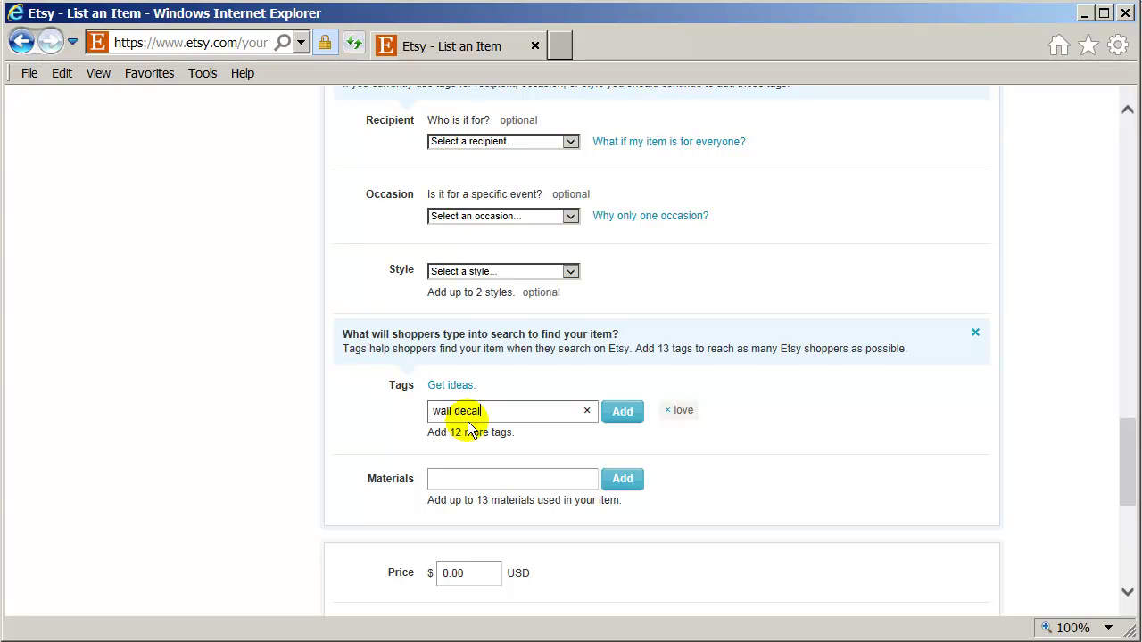
key("Return")
type("wall art")
key("Return")
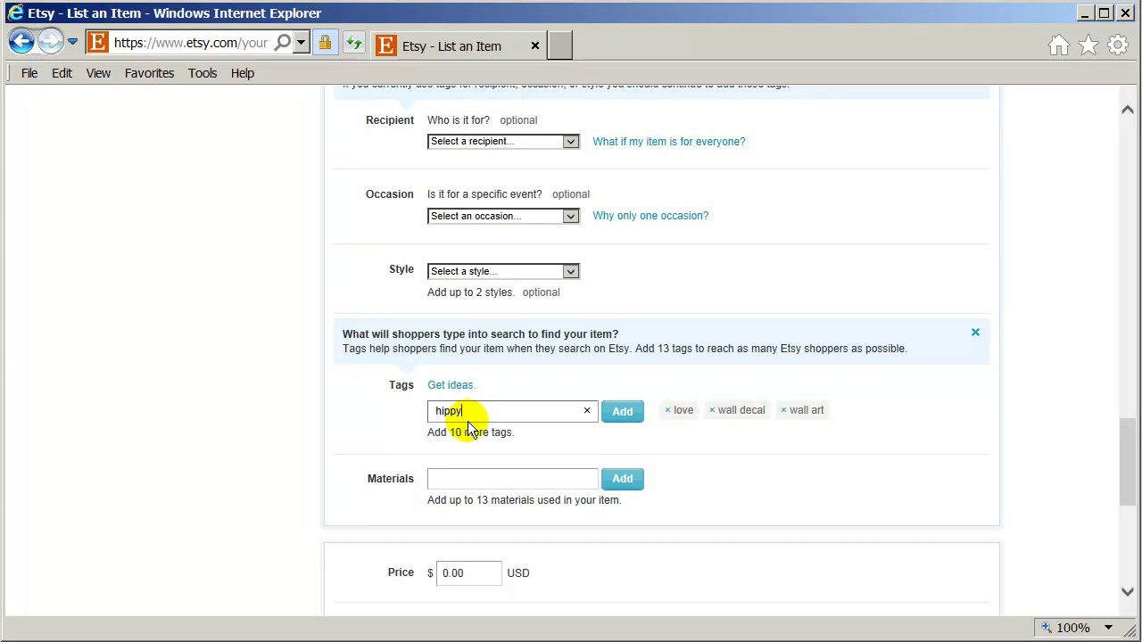
key("Return")
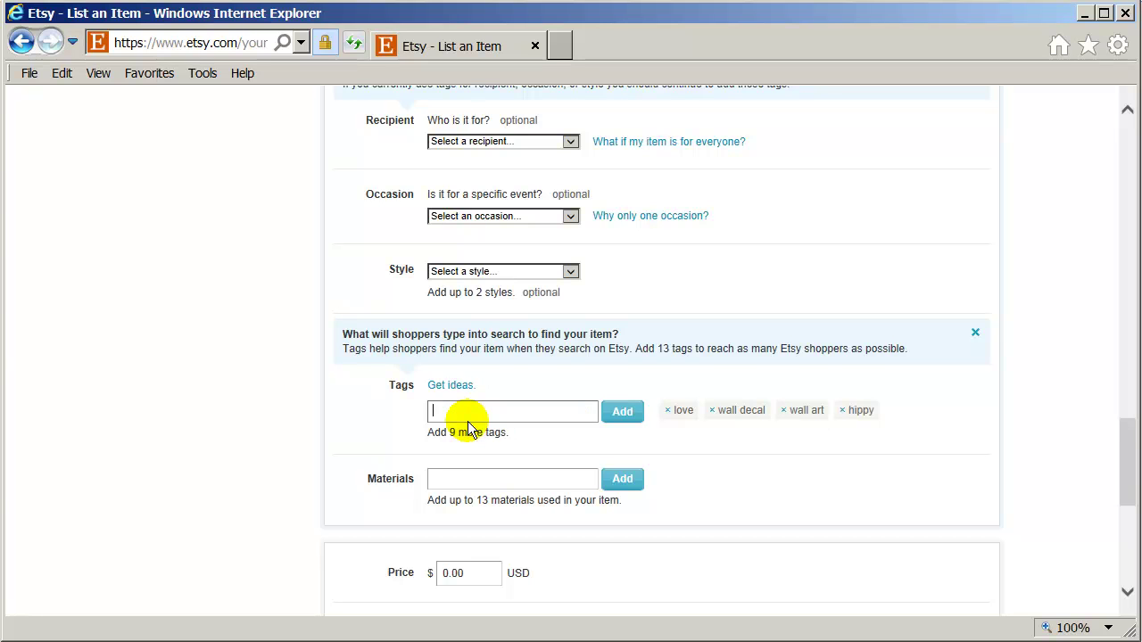
type("hip")
key("Return")
Add 'wall vinyl decal' as the item's material
left_click(486, 480)
type("wall vinyl")
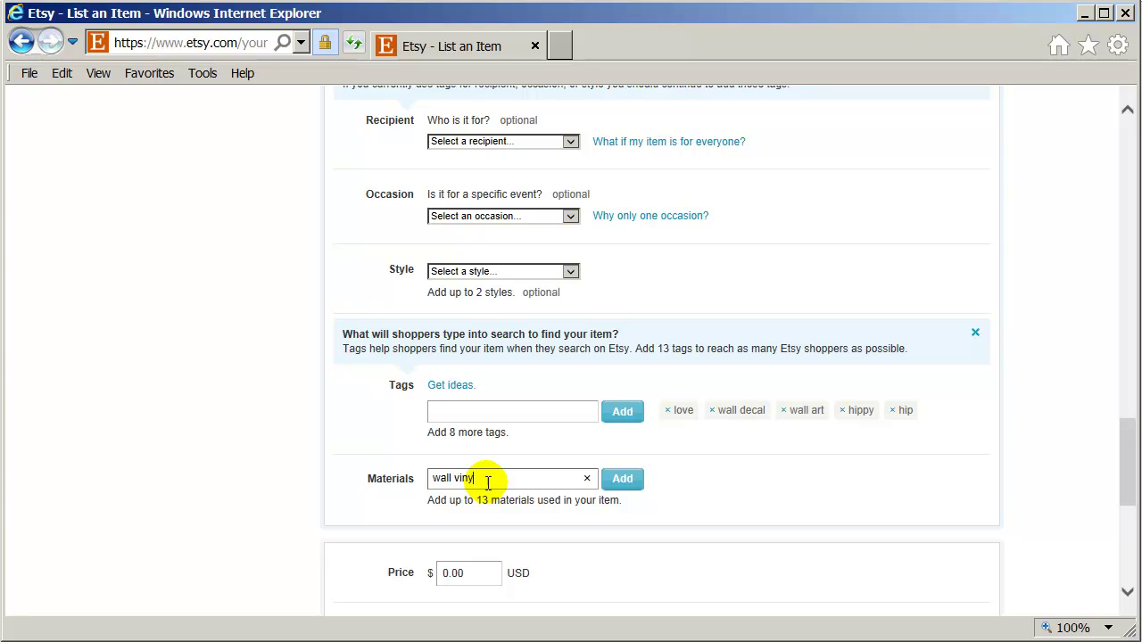
type(" decal")
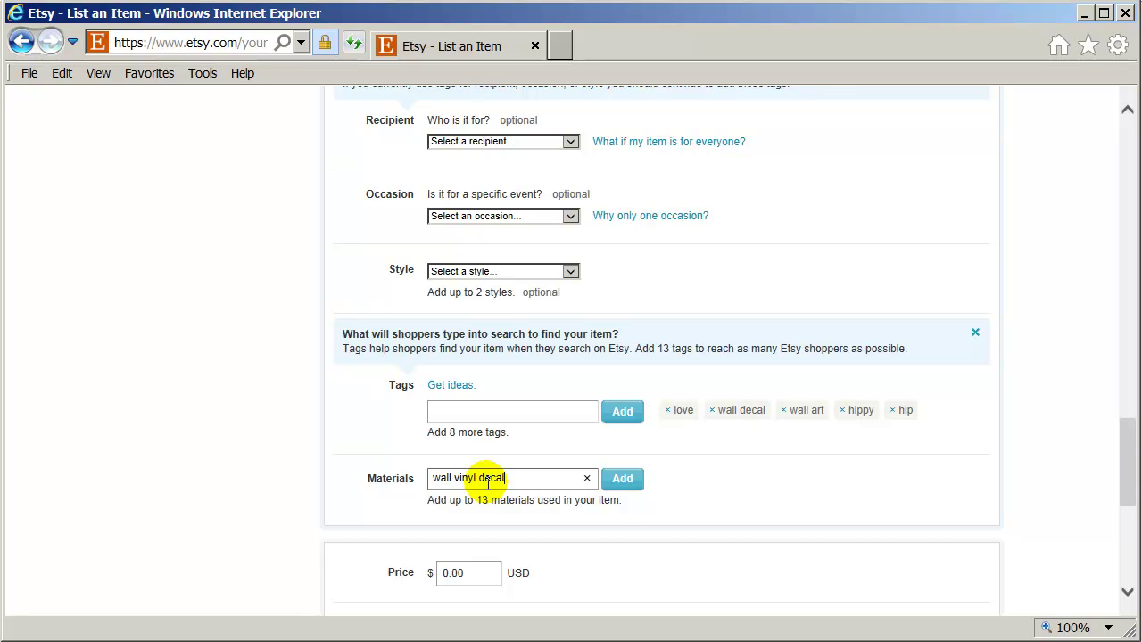
left_click(621, 479)
scroll(678, 548, "down", 2)
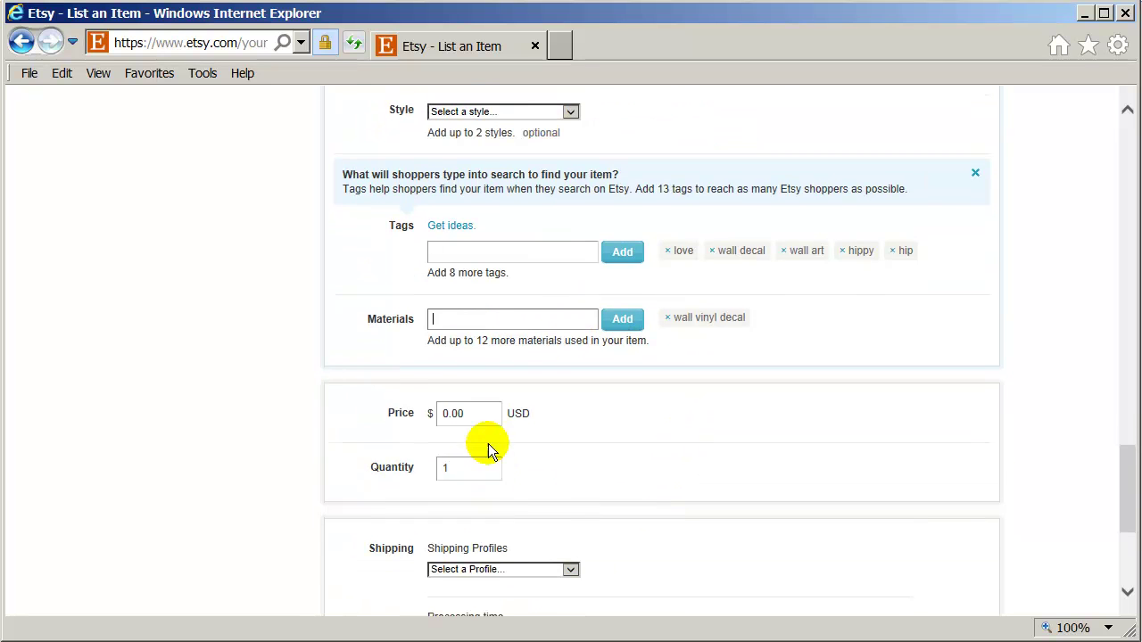
Set the price to 22.00 and the quantity to 15
left_click(482, 412)
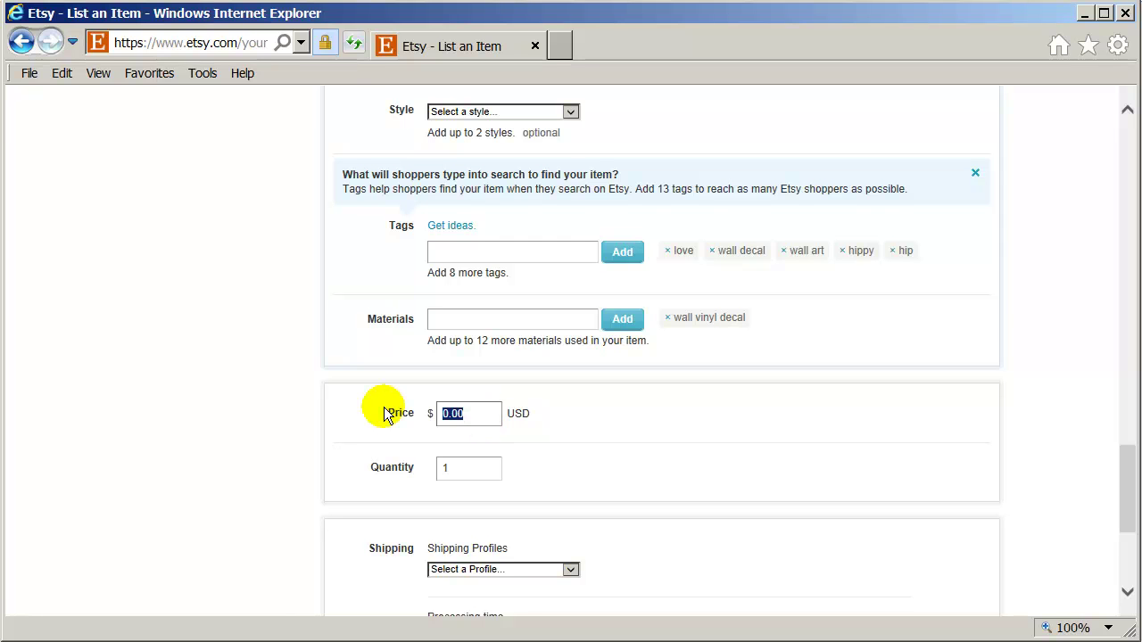
type("22.00")
left_click(471, 468)
type("15")
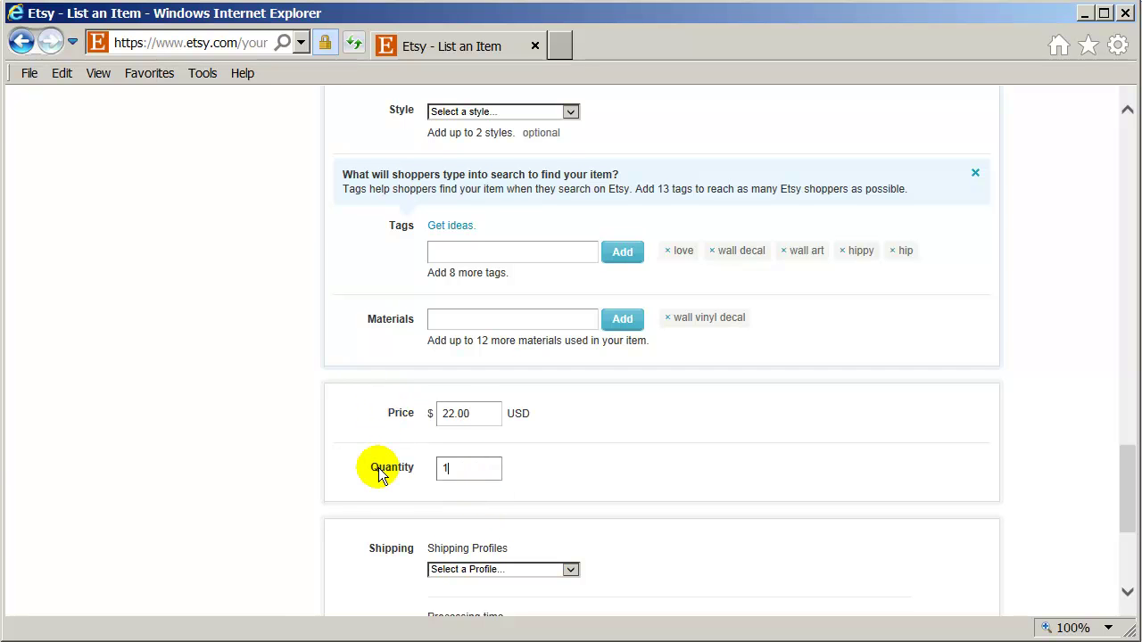
left_click(608, 472)
Choose the NEW with INTERNATIONAL RATES shipping profile
scroll(603, 473, "down", 1)
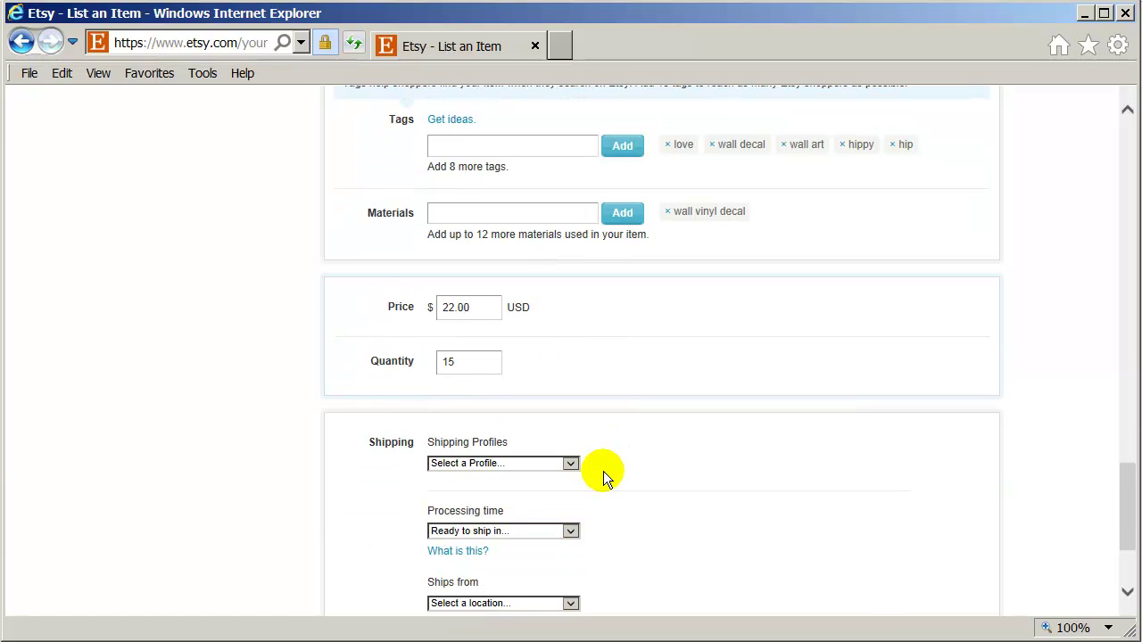
scroll(603, 477, "down", 1)
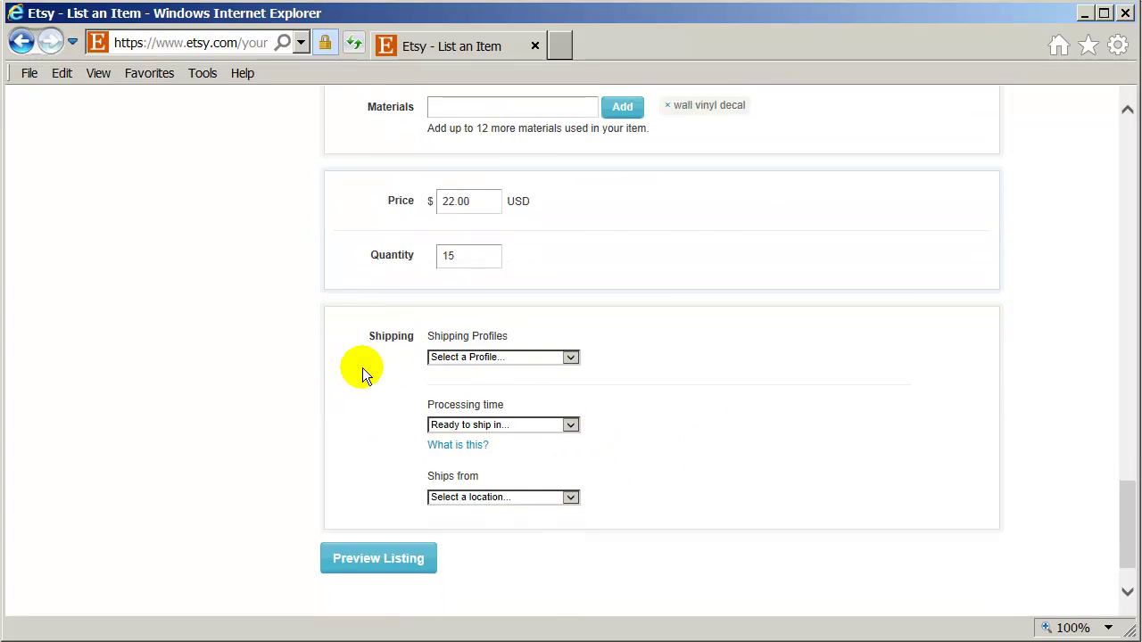
left_click(500, 356)
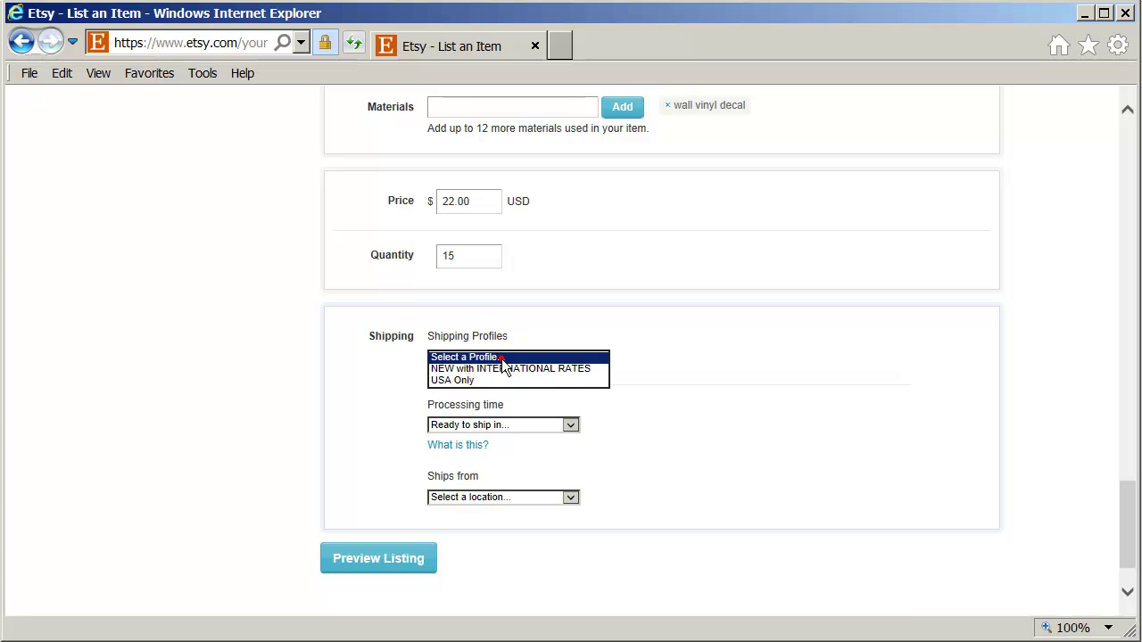
left_click(496, 369)
scroll(639, 551, "down", 2)
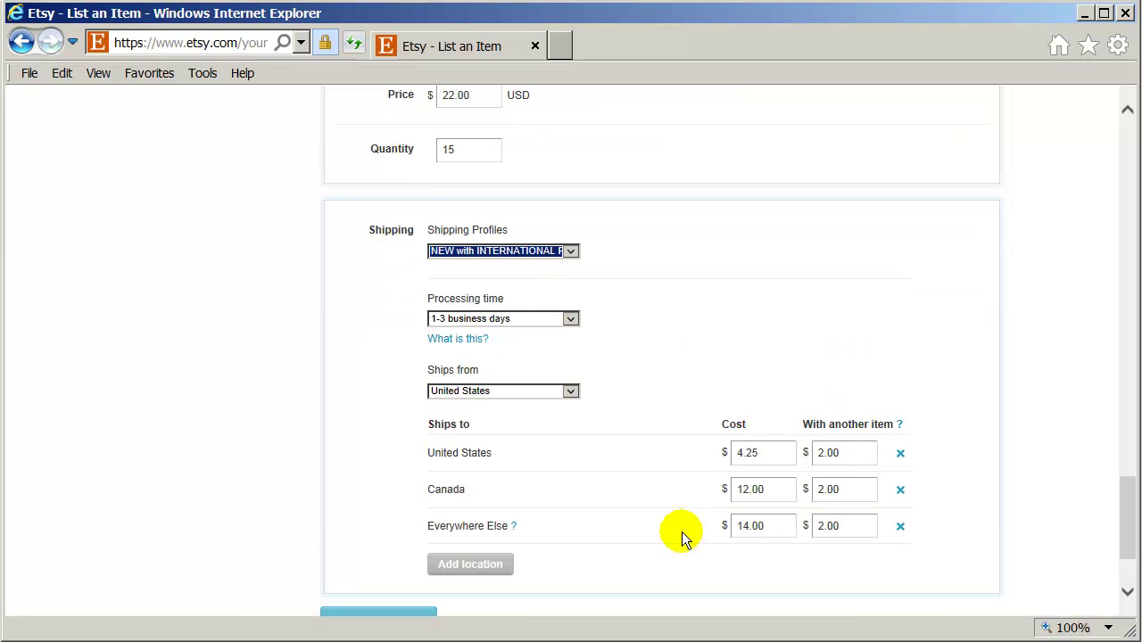
Preview the $22.00 LOVE wall vinyl decal listing, checking the chair-room and colour-chart photos and the description
left_click(370, 503)
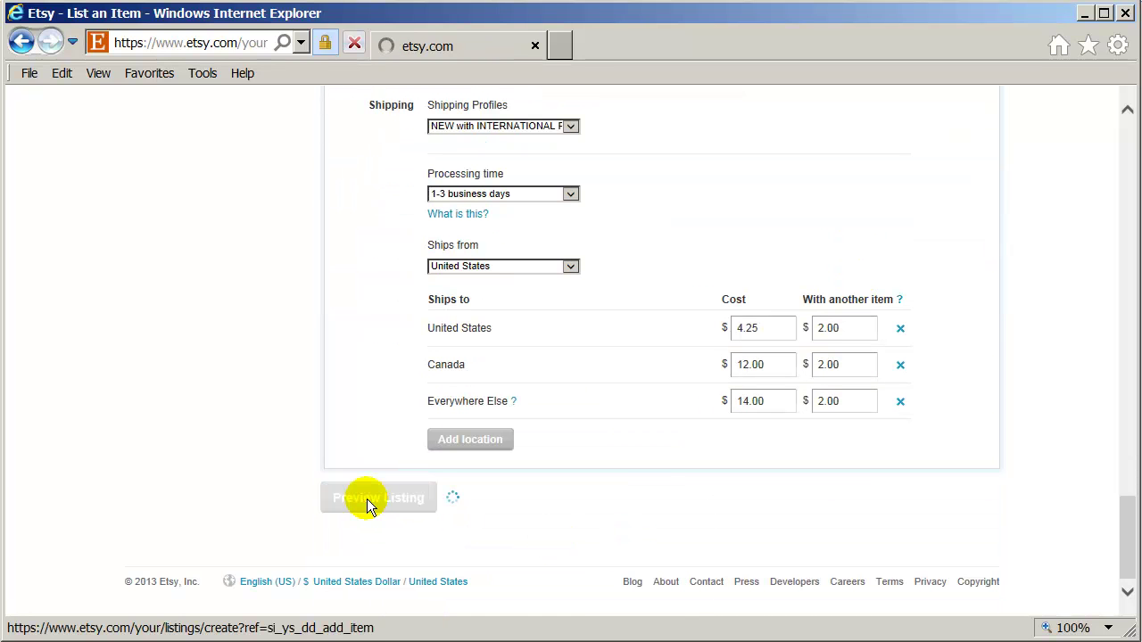
scroll(505, 476, "down", 2)
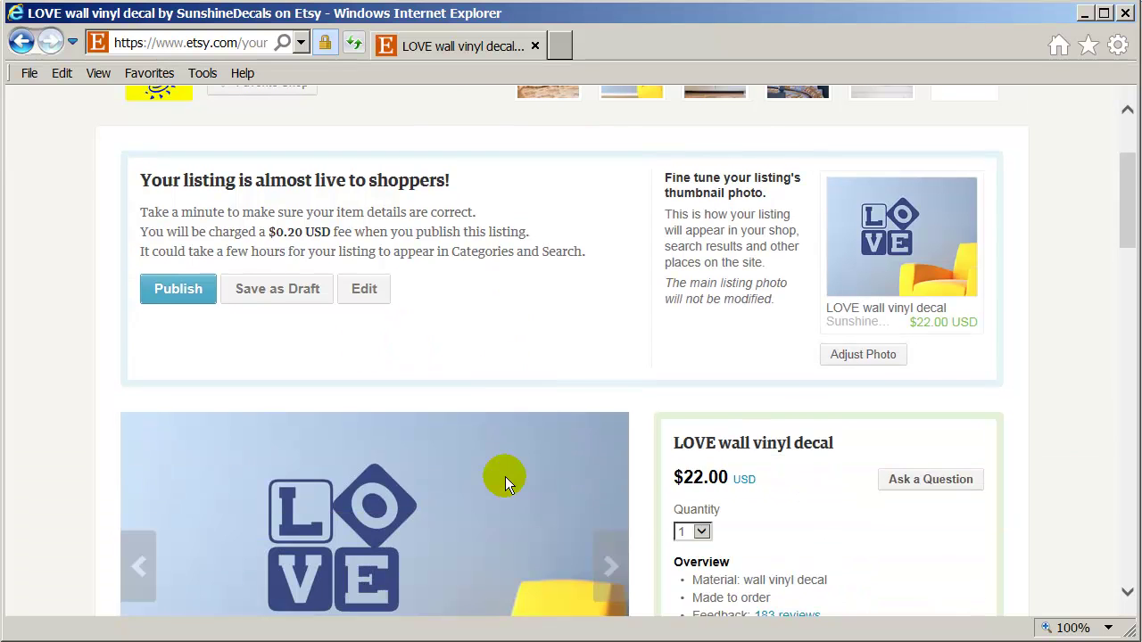
scroll(461, 473, "down", 2)
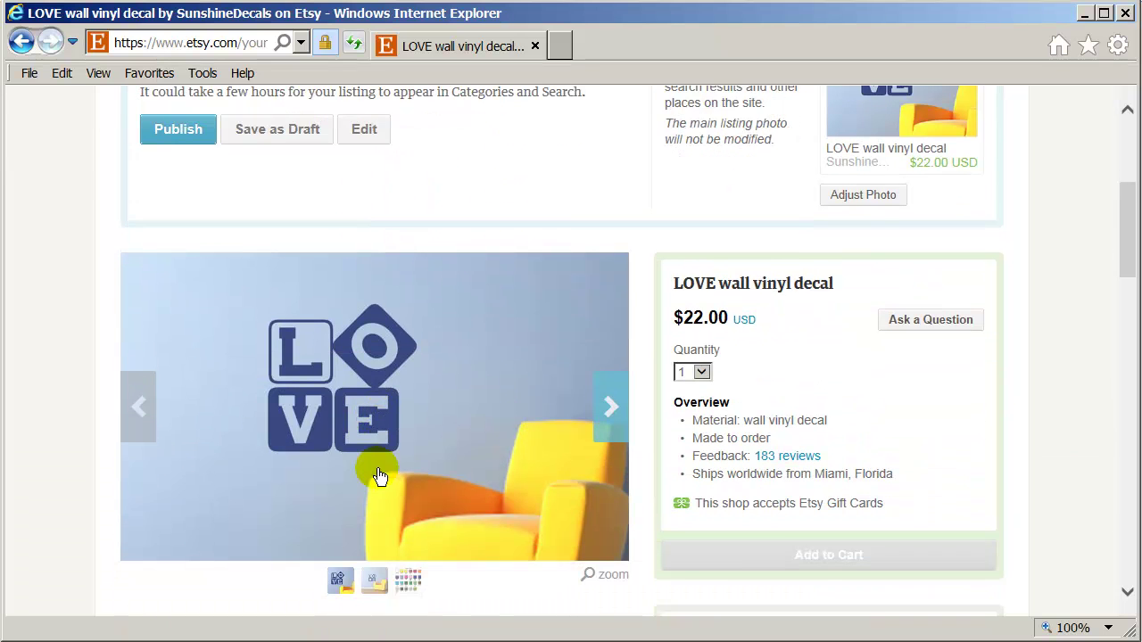
scroll(379, 476, "down", 1)
left_click(608, 355)
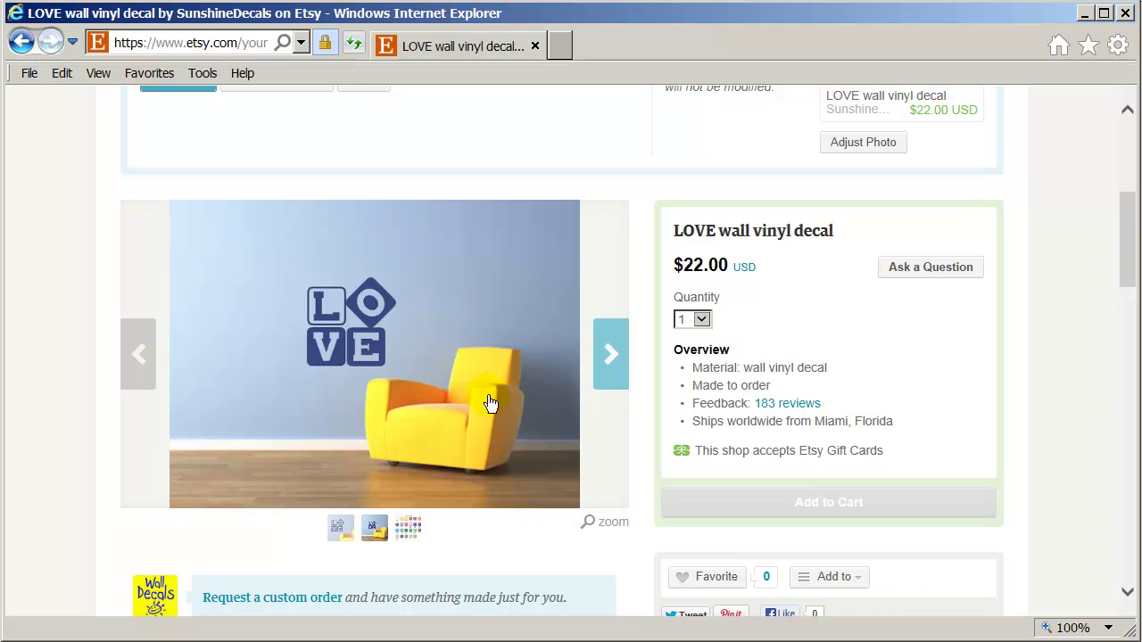
left_click(611, 357)
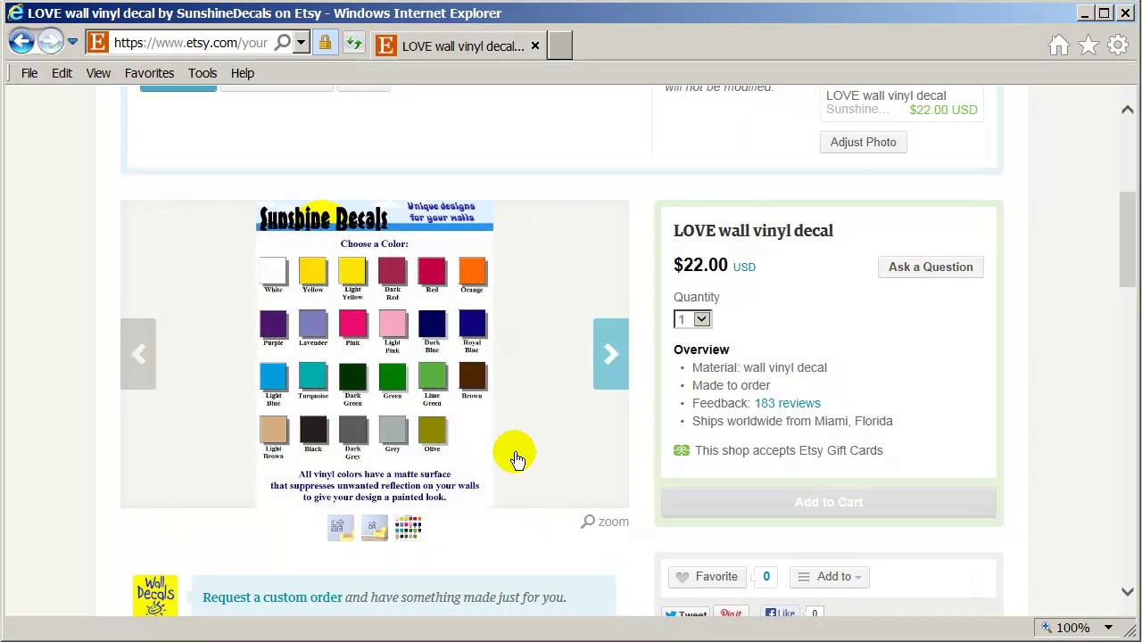
scroll(513, 455, "down", 3)
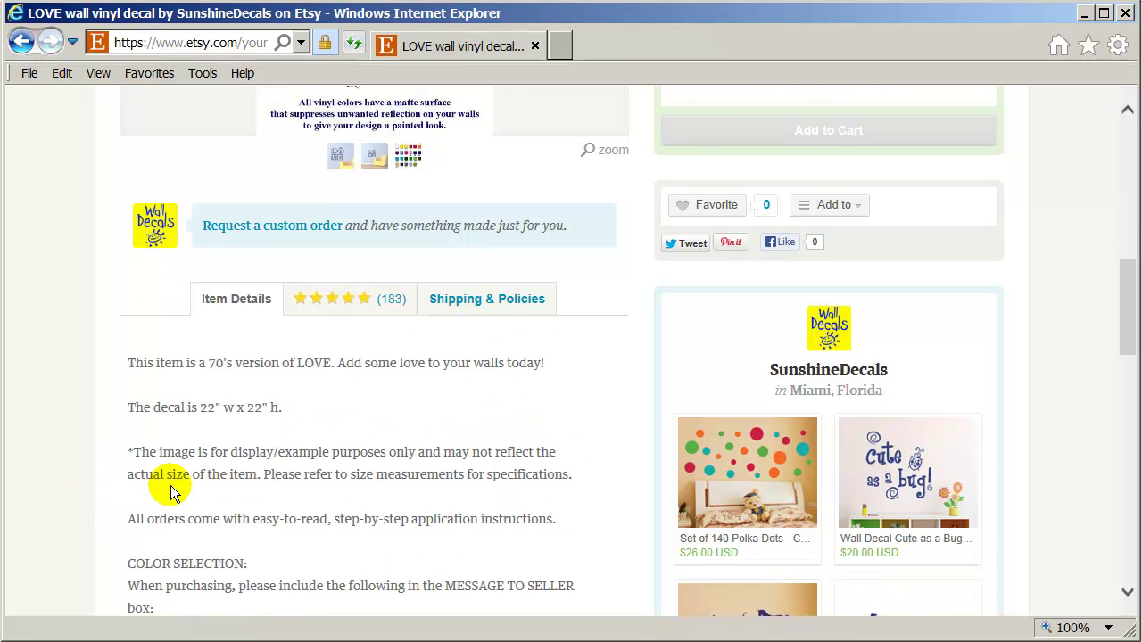
scroll(172, 493, "down", 13)
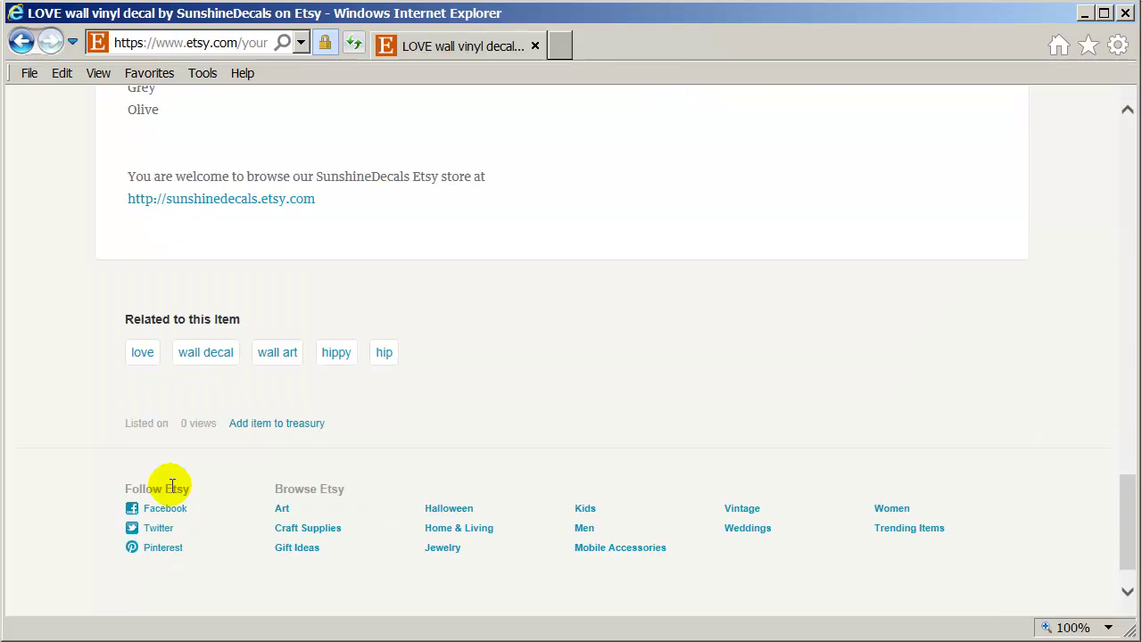
scroll(172, 487, "up", 15)
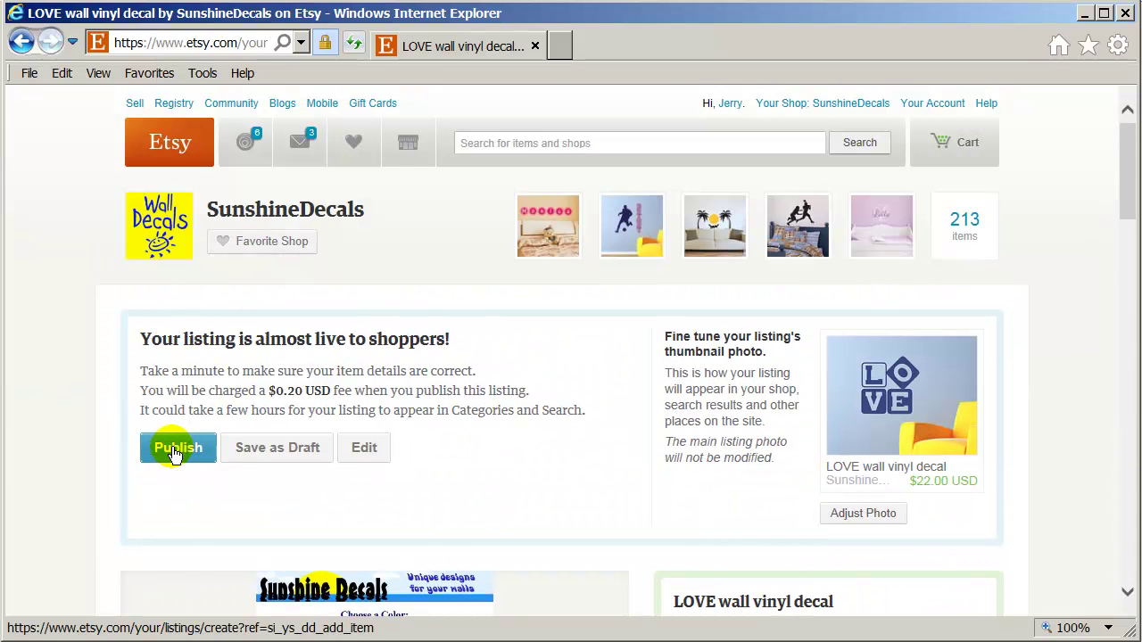
Publish the LOVE decal listing and view it in the SunshineDecals shop, now 214 items
left_click(176, 449)
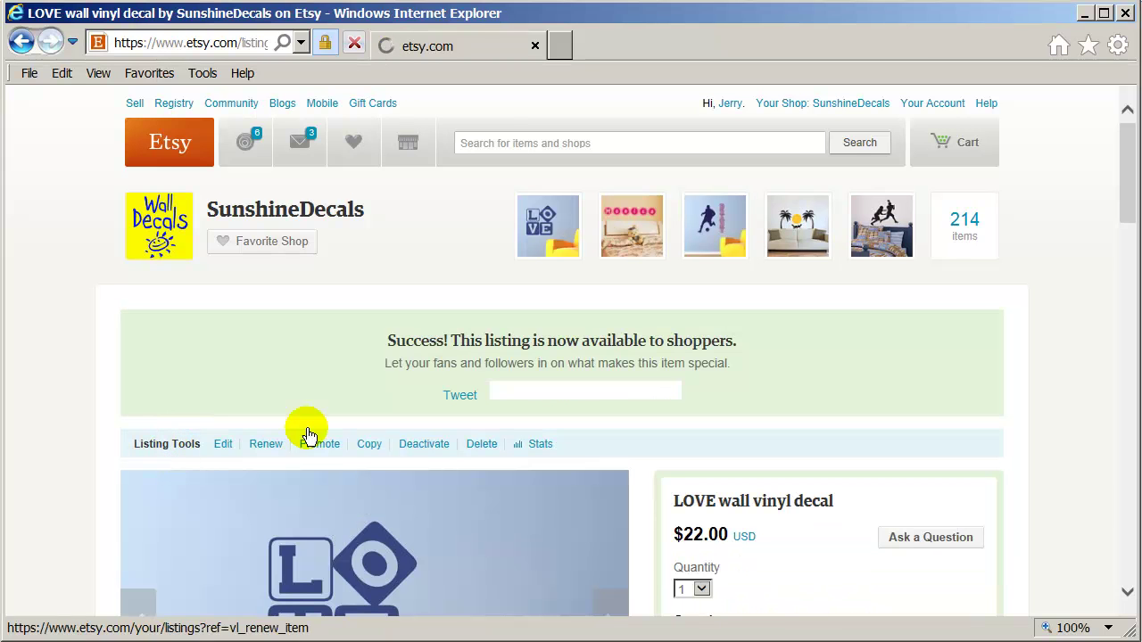
left_click(403, 165)
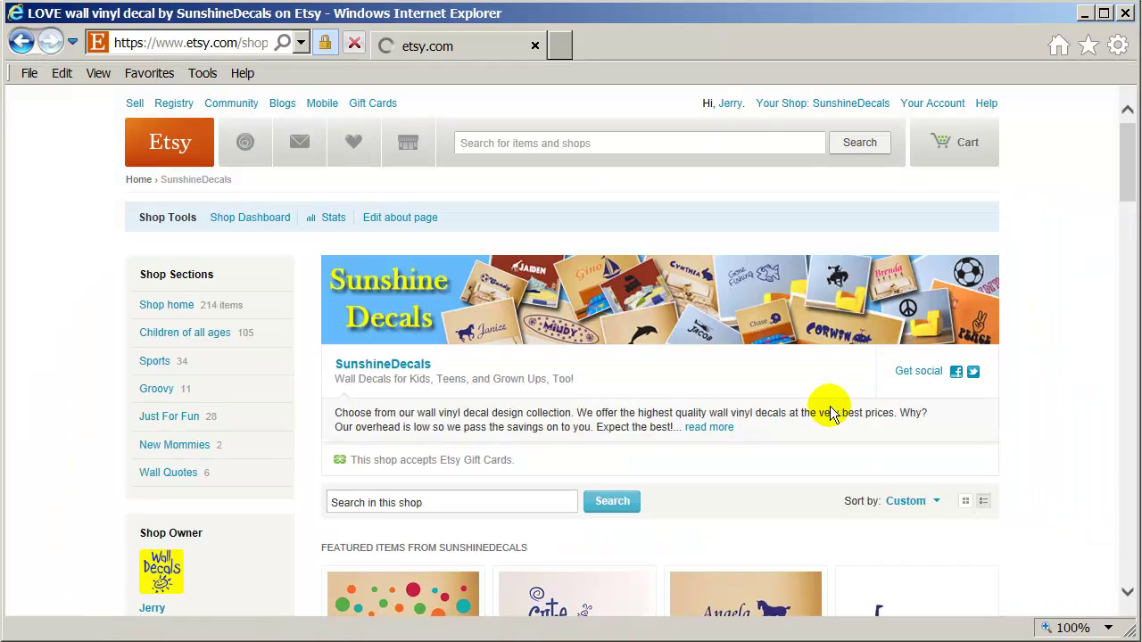
scroll(830, 405, "down", 5)
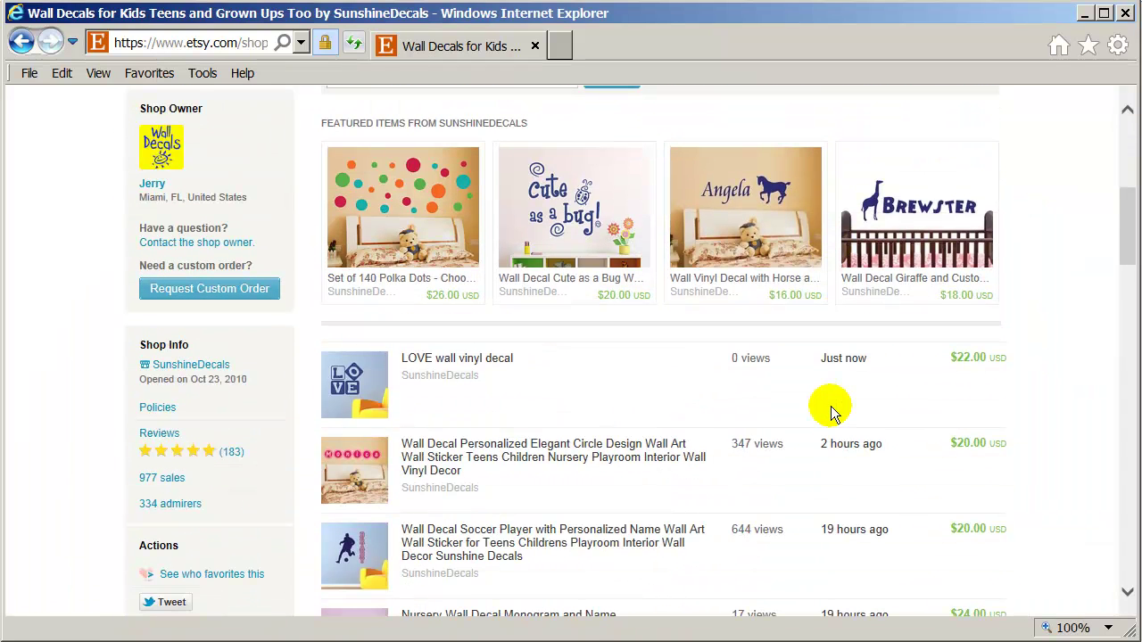
left_click(374, 403)
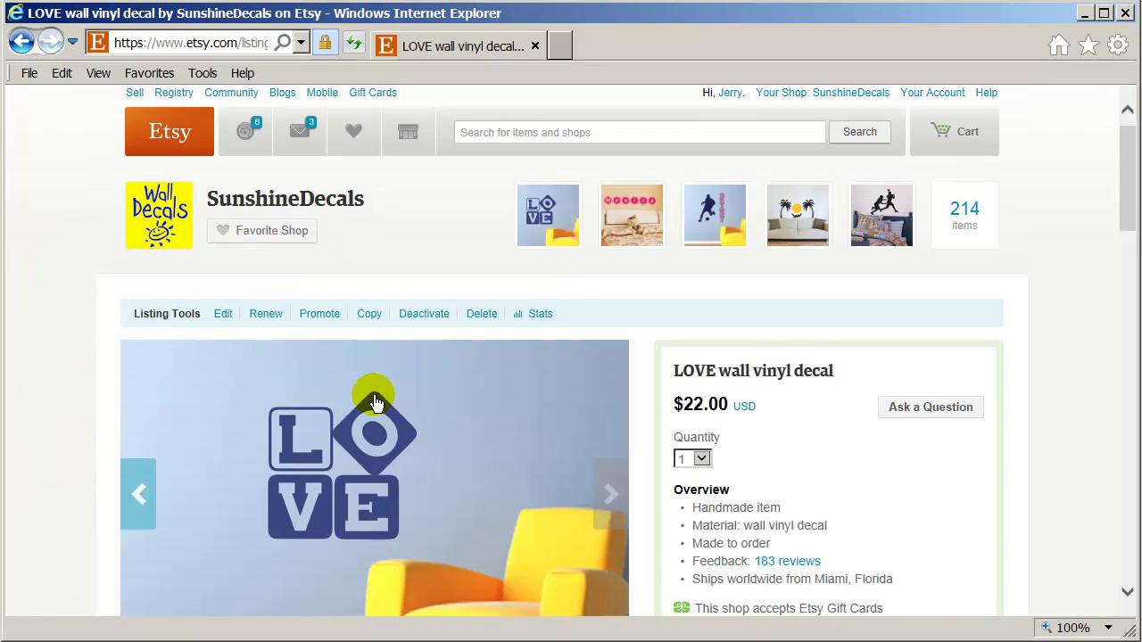
scroll(374, 402, "down", 3)
scroll(369, 400, "up", 4)
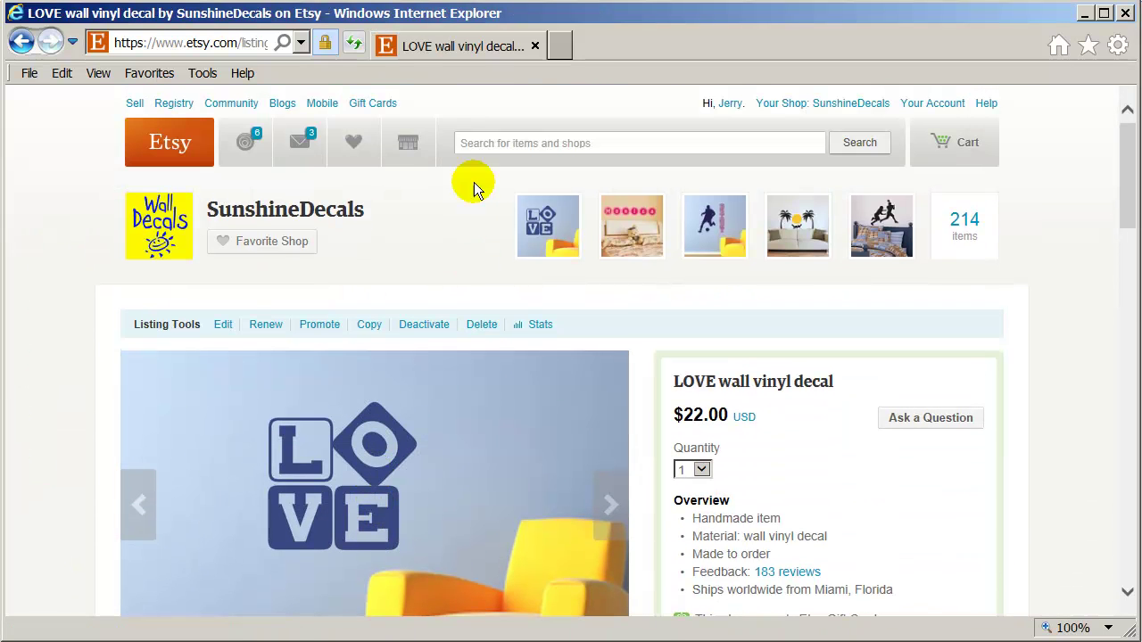
left_click(408, 146)
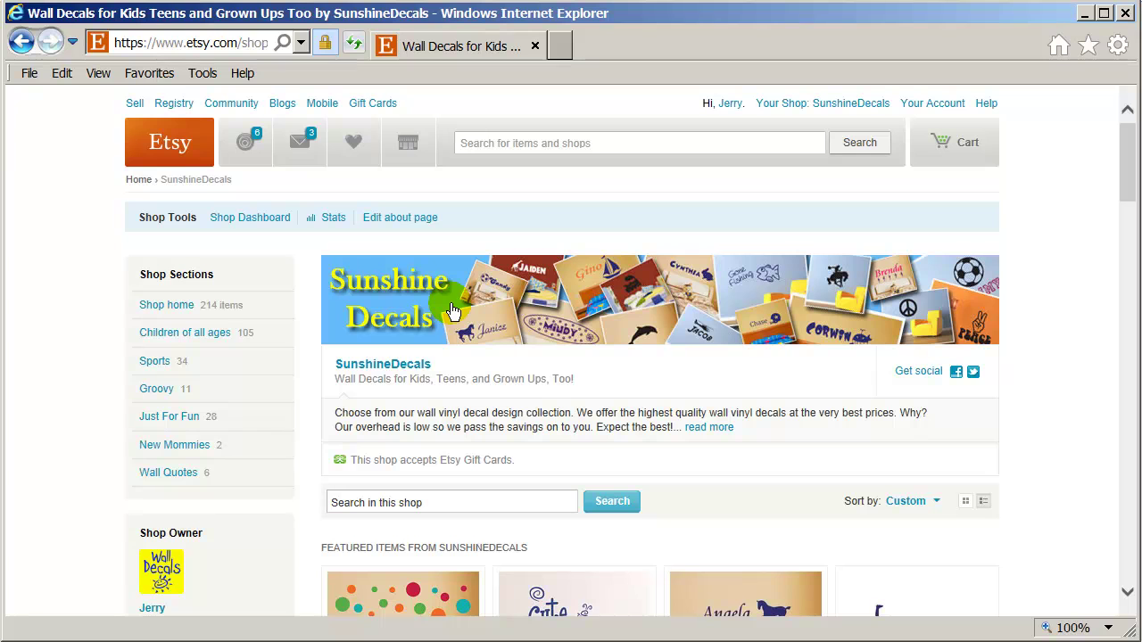